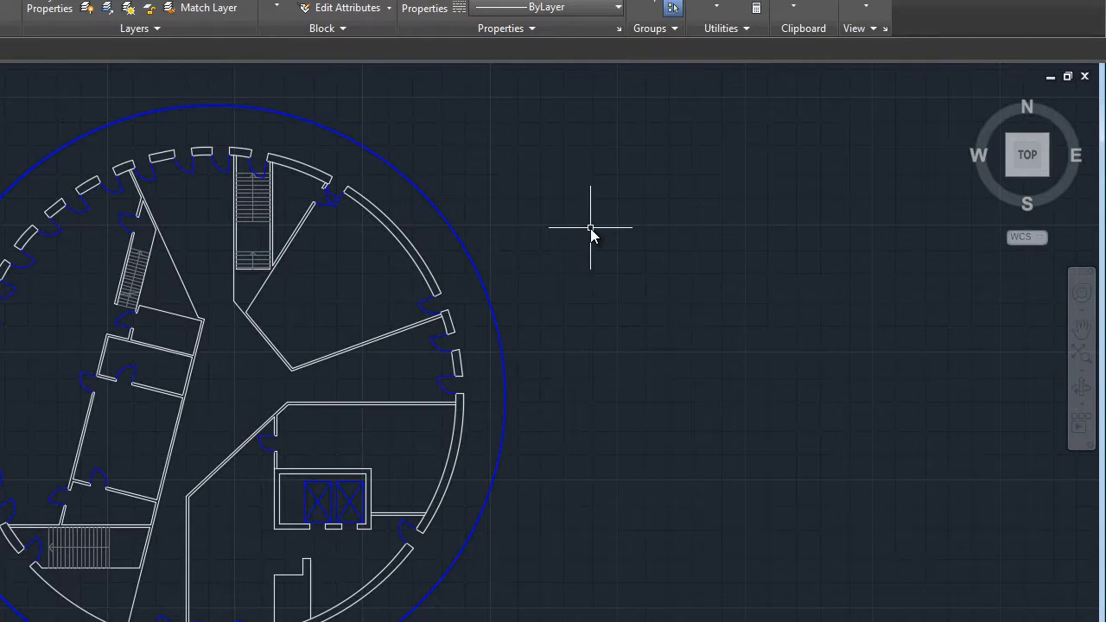
Step: Isolate the layer of the plan's upper-right curved exterior wall with the other layers locked and faded, and undo that isolation
{"action": "type", "text": "LAYiso"}
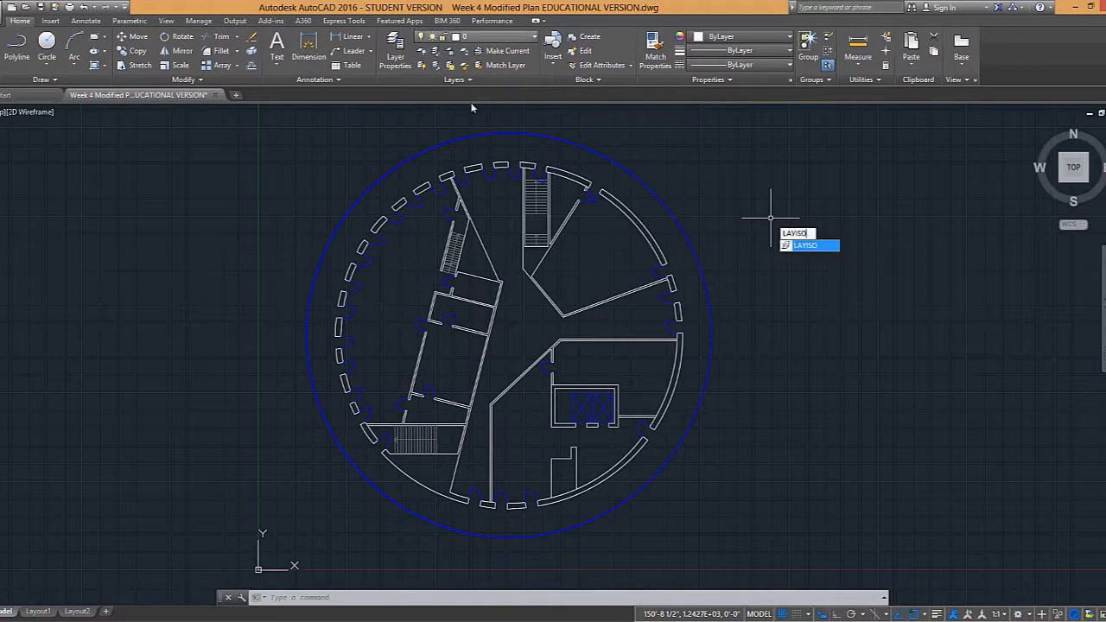
{"action": "key", "text": "Return"}
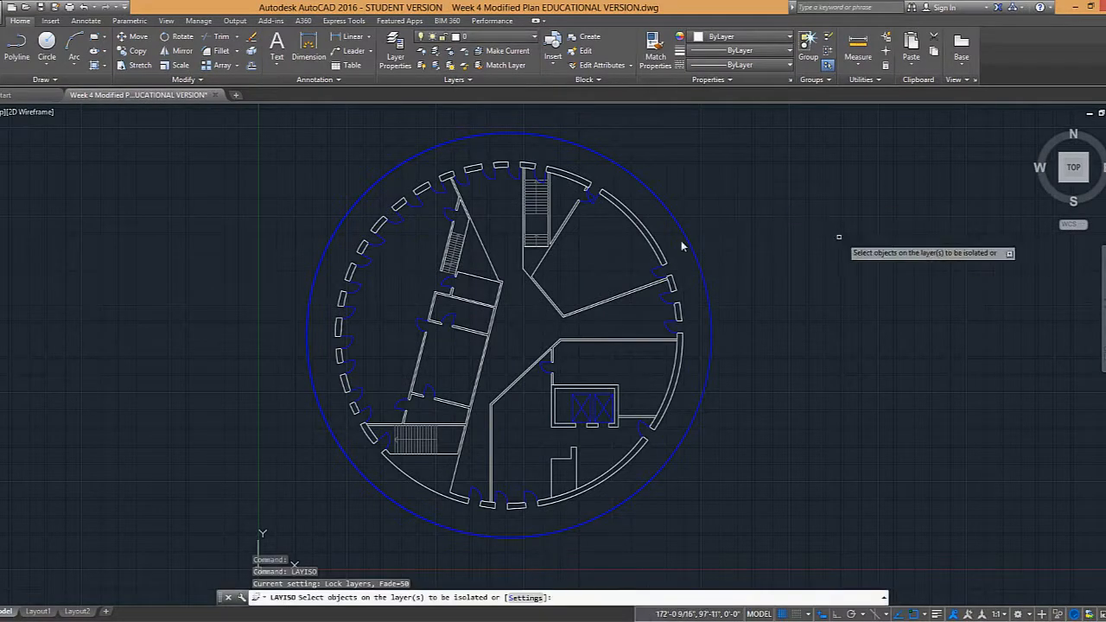
{"action": "left_click", "coordinate": [631, 216]}
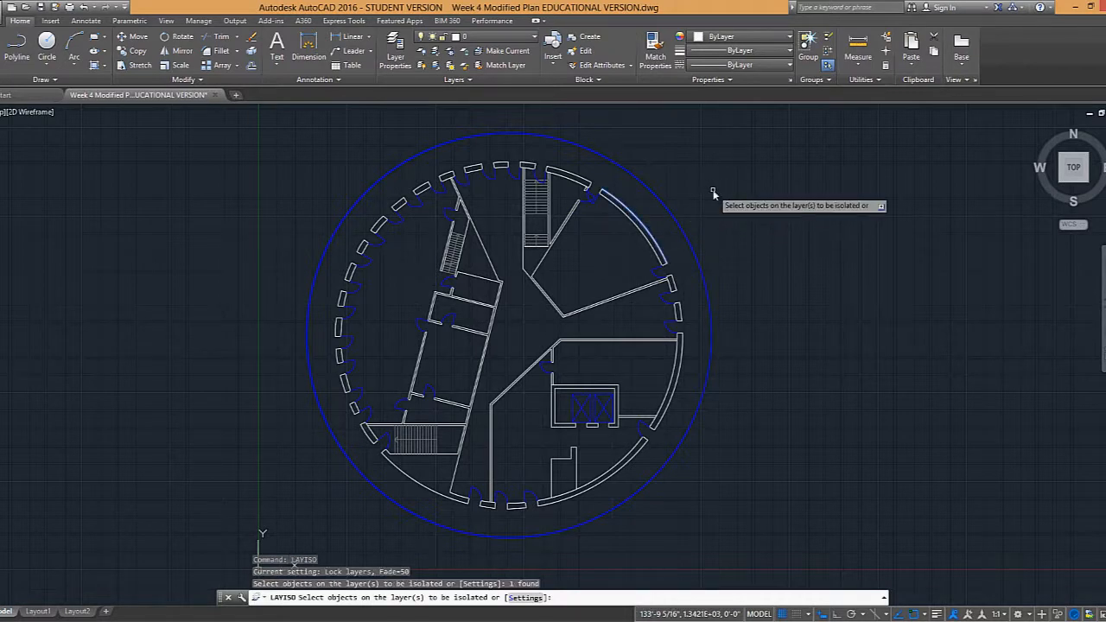
{"action": "key", "text": "Return"}
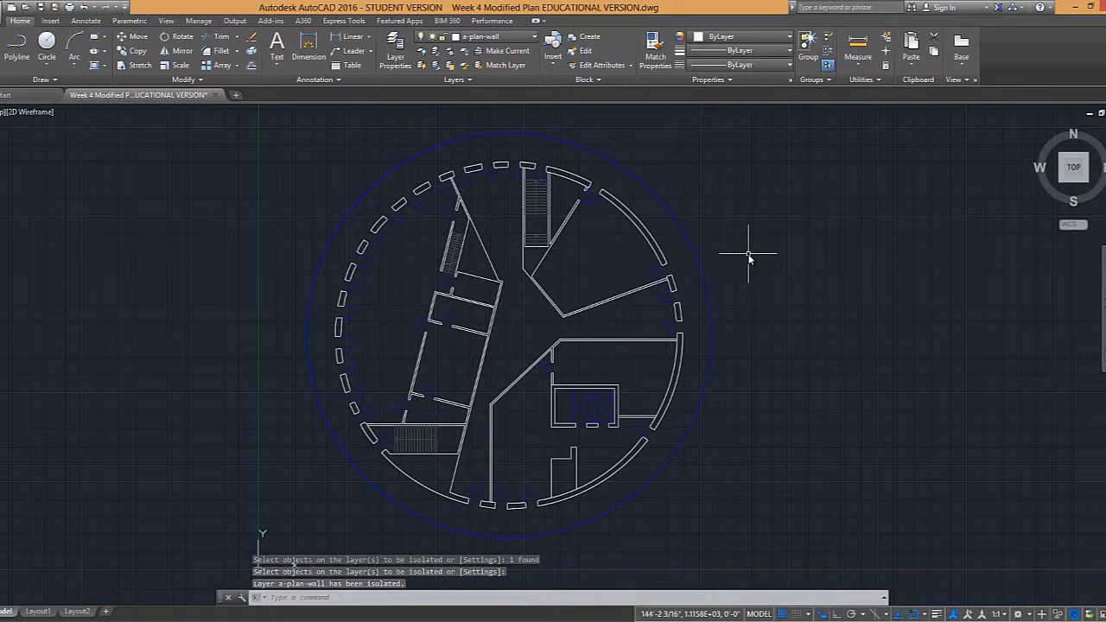
{"action": "type", "text": "U"}
{"action": "key", "text": "Return"}
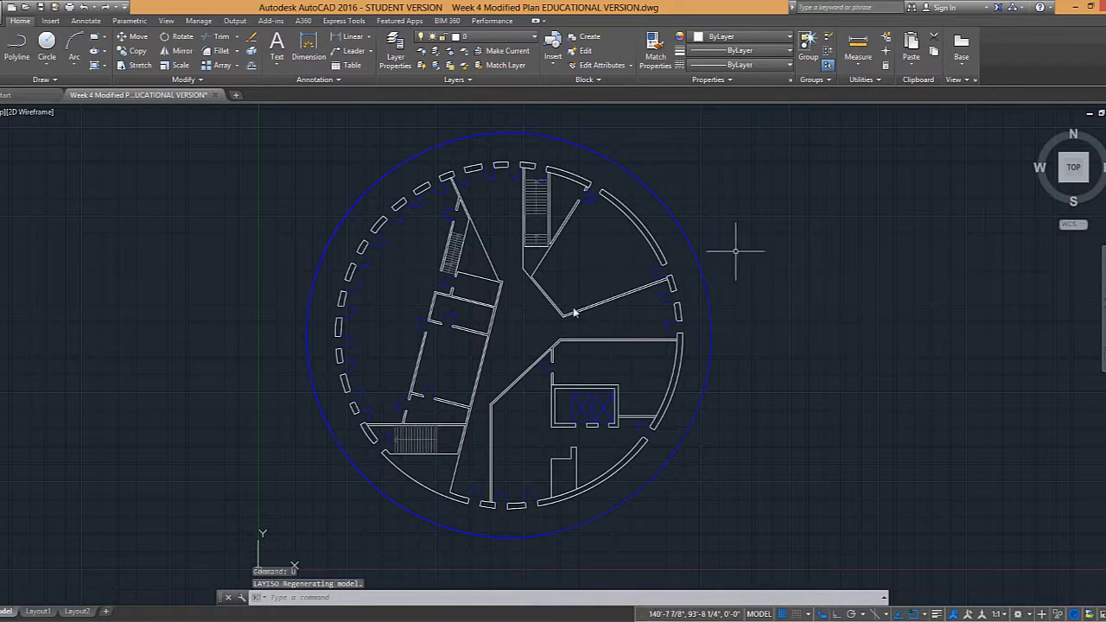
Step: Isolate the layer of the upper-right curved exterior wall, with non-isolated layers set to Off and paper space viewport use set to Off
{"action": "type", "text": "layiso"}
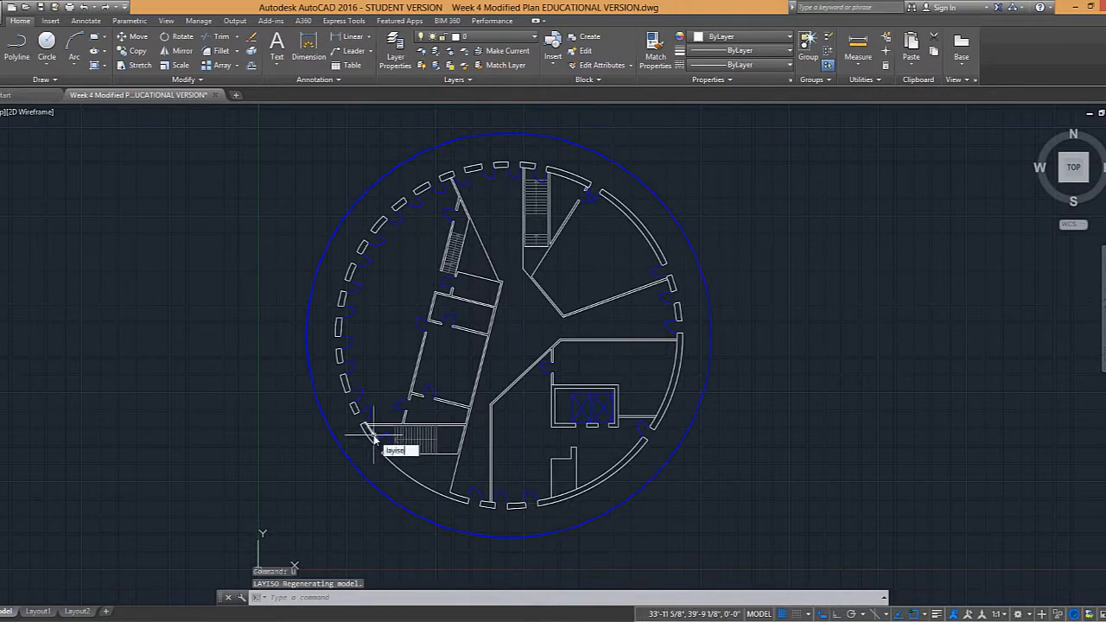
{"action": "key", "text": "Return"}
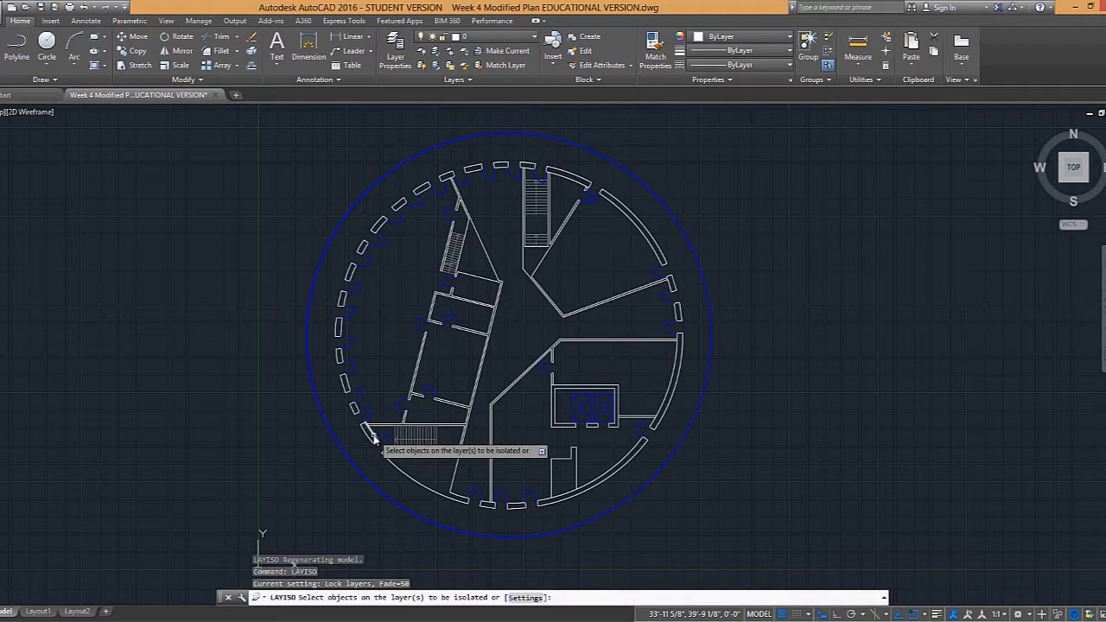
{"action": "left_click", "coordinate": [517, 602]}
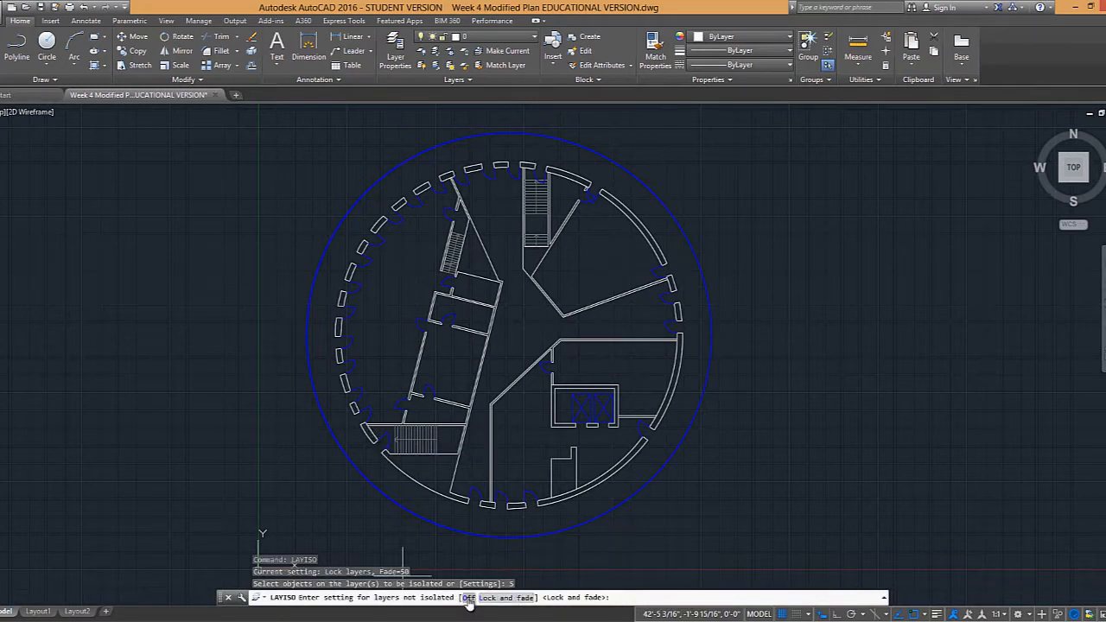
{"action": "type", "text": "O"}
{"action": "key", "text": "Return"}
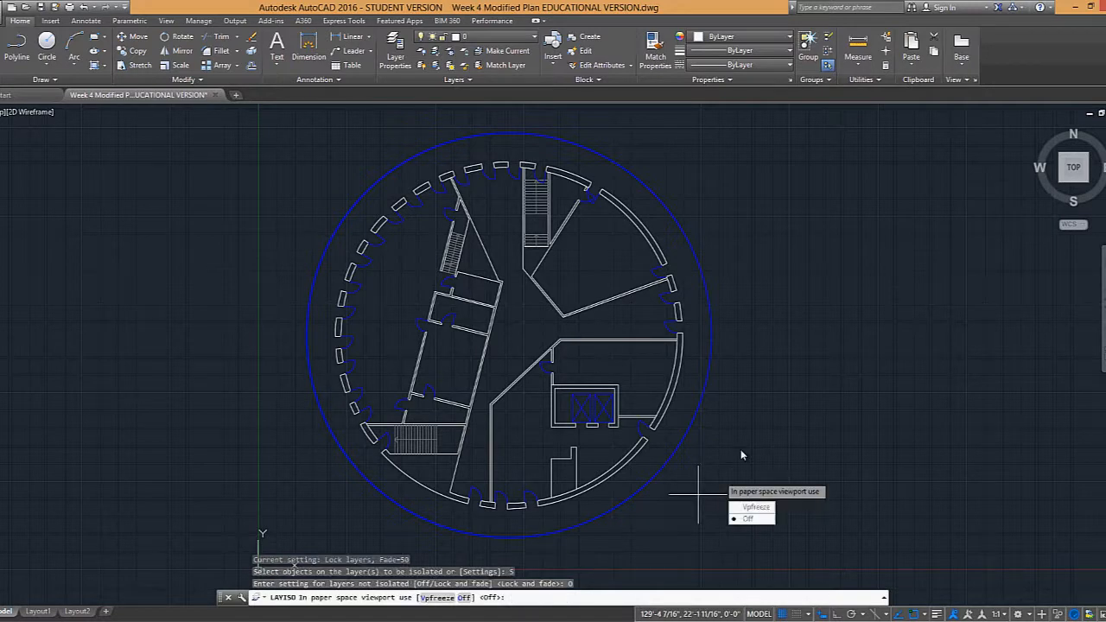
{"action": "left_click", "coordinate": [747, 518]}
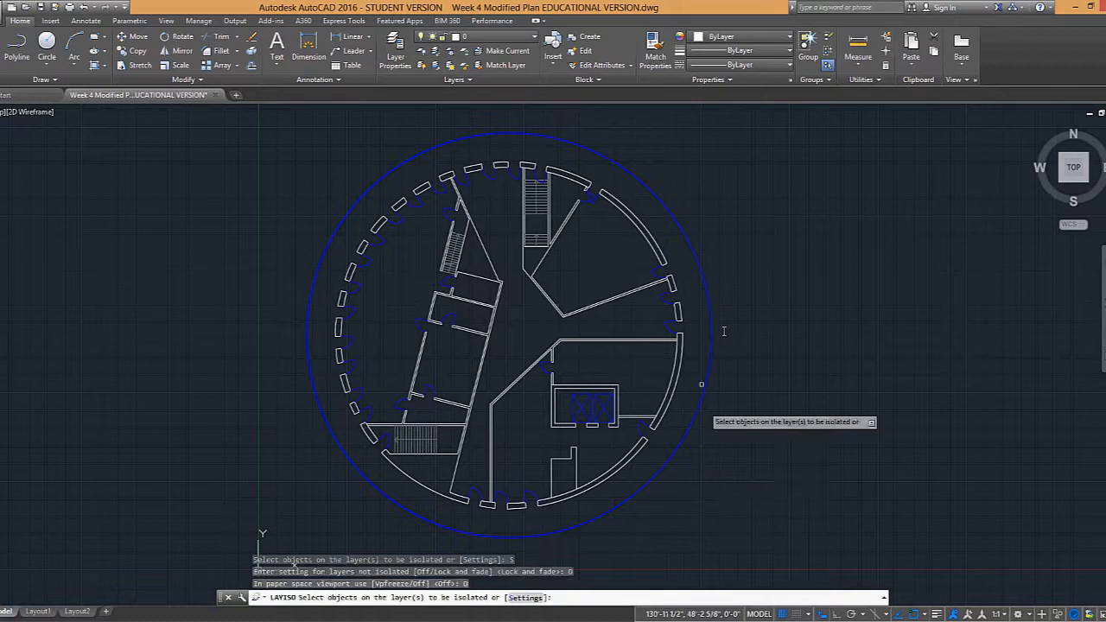
{"action": "left_click", "coordinate": [627, 208]}
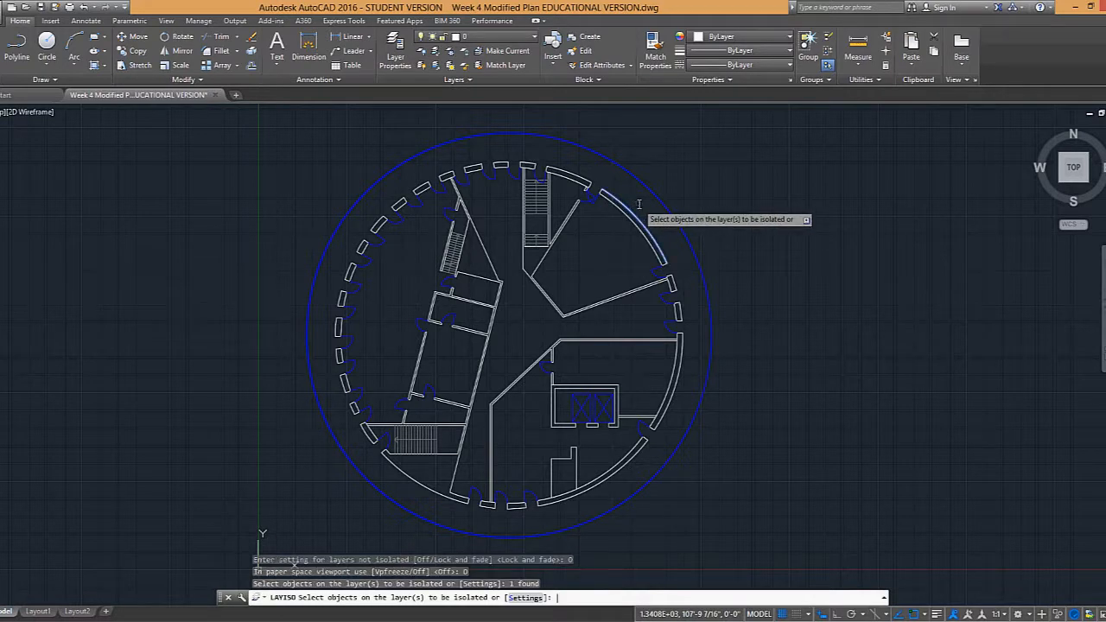
{"action": "key", "text": "Return"}
Step: Examine the isolated wall layer all around the circular plan, from the upper exterior walls to the lower interior rooms
{"action": "scroll", "coordinate": [589, 182], "scroll_direction": "up", "scroll_amount": 5}
{"action": "scroll", "coordinate": [588, 182], "scroll_direction": "up", "scroll_amount": 2}
{"action": "middle_click_drag", "start_coordinate": [627, 251], "coordinate": [644, 281]}
{"action": "scroll", "coordinate": [645, 280], "scroll_direction": "down", "scroll_amount": 2}
{"action": "middle_click_drag", "start_coordinate": [491, 243], "coordinate": [571, 237]}
{"action": "middle_click_drag", "start_coordinate": [503, 263], "coordinate": [531, 163]}
{"action": "middle_click_drag", "start_coordinate": [568, 340], "coordinate": [573, 242]}
{"action": "mouse_move", "coordinate": [428, 307]}
{"action": "middle_mouse_down"}
{"action": "mouse_move", "coordinate": [530, 281]}
{"action": "mouse_move", "coordinate": [591, 280]}
{"action": "middle_mouse_up"}
{"action": "middle_click_drag", "start_coordinate": [487, 329], "coordinate": [501, 389]}
{"action": "mouse_move", "coordinate": [400, 192]}
{"action": "middle_mouse_down"}
{"action": "mouse_move", "coordinate": [430, 291]}
{"action": "mouse_move", "coordinate": [450, 207]}
{"action": "middle_mouse_up"}
{"action": "scroll", "coordinate": [410, 296], "scroll_direction": "down", "scroll_amount": 2}
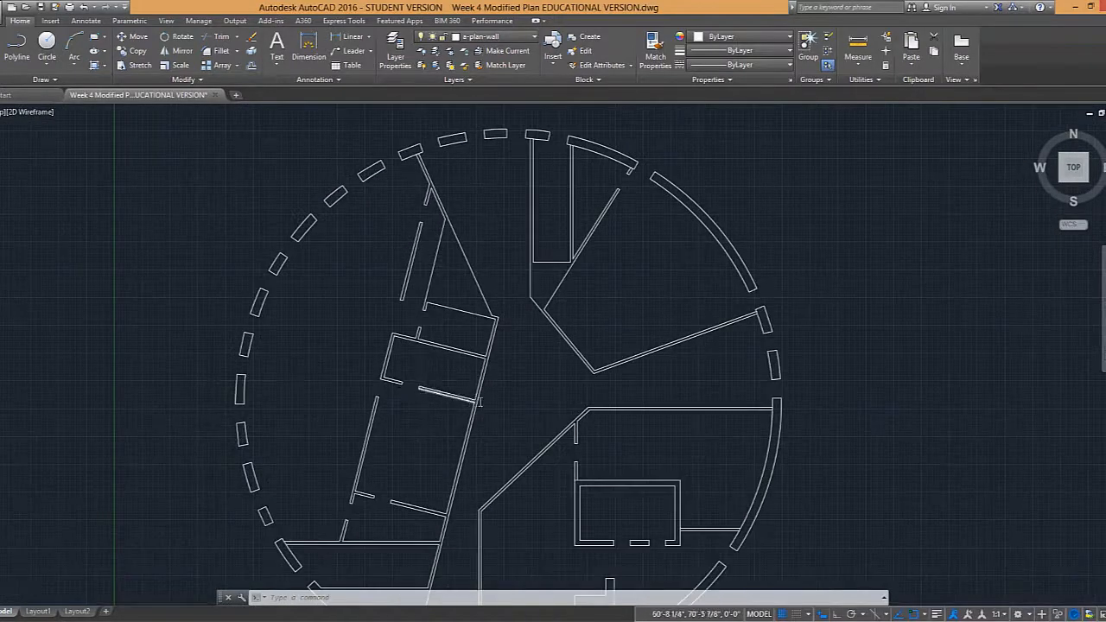
{"action": "scroll", "coordinate": [445, 397], "scroll_direction": "up", "scroll_amount": 3}
{"action": "scroll", "coordinate": [511, 393], "scroll_direction": "down", "scroll_amount": 1}
{"action": "middle_click_drag", "start_coordinate": [511, 399], "coordinate": [537, 184]}
{"action": "mouse_move", "coordinate": [482, 458]}
{"action": "middle_mouse_down"}
{"action": "mouse_move", "coordinate": [500, 338]}
{"action": "mouse_move", "coordinate": [466, 340]}
{"action": "mouse_move", "coordinate": [458, 252]}
{"action": "middle_mouse_up"}
{"action": "scroll", "coordinate": [458, 251], "scroll_direction": "down", "scroll_amount": 1}
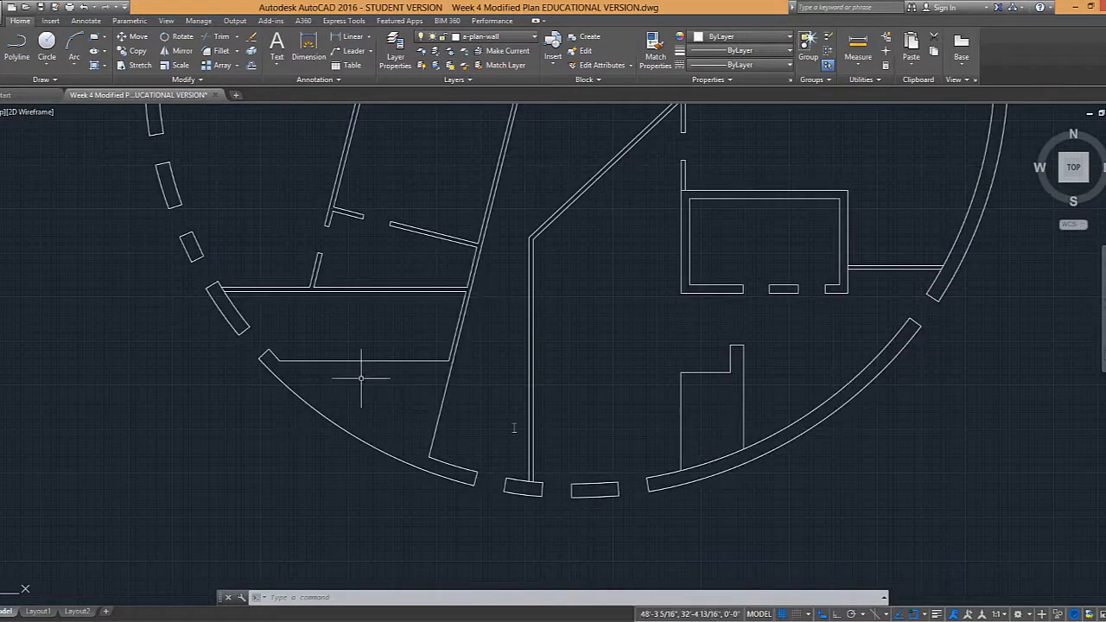
{"action": "middle_click_drag", "start_coordinate": [547, 372], "coordinate": [418, 476]}
{"action": "scroll", "coordinate": [646, 223], "scroll_direction": "down", "scroll_amount": 1}
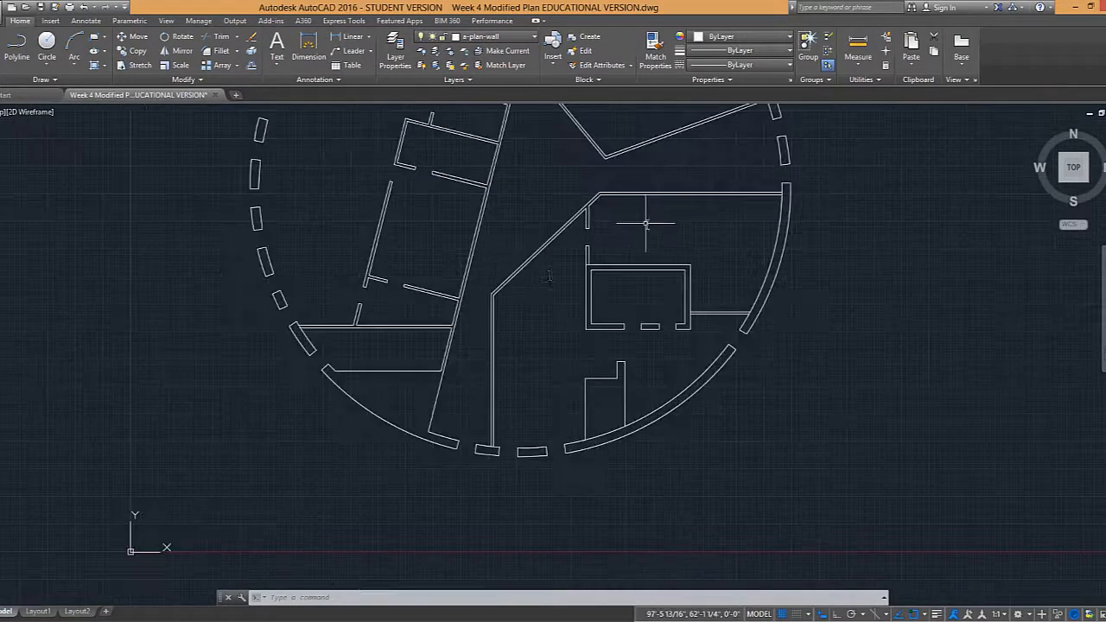
{"action": "middle_click_drag", "start_coordinate": [646, 223], "coordinate": [573, 261]}
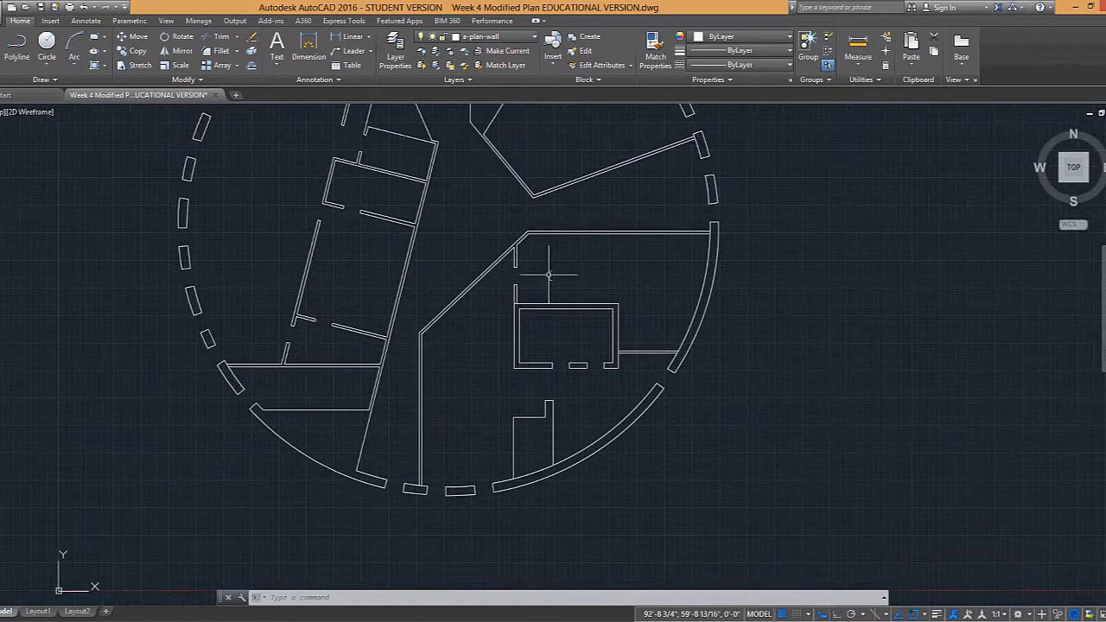
Step: Unisolate the layers to bring back the doors, stairs, elevators and outer circle of the plan
{"action": "type", "text": "LAYUN"}
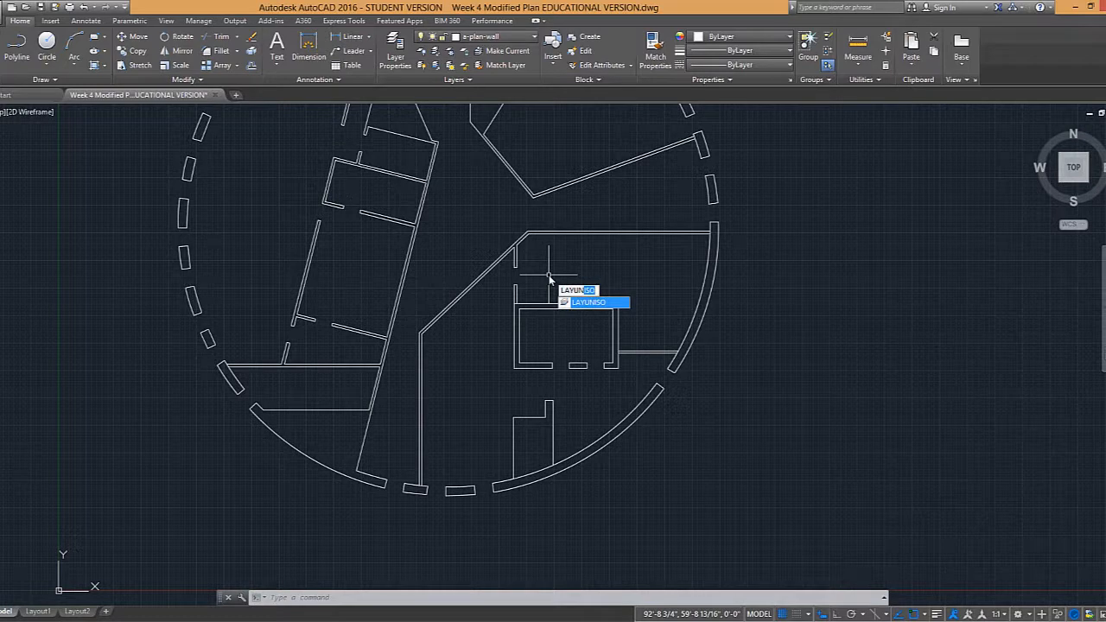
{"action": "key", "text": "Return"}
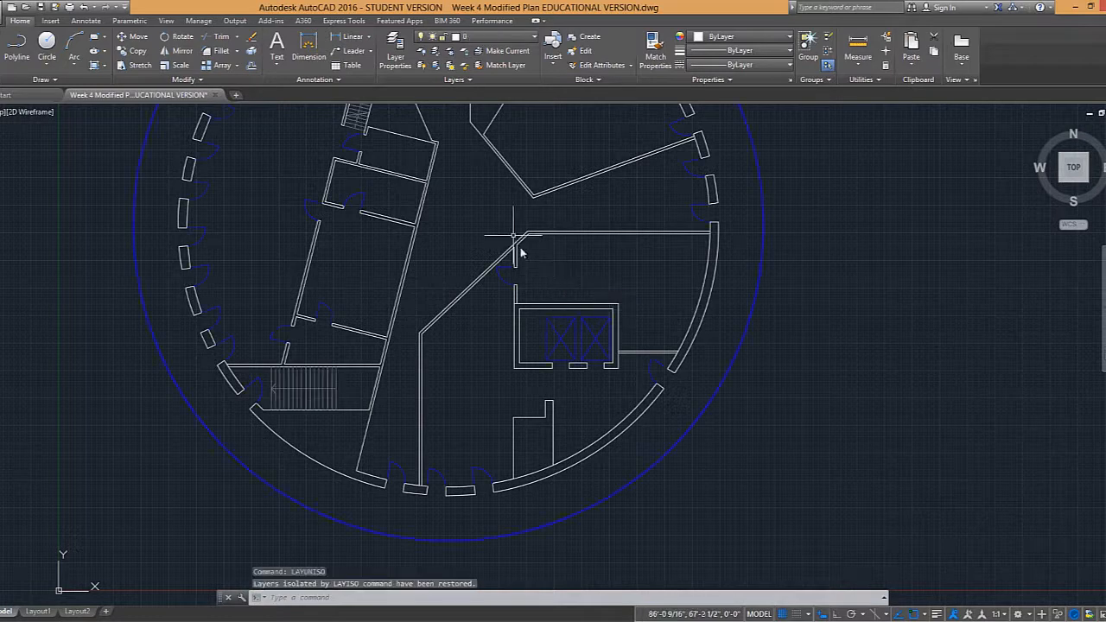
{"action": "scroll", "coordinate": [518, 246], "scroll_direction": "down", "scroll_amount": 2}
{"action": "middle_click_drag", "start_coordinate": [521, 252], "coordinate": [497, 374]}
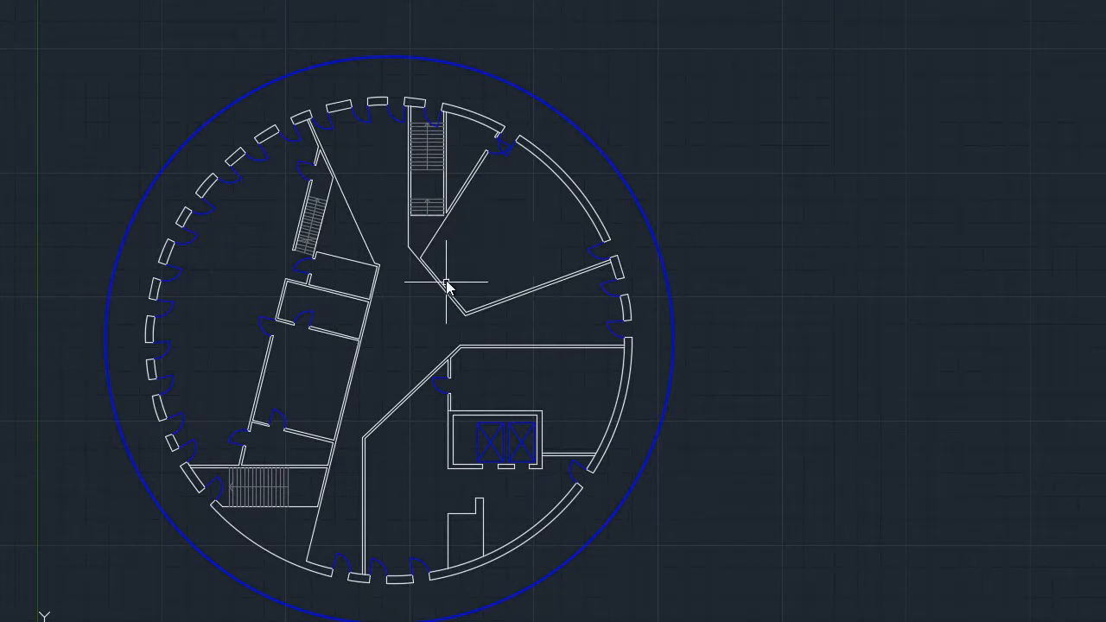
Step: Draw a small circle in the empty space outside the upper-right edge of the plan
{"action": "middle_click_drag", "start_coordinate": [700, 250], "coordinate": [573, 269]}
{"action": "scroll", "coordinate": [313, 249], "scroll_direction": "up", "scroll_amount": 2}
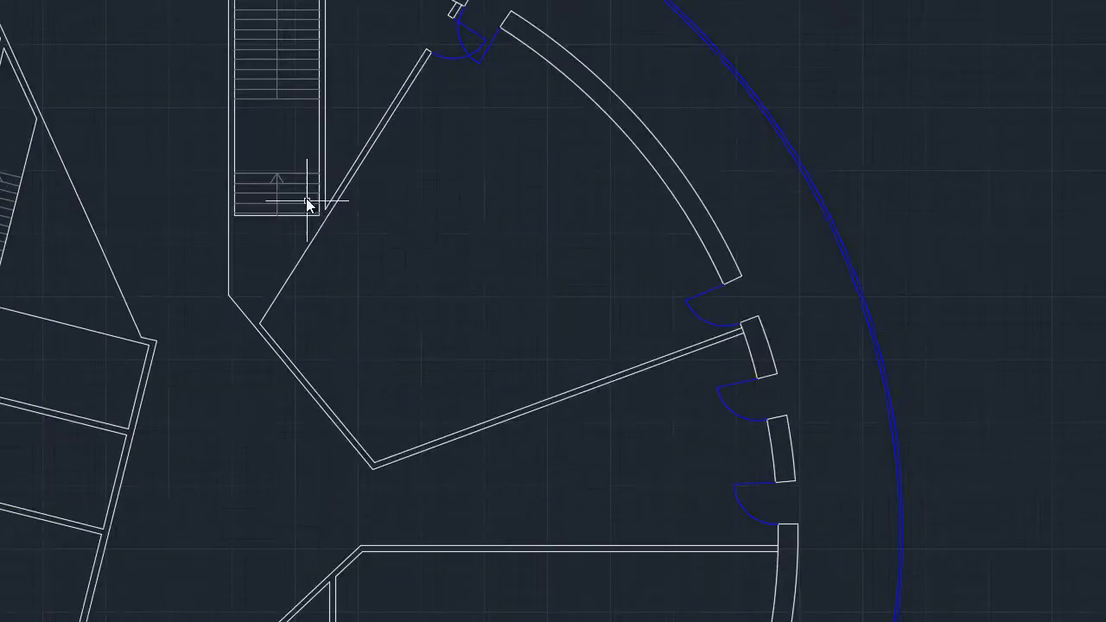
{"action": "mouse_move", "coordinate": [467, 225]}
{"action": "middle_mouse_down"}
{"action": "mouse_move", "coordinate": [579, 244]}
{"action": "mouse_move", "coordinate": [452, 281]}
{"action": "middle_mouse_up"}
{"action": "scroll", "coordinate": [576, 241], "scroll_direction": "down", "scroll_amount": 1}
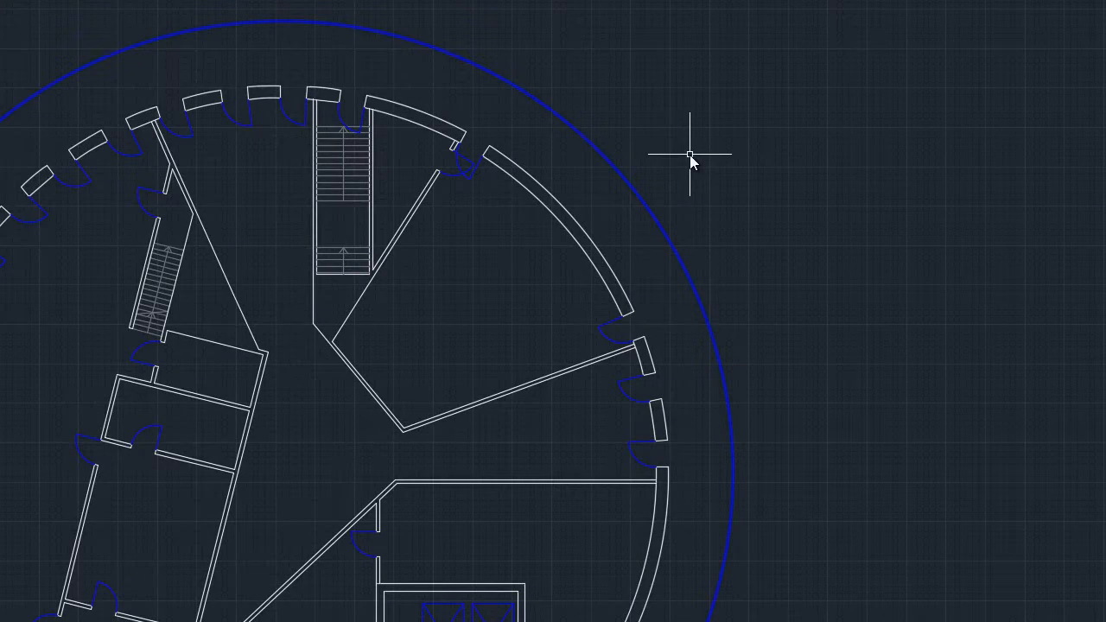
{"action": "middle_click_drag", "start_coordinate": [784, 178], "coordinate": [717, 217]}
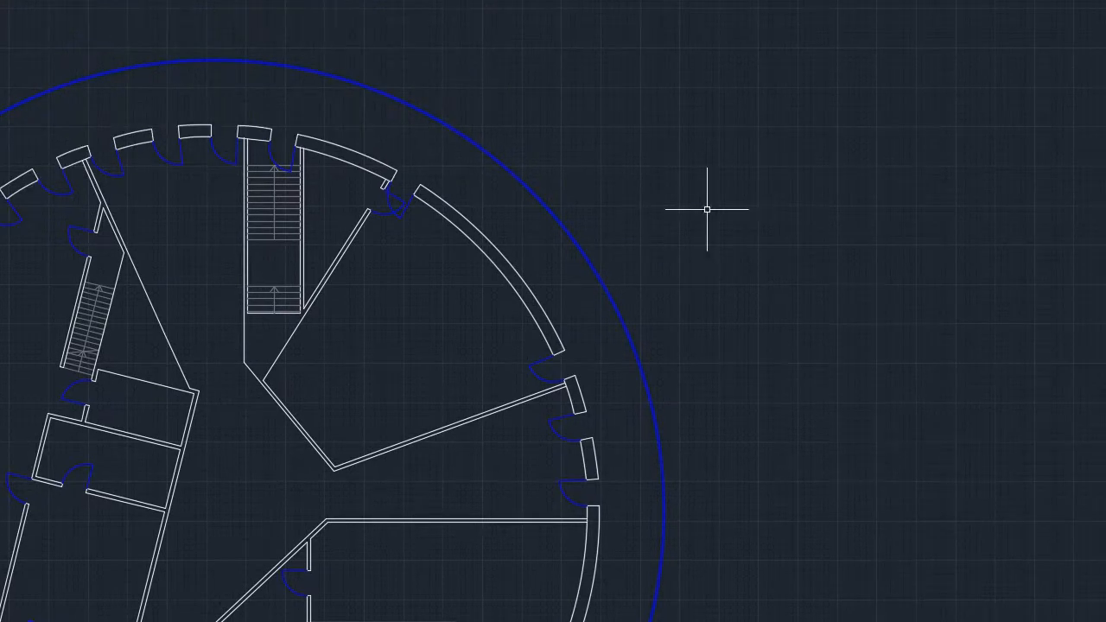
{"action": "key", "text": "c"}
{"action": "key", "text": "Return"}
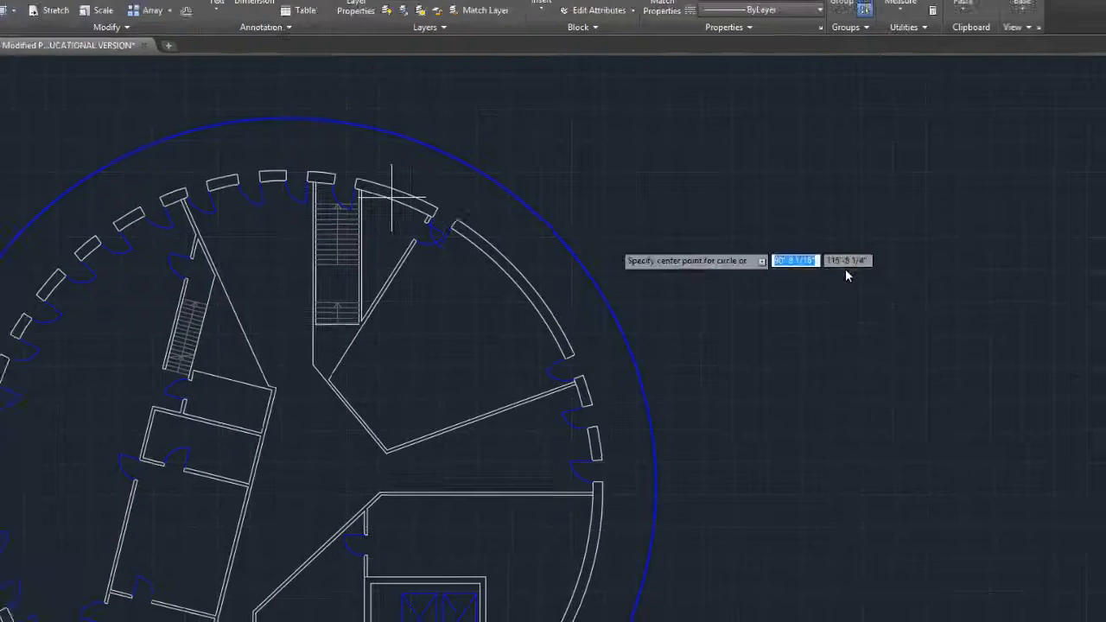
{"action": "scroll", "coordinate": [762, 253], "scroll_direction": "up", "scroll_amount": 1}
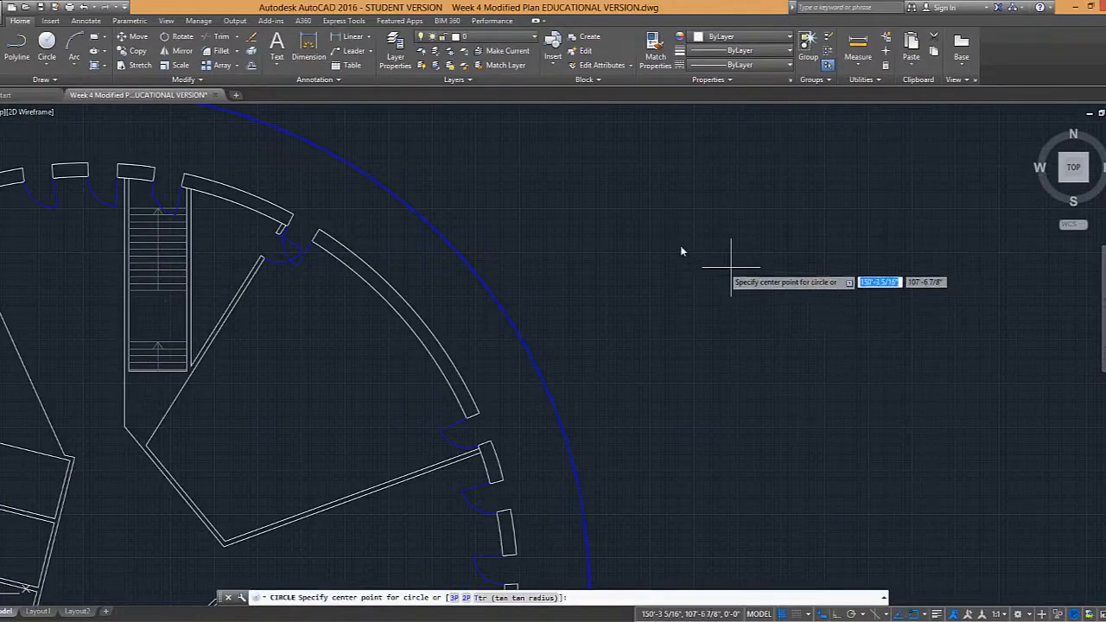
{"action": "left_click", "coordinate": [686, 215]}
{"action": "key", "text": "Escape"}
{"action": "mouse_move", "coordinate": [723, 287]}
{"action": "middle_mouse_down"}
{"action": "mouse_move", "coordinate": [597, 336]}
{"action": "mouse_move", "coordinate": [562, 308]}
{"action": "middle_mouse_up"}
{"action": "scroll", "coordinate": [563, 301], "scroll_direction": "down", "scroll_amount": 1}
{"action": "key", "text": "Escape"}
{"action": "key", "text": "Escape"}
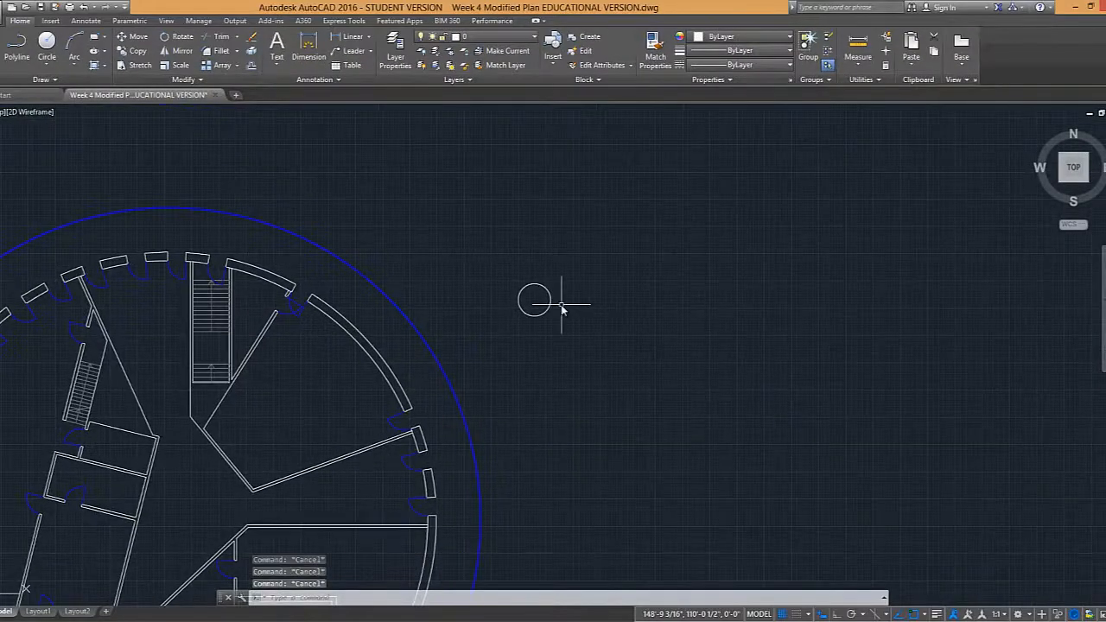
Step: Mirror the small circle across a vertical line on its right side with Ortho on, keeping the source circle
{"action": "type", "text": "mi"}
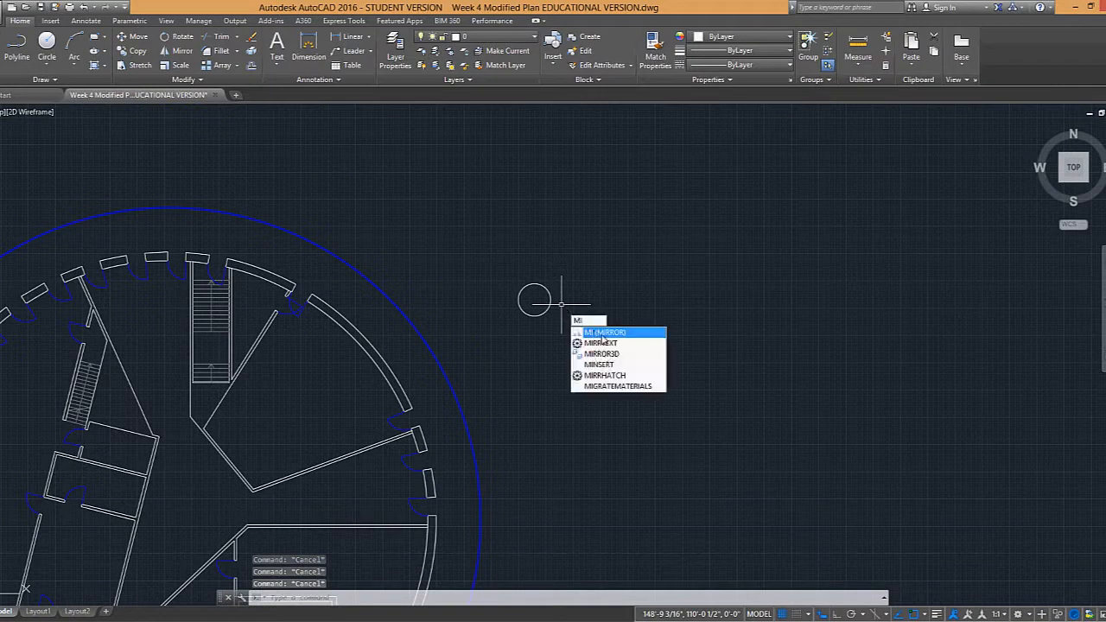
{"action": "key", "text": "Return"}
{"action": "left_click", "coordinate": [548, 304]}
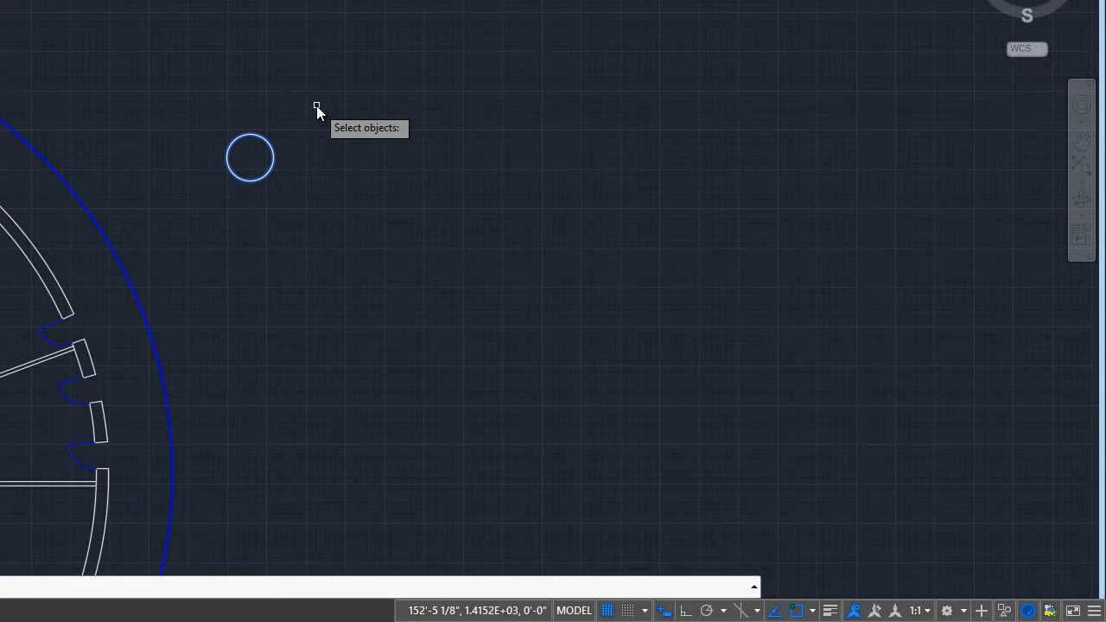
{"action": "key", "text": "Return"}
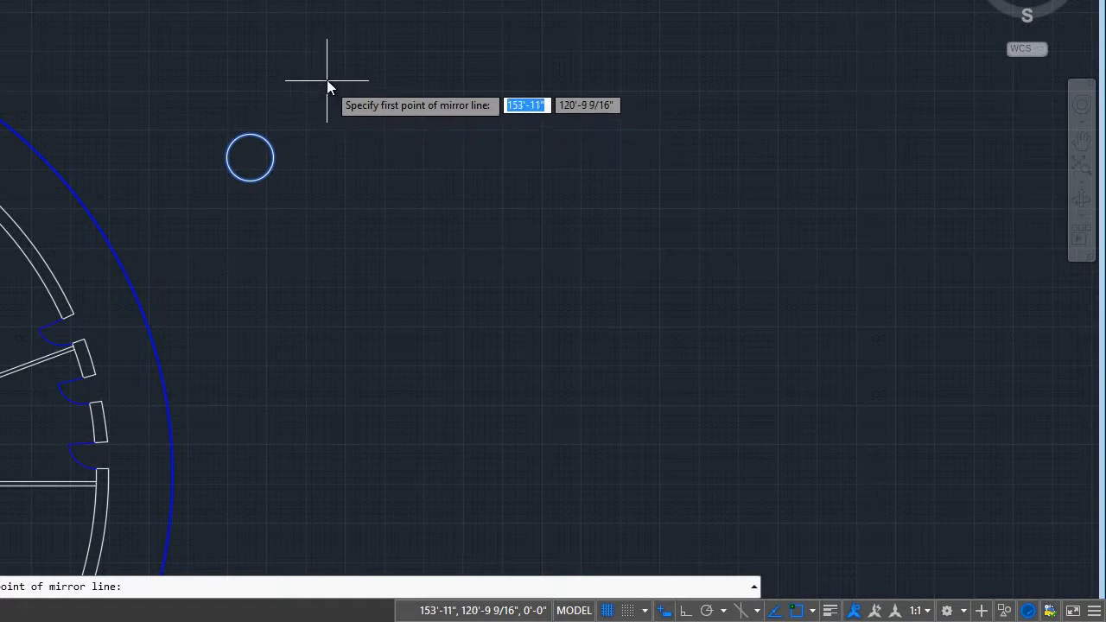
{"action": "left_click", "coordinate": [314, 77]}
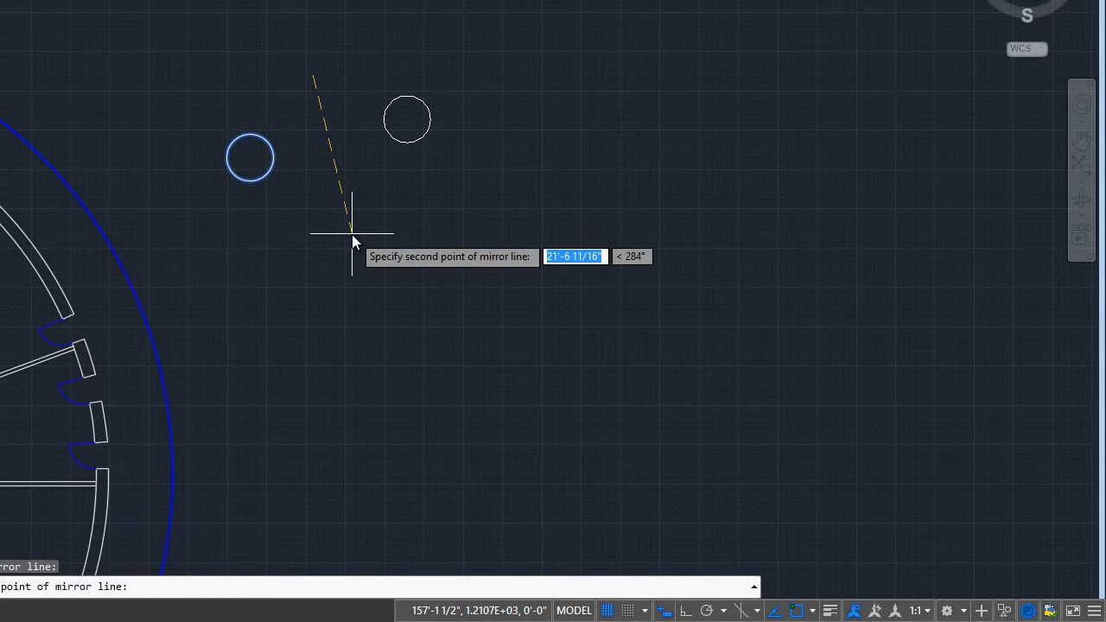
{"action": "key", "text": "F8"}
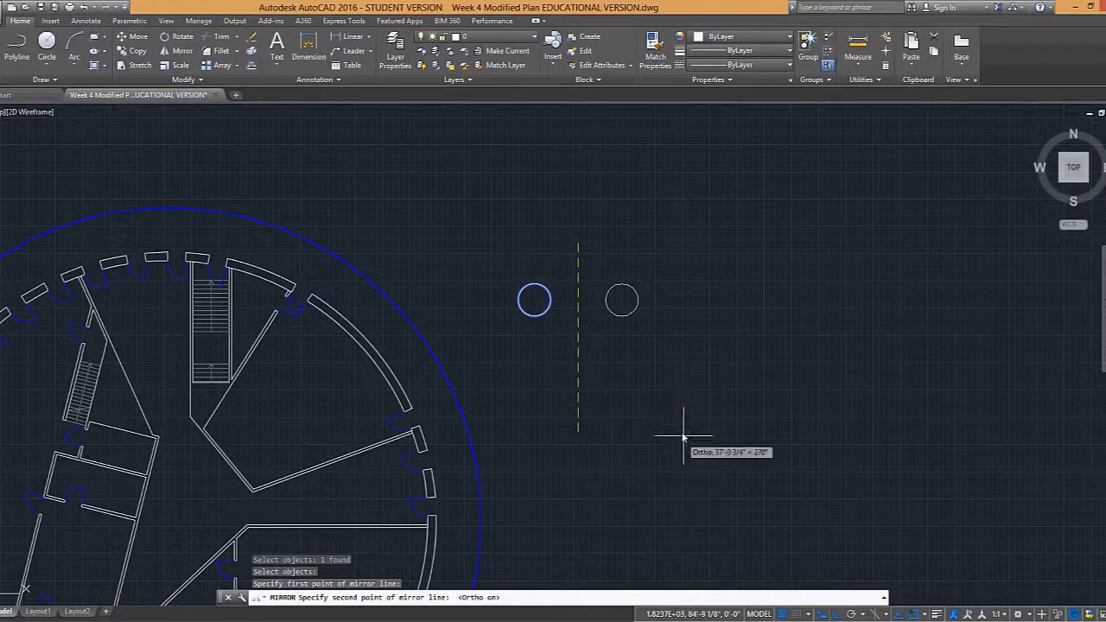
{"action": "scroll", "coordinate": [636, 383], "scroll_direction": "up", "scroll_amount": 4}
{"action": "scroll", "coordinate": [613, 389], "scroll_direction": "down", "scroll_amount": 2}
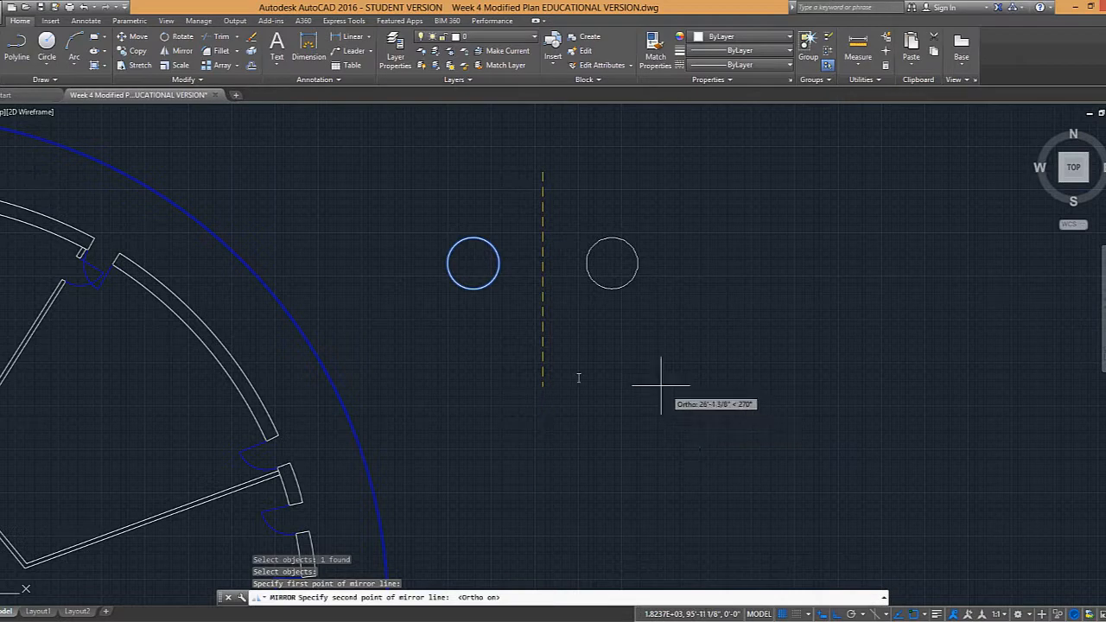
{"action": "scroll", "coordinate": [568, 209], "scroll_direction": "down", "scroll_amount": 1}
{"action": "middle_click_drag", "start_coordinate": [565, 219], "coordinate": [547, 344]}
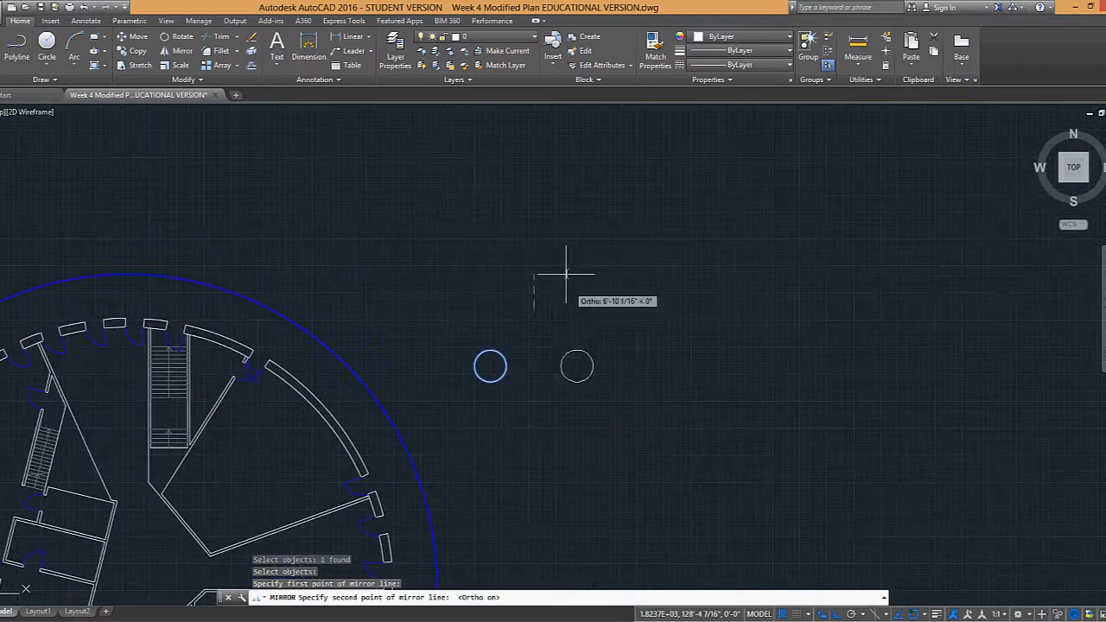
{"action": "left_click", "coordinate": [605, 445]}
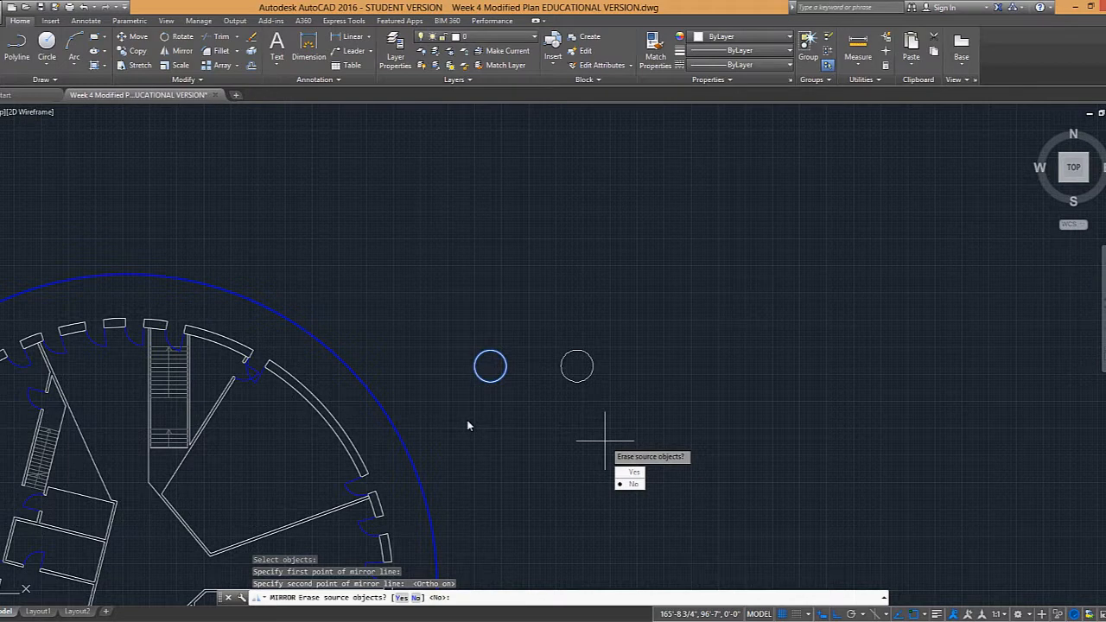
{"action": "key", "text": "Return"}
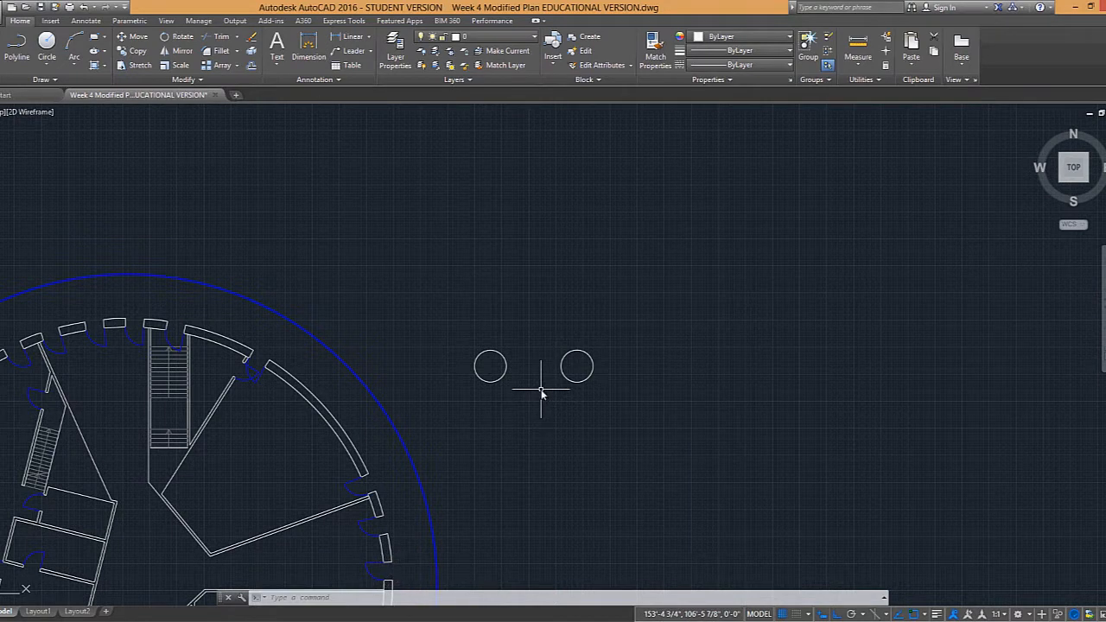
{"action": "middle_click_drag", "start_coordinate": [607, 351], "coordinate": [638, 332]}
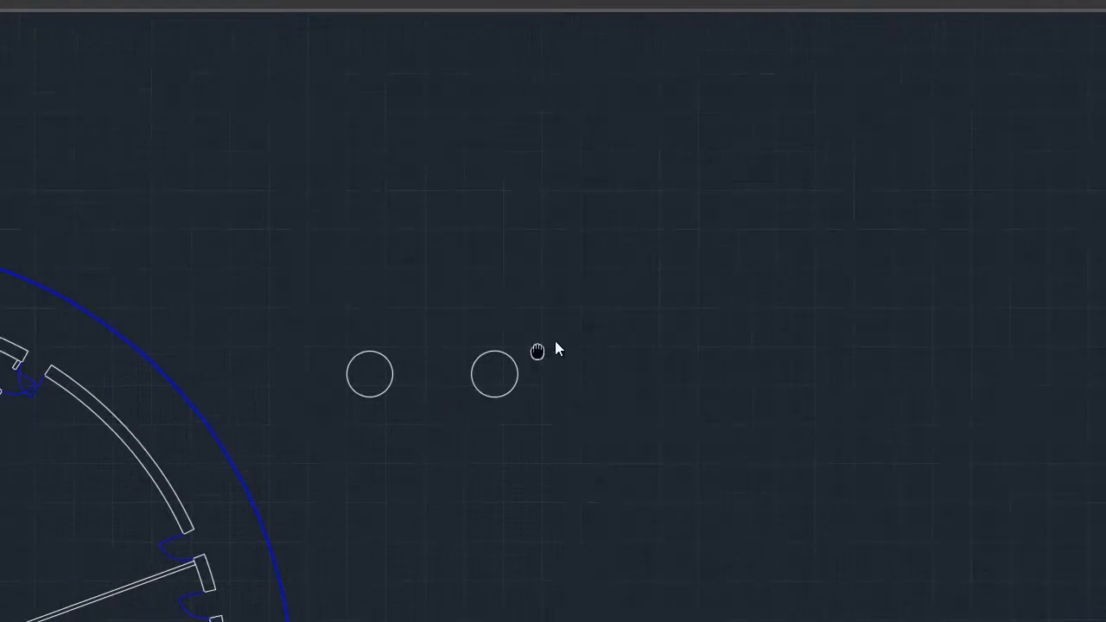
{"action": "middle_click_drag", "start_coordinate": [555, 340], "coordinate": [630, 365]}
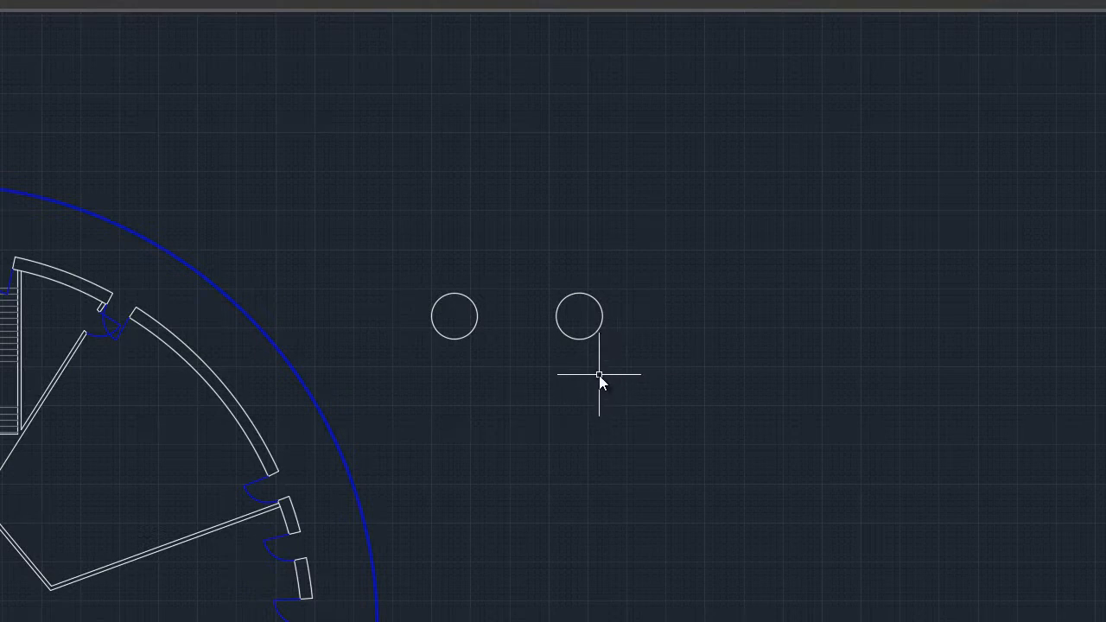
Step: Erase the small practice circle and its mirrored copy outside the plan
{"action": "left_click", "coordinate": [616, 377]}
{"action": "left_click", "coordinate": [423, 255]}
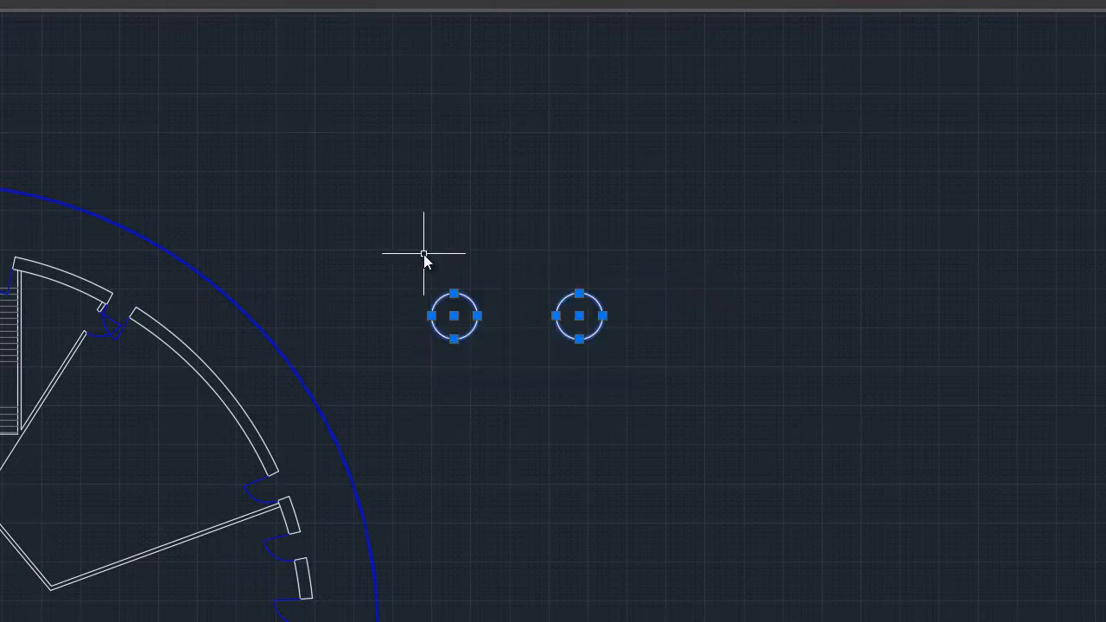
{"action": "type", "text": "e"}
{"action": "key", "text": "Return"}
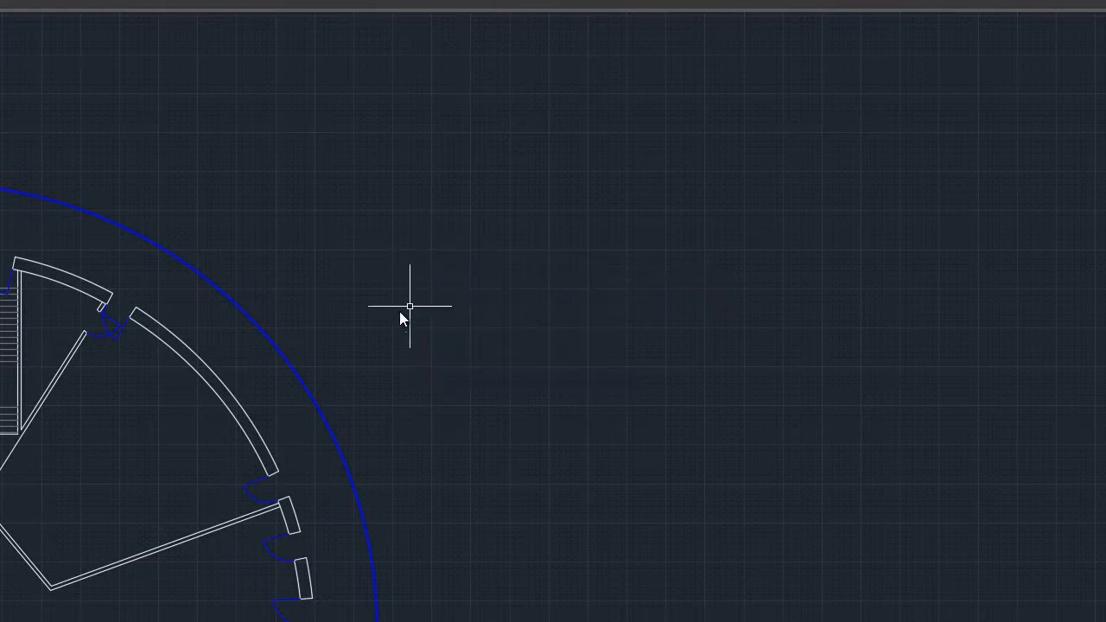
{"action": "scroll", "coordinate": [232, 358], "scroll_direction": "down", "scroll_amount": 1}
{"action": "scroll", "coordinate": [233, 359], "scroll_direction": "down", "scroll_amount": 1}
{"action": "middle_click_drag", "start_coordinate": [233, 358], "coordinate": [374, 263]}
{"action": "scroll", "coordinate": [321, 267], "scroll_direction": "up", "scroll_amount": 1}
{"action": "middle_click_drag", "start_coordinate": [314, 308], "coordinate": [447, 252]}
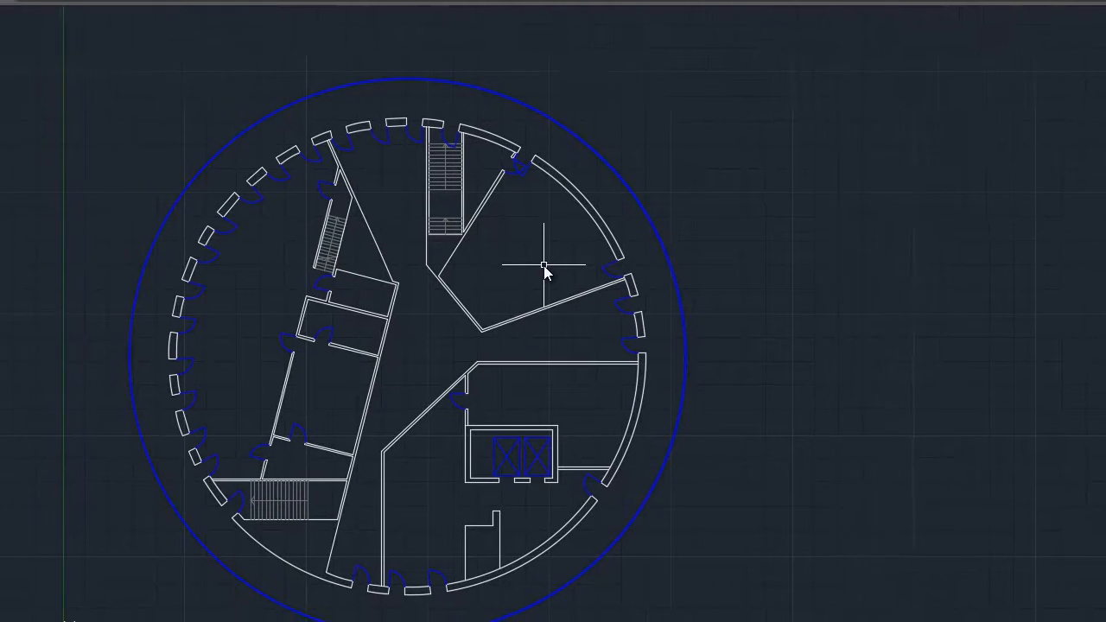
{"action": "type", "text": "block"}
{"action": "key", "text": "Return"}
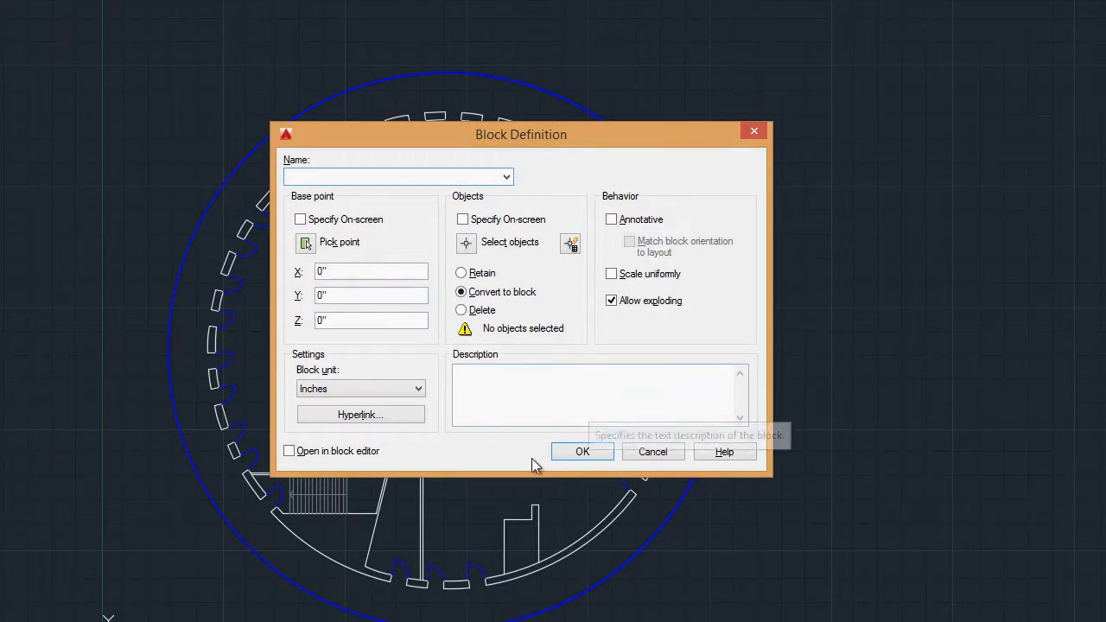
{"action": "left_click", "coordinate": [659, 451]}
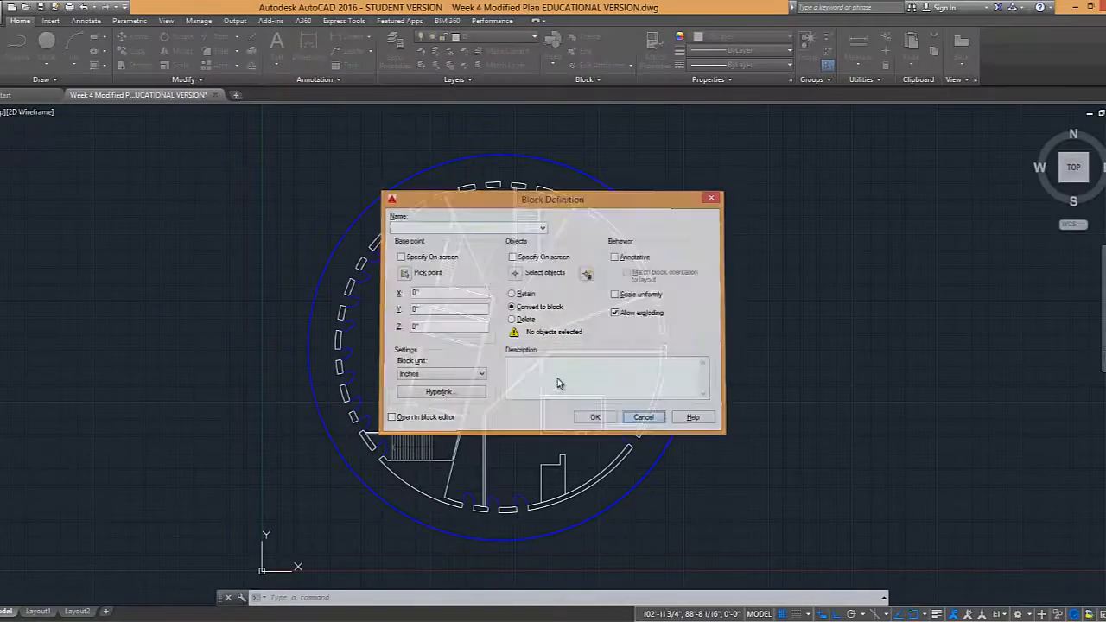
Step: Draw a small circle for a chair seat in the middle of the wedge-shaped room right of the upper stairs
{"action": "scroll", "coordinate": [551, 283], "scroll_direction": "up", "scroll_amount": 2}
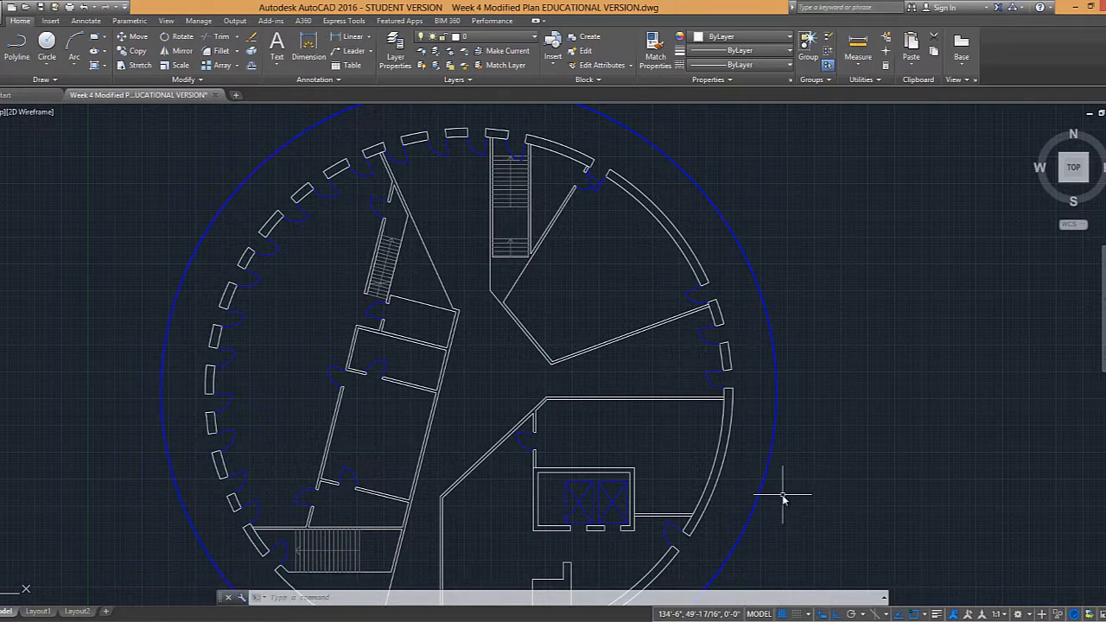
{"action": "scroll", "coordinate": [597, 271], "scroll_direction": "up", "scroll_amount": 5}
{"action": "middle_click_drag", "start_coordinate": [596, 280], "coordinate": [586, 363]}
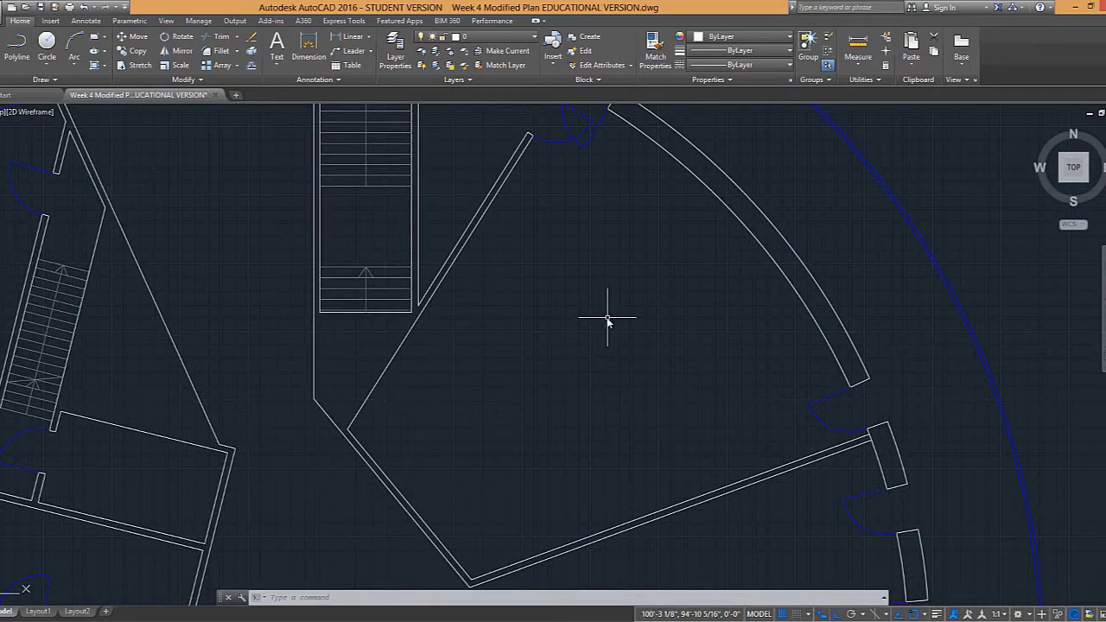
{"action": "left_click", "coordinate": [47, 43]}
{"action": "left_click", "coordinate": [576, 324]}
{"action": "left_click", "coordinate": [575, 310]}
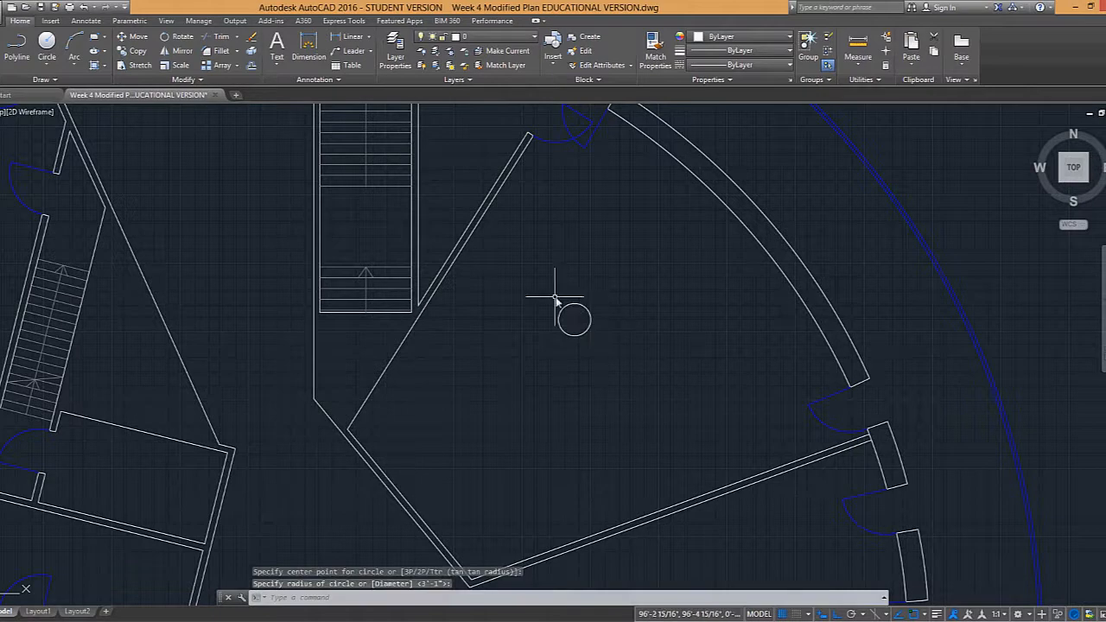
Step: Offset the seat circle outward by 4 inches
{"action": "scroll", "coordinate": [558, 296], "scroll_direction": "up", "scroll_amount": 5}
{"action": "type", "text": "o"}
{"action": "key", "text": "Return"}
{"action": "type", "text": "4"}
{"action": "key", "text": "Return"}
{"action": "left_click", "coordinate": [600, 306]}
{"action": "left_click", "coordinate": [606, 261]}
{"action": "key", "text": "Escape"}
Step: Draw a short line joining the inner and outer circles at their upper left
{"action": "type", "text": "l"}
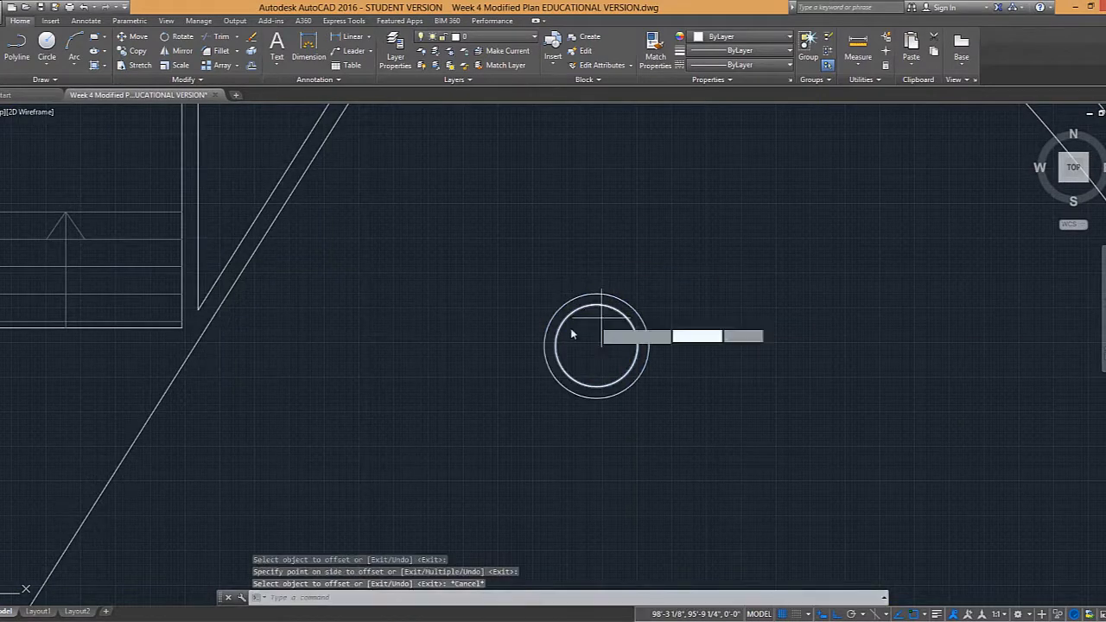
{"action": "key", "text": "Return"}
{"action": "left_click", "coordinate": [557, 327]}
{"action": "left_click", "coordinate": [545, 326]}
{"action": "key", "text": "Return"}
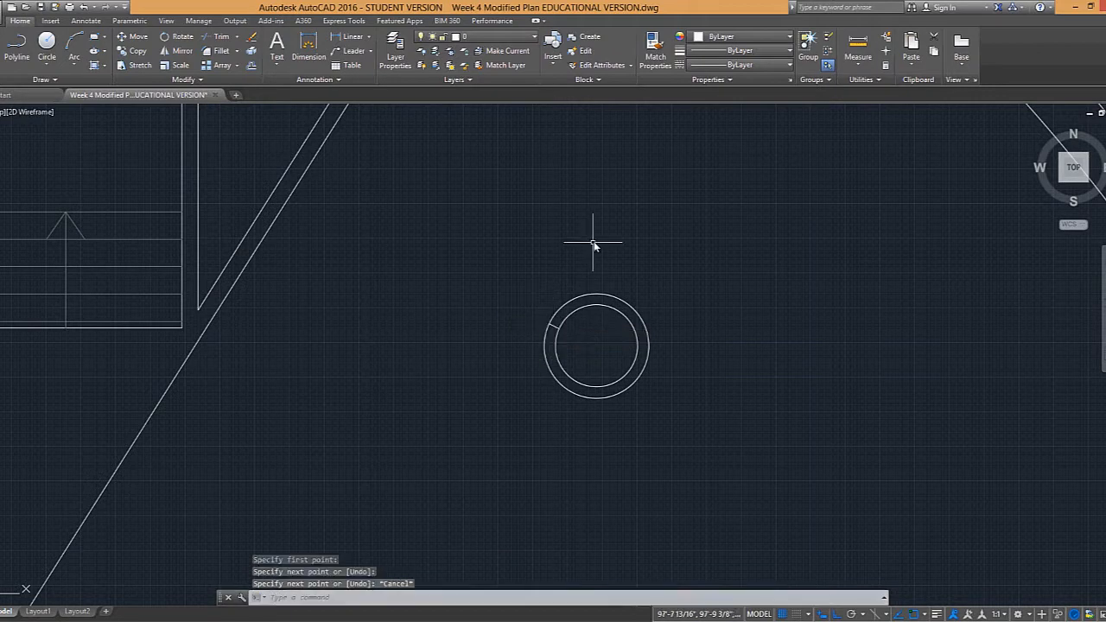
{"action": "type", "text": "mi"}
{"action": "key", "text": "Return"}
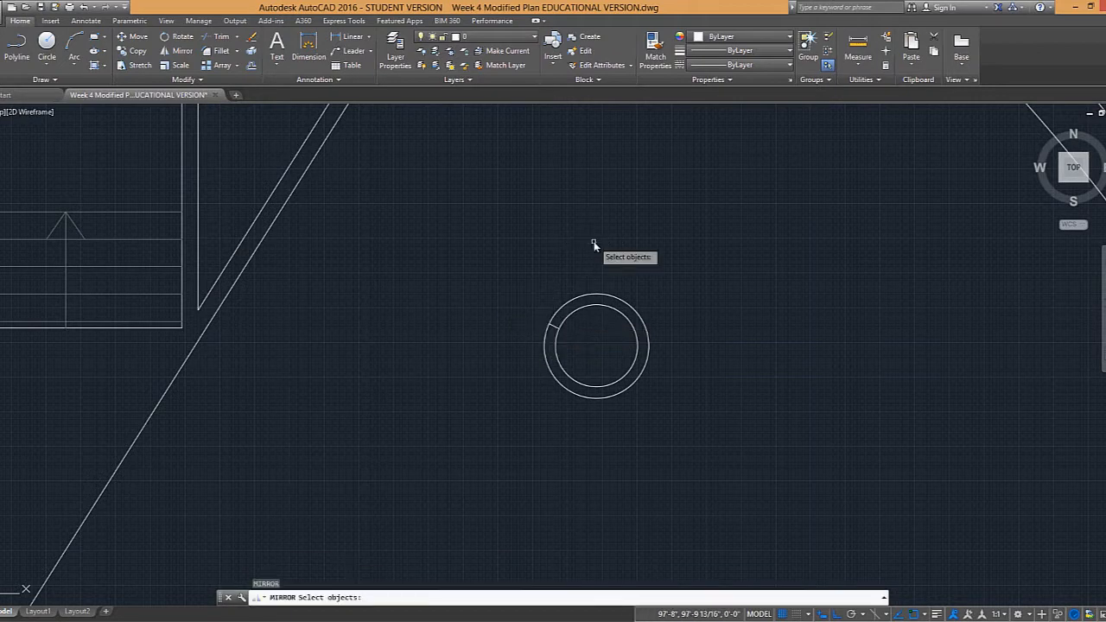
{"action": "left_click", "coordinate": [553, 327]}
{"action": "key", "text": "Return"}
{"action": "left_click", "coordinate": [593, 348]}
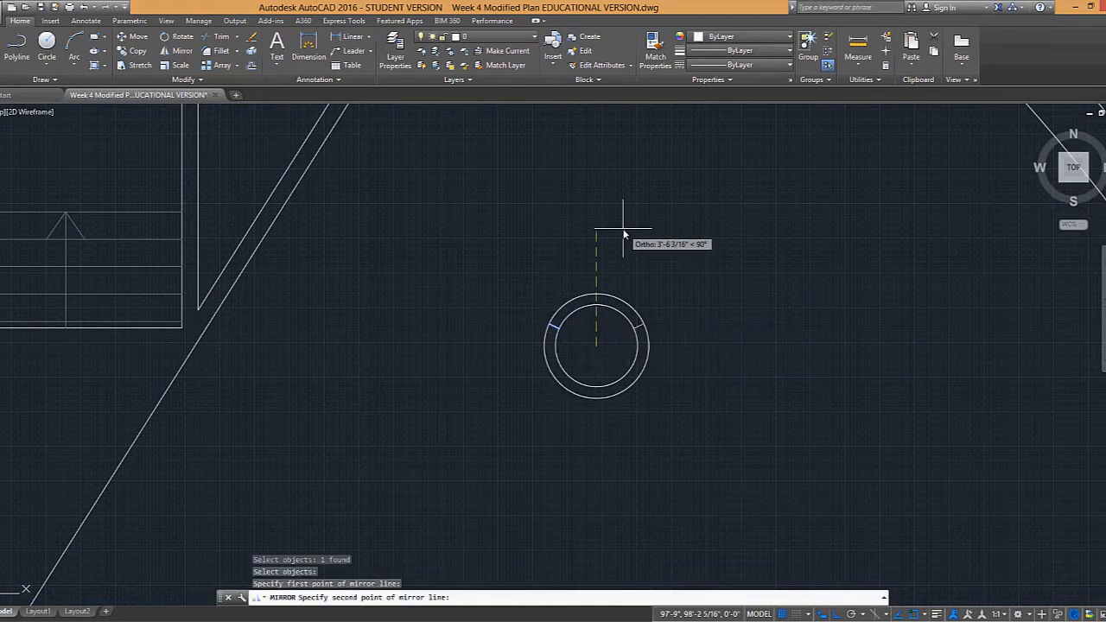
{"action": "left_click", "coordinate": [622, 232]}
{"action": "key", "text": "Escape"}
{"action": "key", "text": "Escape"}
{"action": "key", "text": "Escape"}
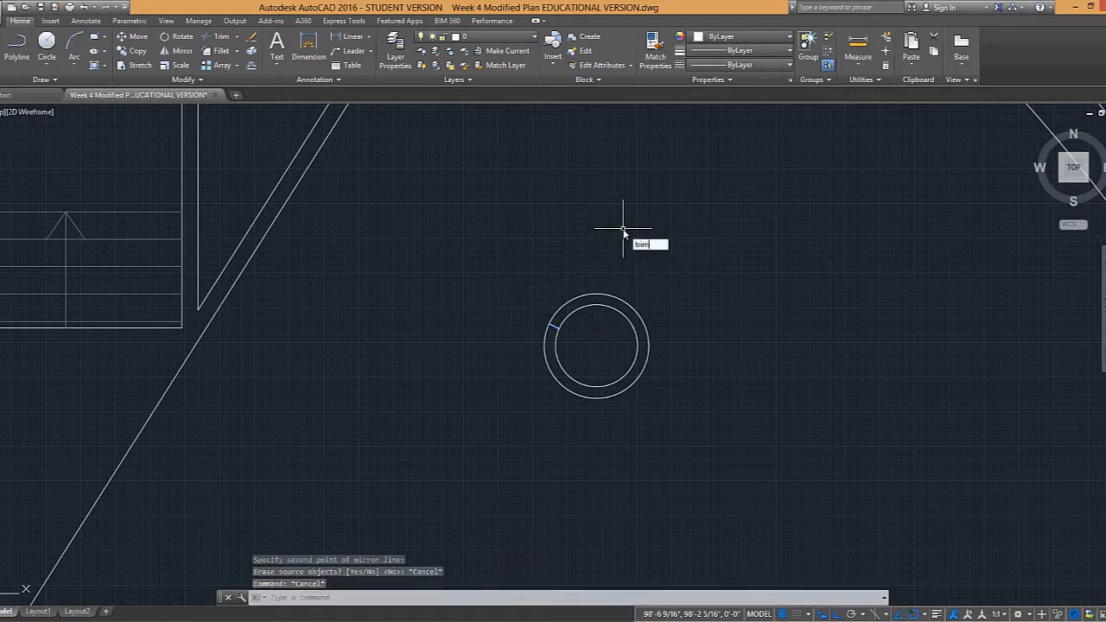
Step: Mirror the short connecting line across a vertical axis through the circles' centre, keeping the source line
{"action": "type", "text": "mi"}
{"action": "key", "text": "Return"}
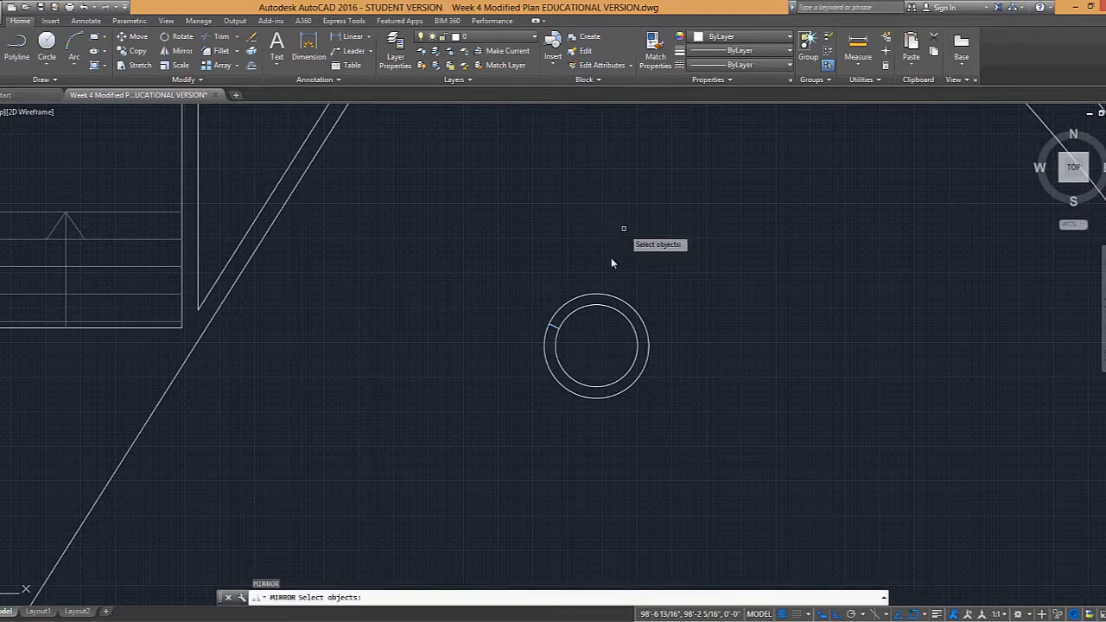
{"action": "left_click", "coordinate": [557, 332]}
{"action": "key", "text": "Return"}
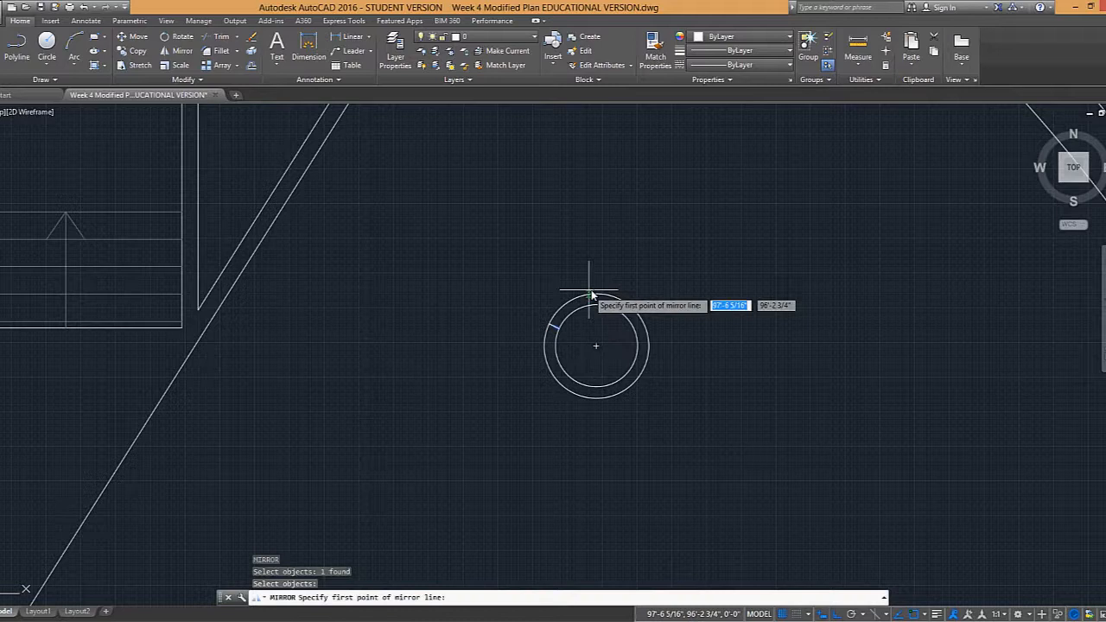
{"action": "left_click", "coordinate": [596, 346]}
{"action": "left_click", "coordinate": [593, 255]}
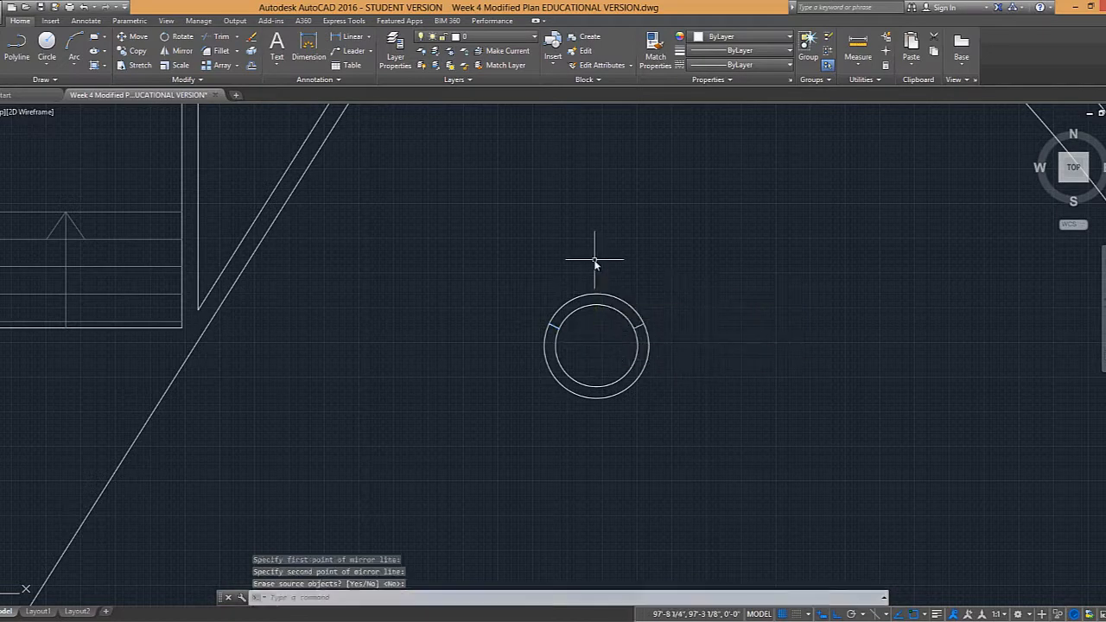
{"action": "key", "text": "Return"}
{"action": "type", "text": "trim"}
{"action": "key", "text": "Return"}
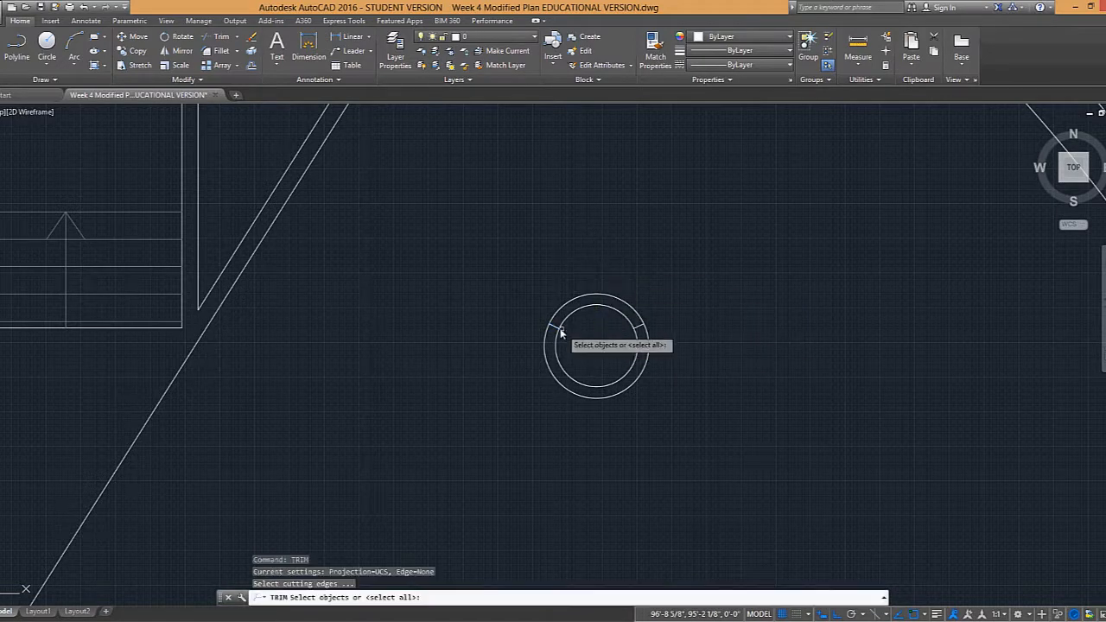
{"action": "left_click", "coordinate": [643, 326]}
{"action": "left_click", "coordinate": [641, 326]}
{"action": "key", "text": "Return"}
{"action": "left_click", "coordinate": [649, 342]}
{"action": "key", "text": "Escape"}
Step: Trim away the outer circle below the two short lines, leaving the upper arc as the chair's backrest
{"action": "key", "text": "Return"}
{"action": "left_click", "coordinate": [639, 330]}
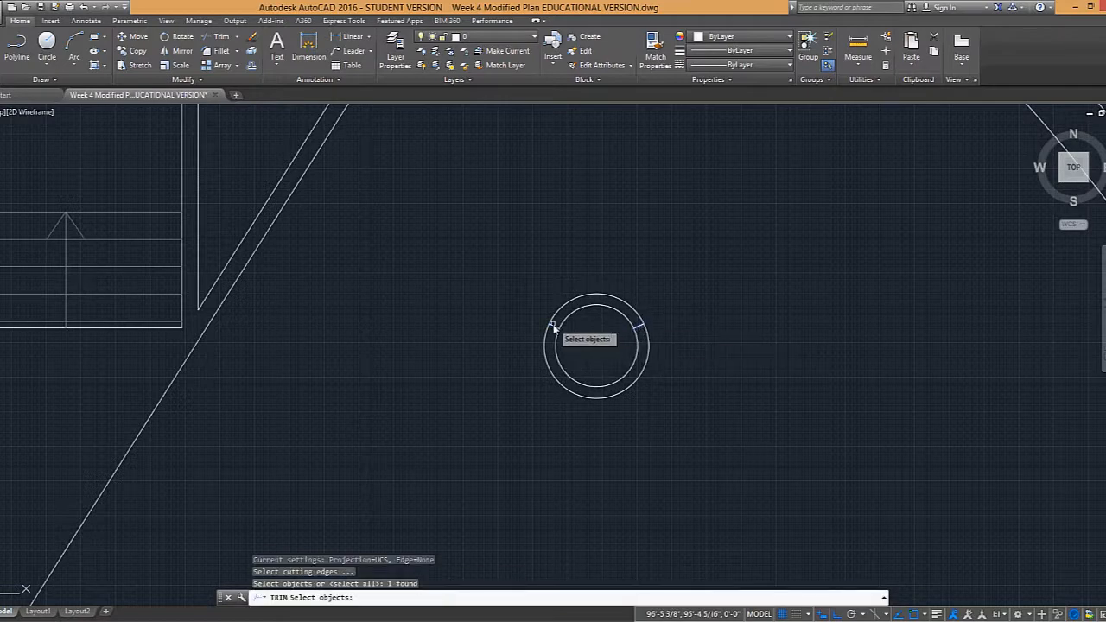
{"action": "left_click", "coordinate": [550, 330]}
{"action": "key", "text": "Return"}
{"action": "left_click", "coordinate": [548, 340]}
{"action": "key", "text": "Escape"}
{"action": "scroll", "coordinate": [706, 326], "scroll_direction": "down", "scroll_amount": 5}
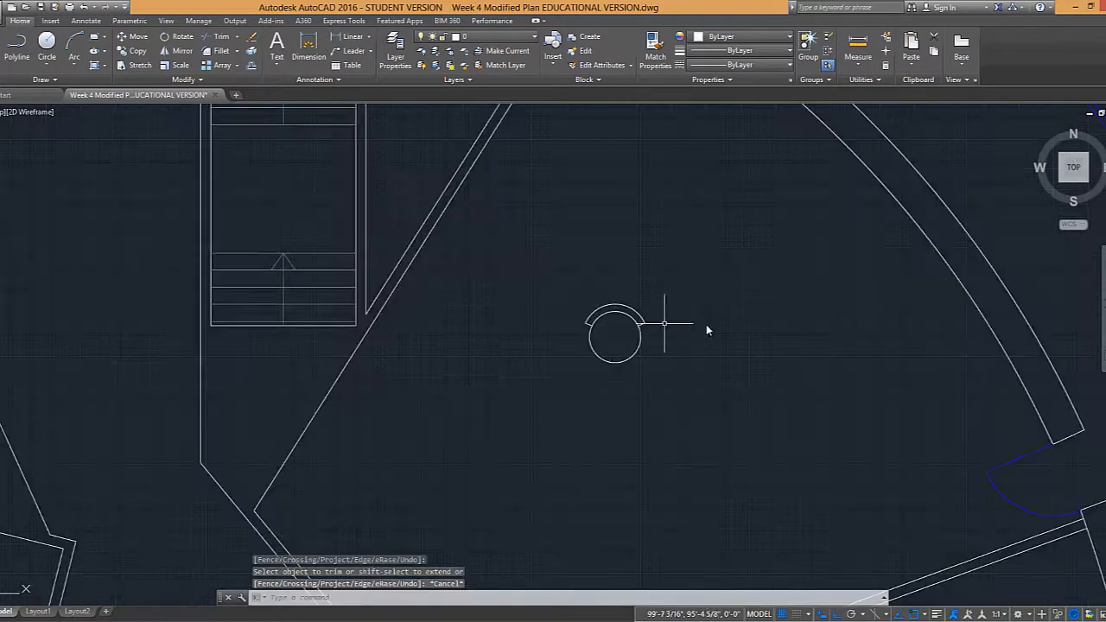
{"action": "middle_click_drag", "start_coordinate": [708, 314], "coordinate": [630, 337]}
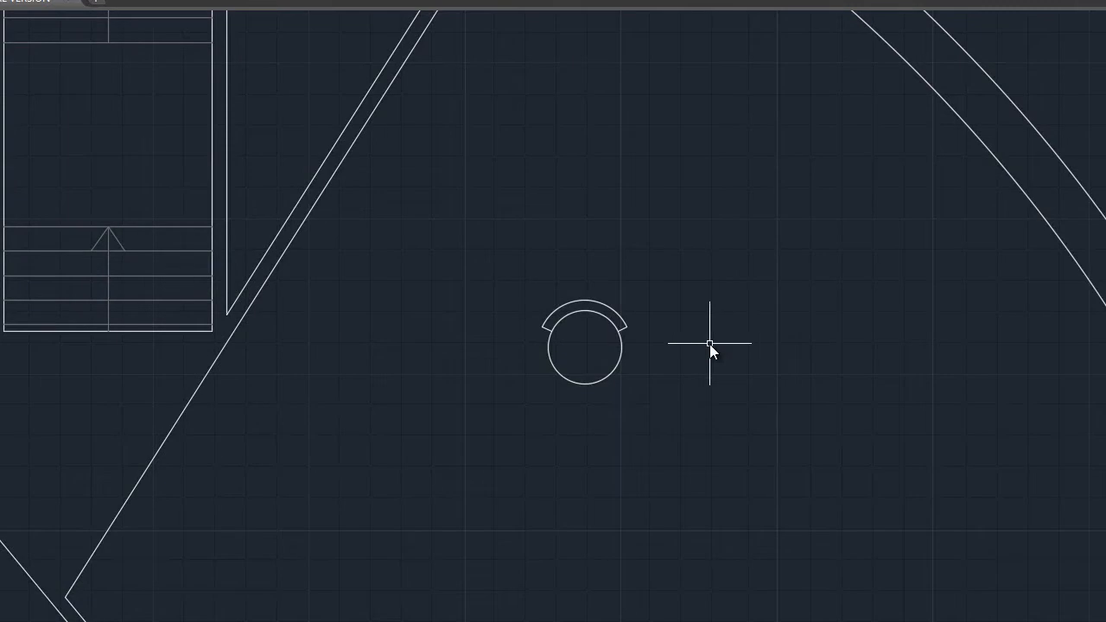
{"action": "type", "text": "BLOCK"}
{"action": "key", "text": "Return"}
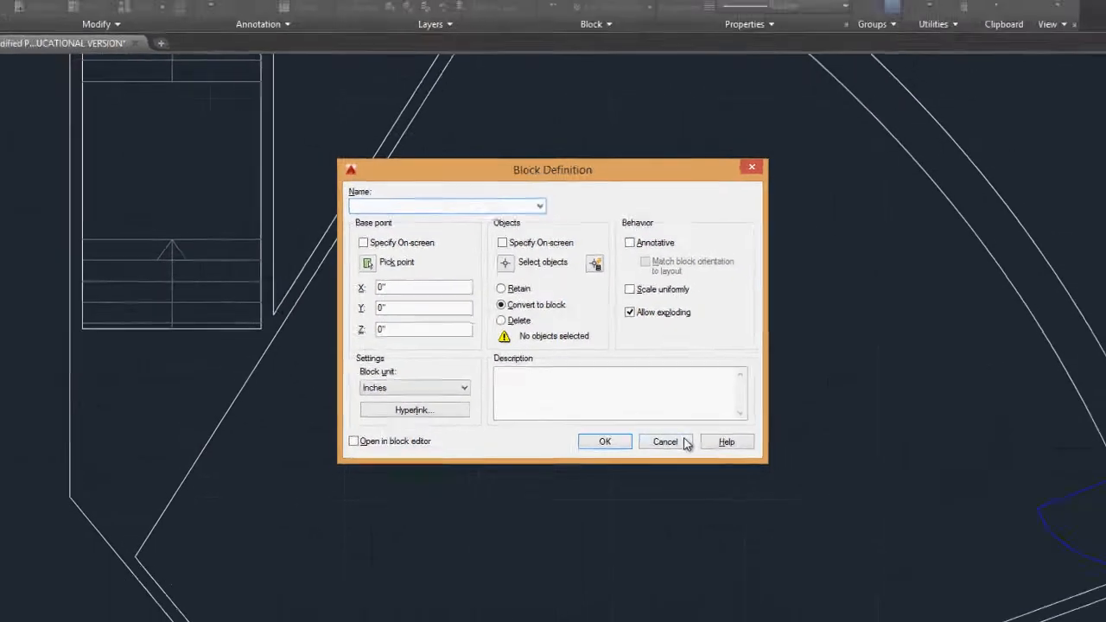
{"action": "left_click", "coordinate": [683, 442]}
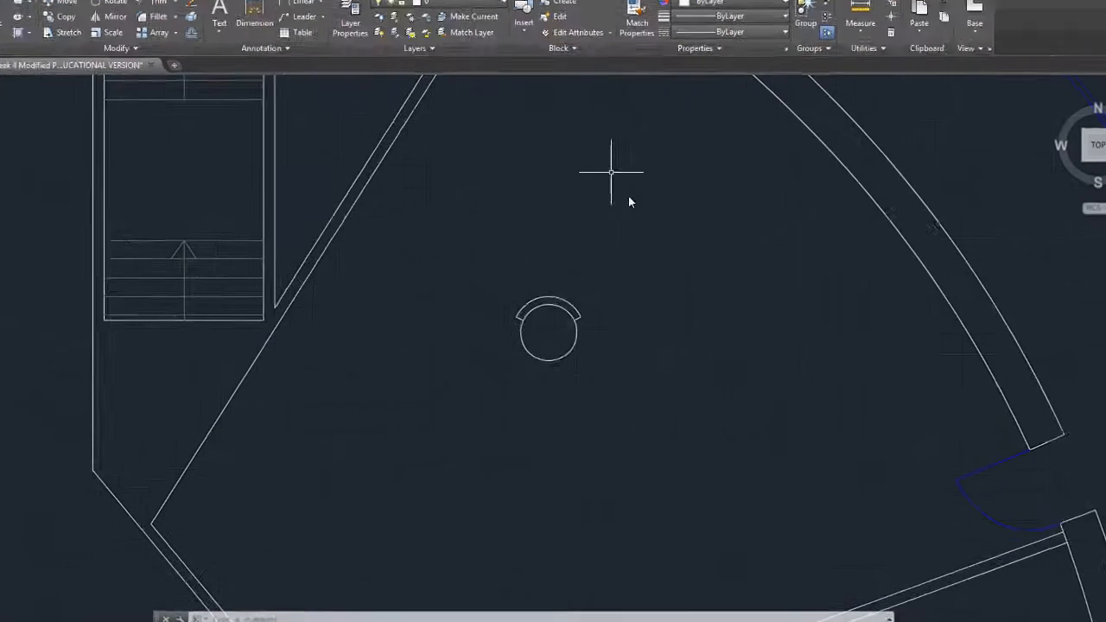
Step: Start a new block definition and name it "round chair"
{"action": "type", "text": "BLOCK"}
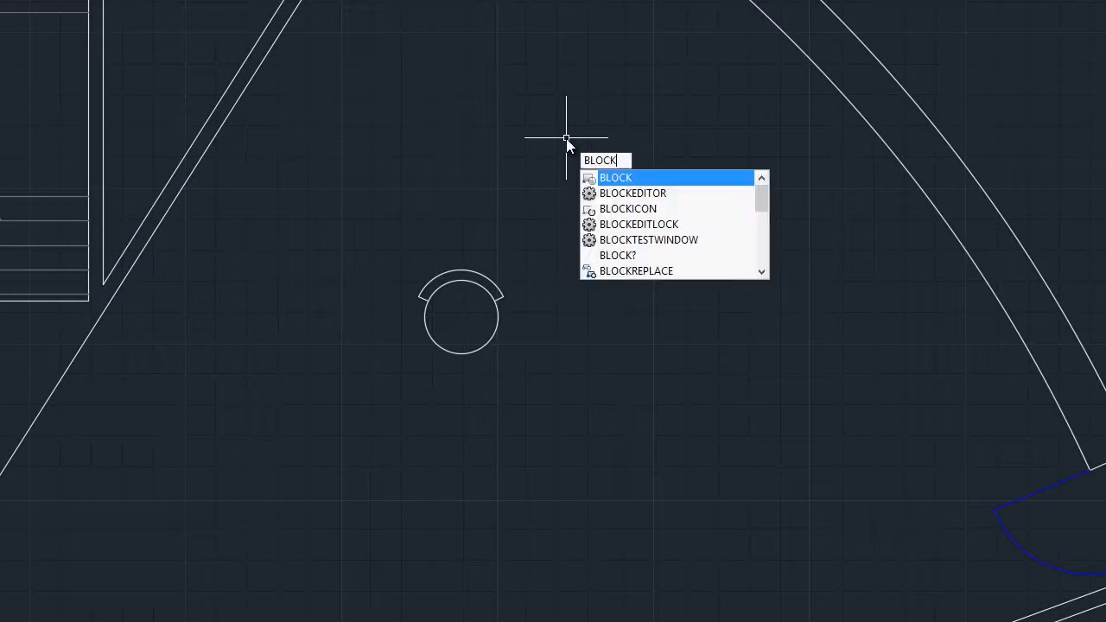
{"action": "key", "text": "Return"}
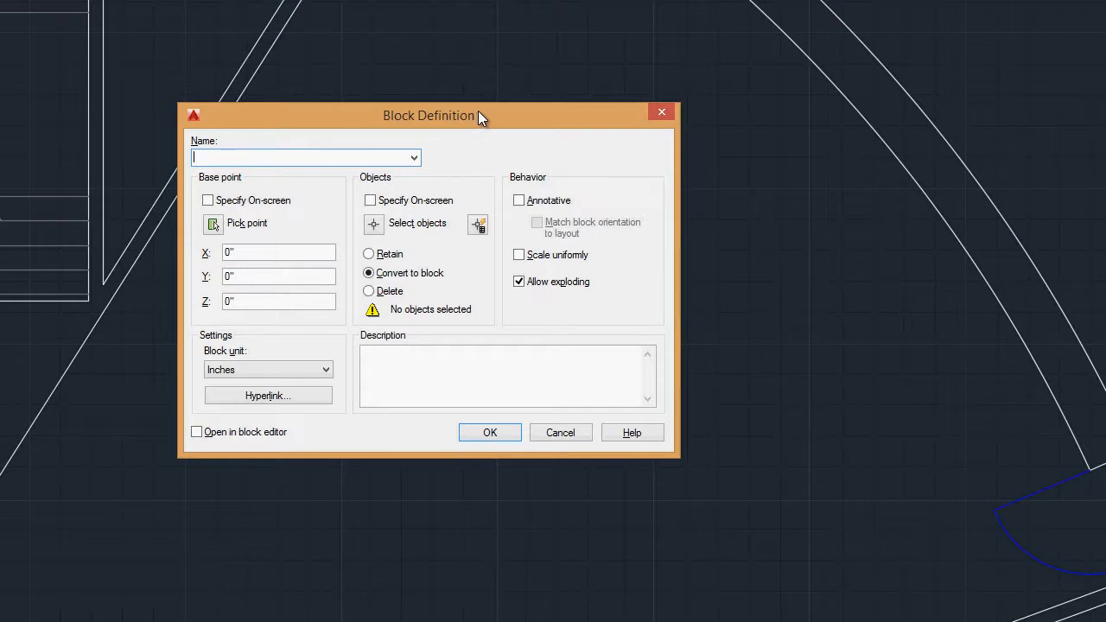
{"action": "left_click_drag", "start_coordinate": [497, 131], "coordinate": [463, 210]}
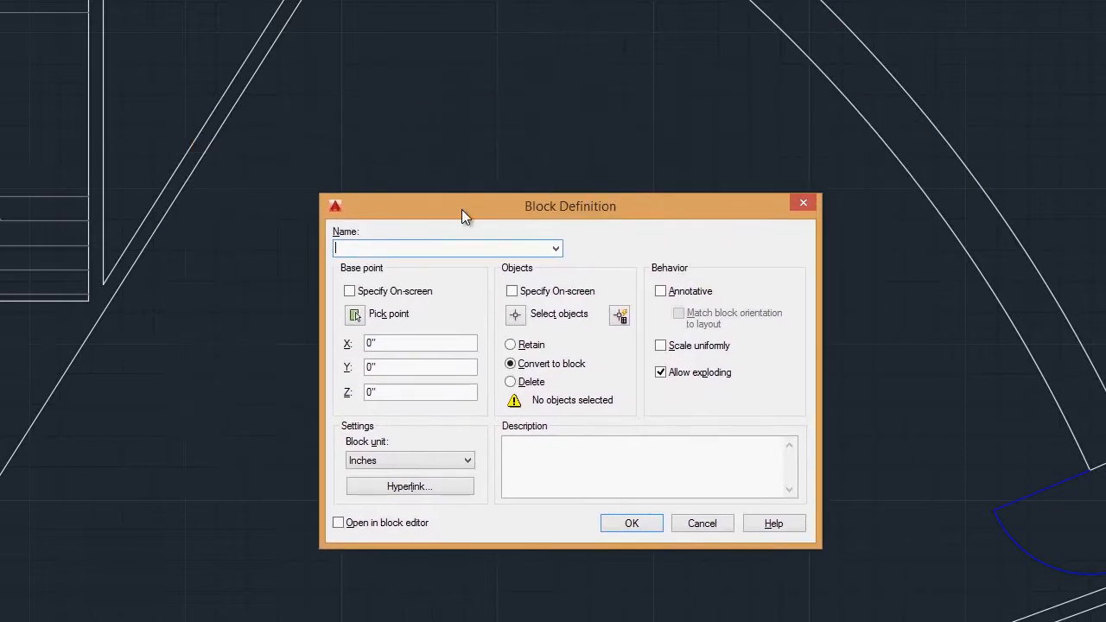
{"action": "left_click_drag", "start_coordinate": [569, 212], "coordinate": [535, 154]}
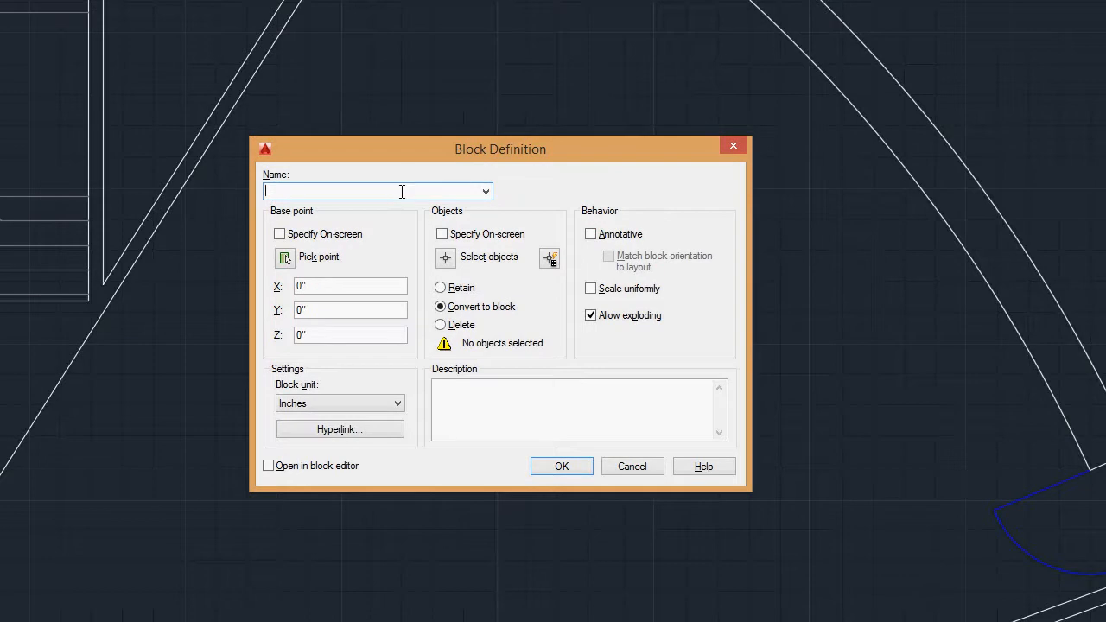
{"action": "type", "text": "round chair"}
{"action": "left_click_drag", "start_coordinate": [575, 150], "coordinate": [570, 123]}
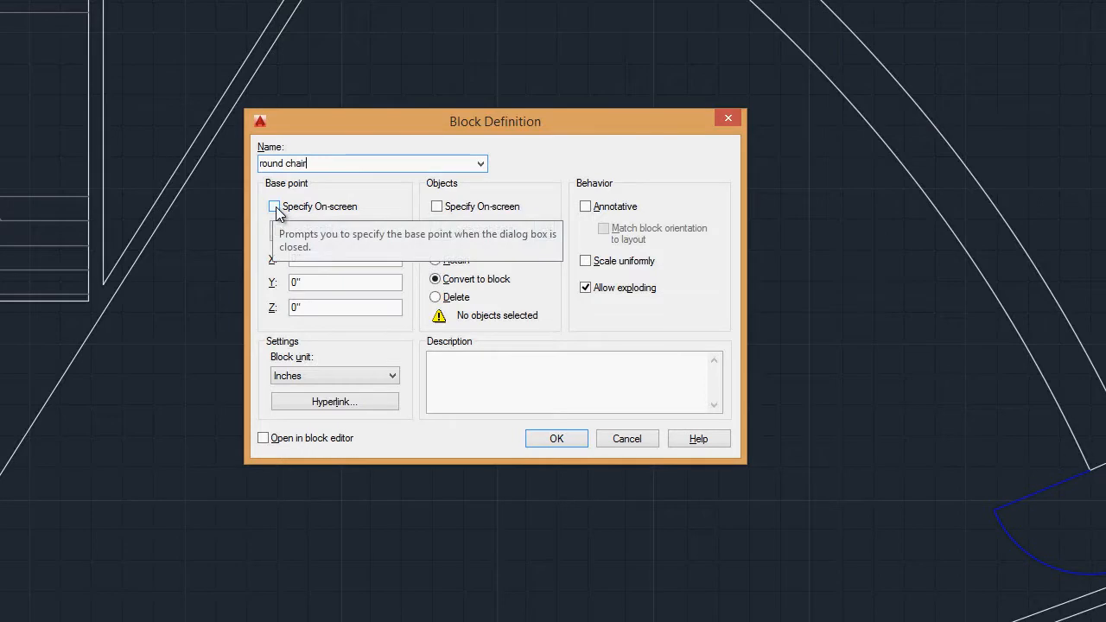
Step: Set the block's base point at the centre of the chair's seat circle
{"action": "left_click", "coordinate": [274, 208]}
{"action": "left_click", "coordinate": [273, 207]}
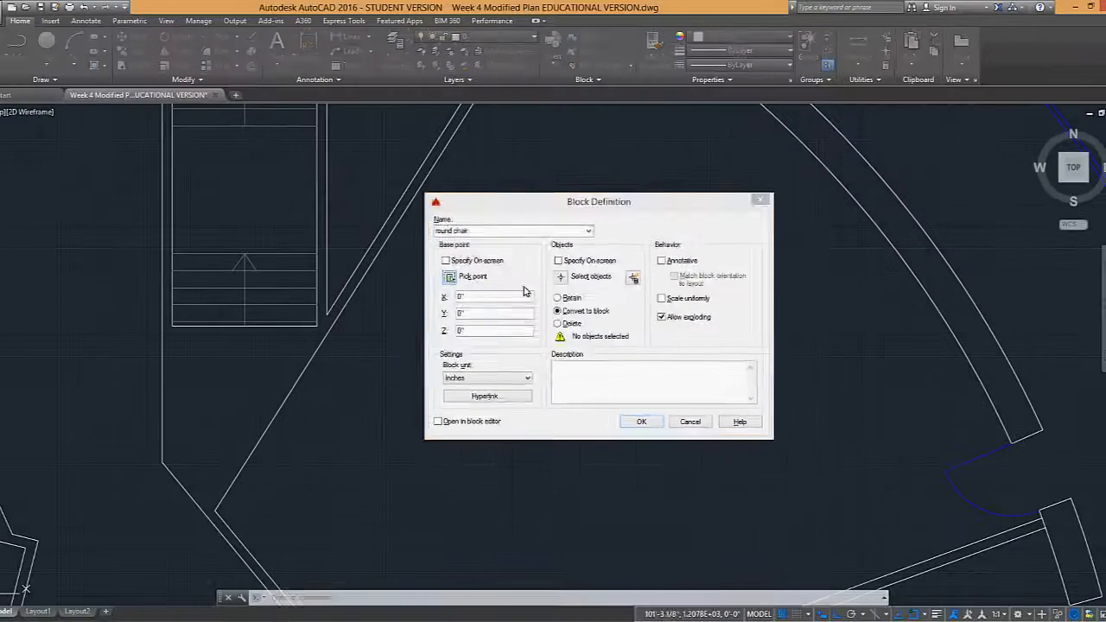
{"action": "scroll", "coordinate": [619, 336], "scroll_direction": "up", "scroll_amount": 2}
{"action": "middle_click_drag", "start_coordinate": [619, 337], "coordinate": [617, 299]}
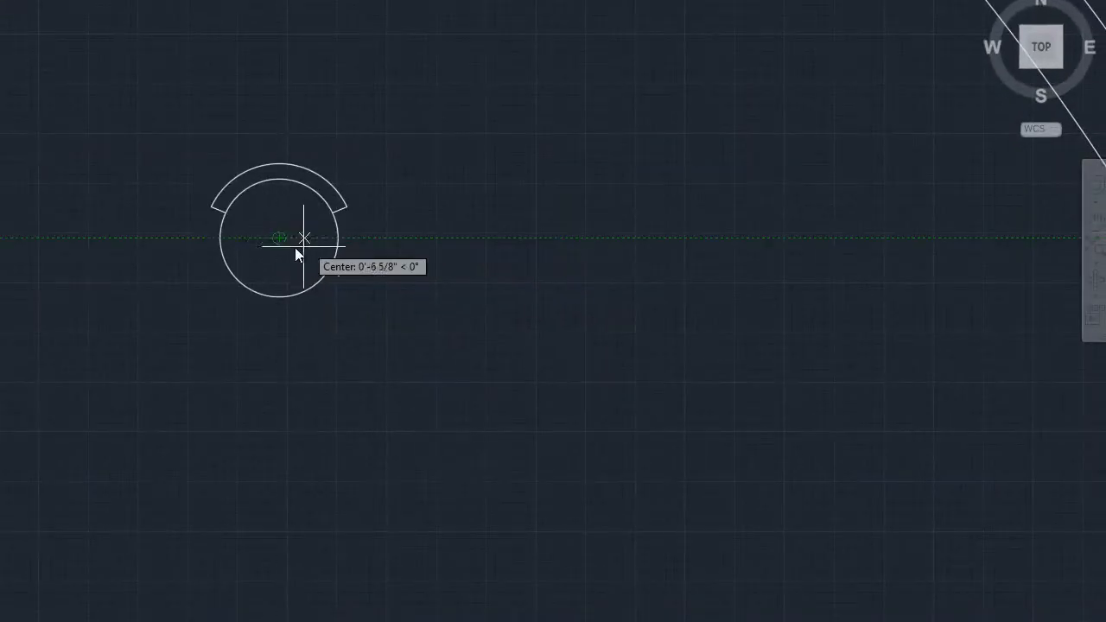
{"action": "left_click", "coordinate": [282, 237]}
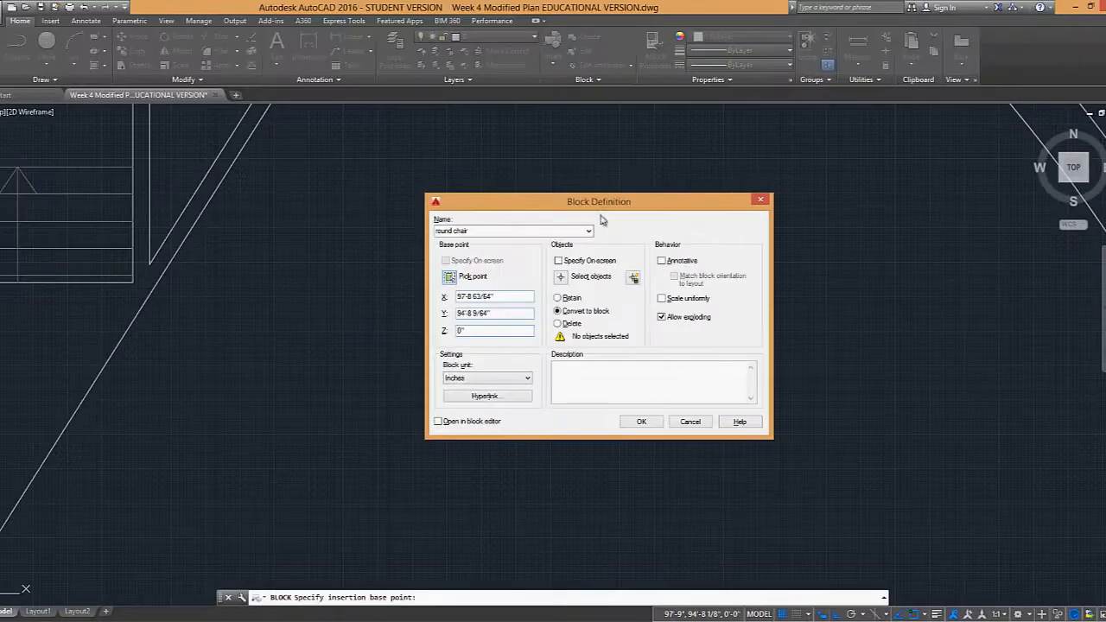
Step: Select all four chair objects and create the block with Convert to block
{"action": "left_click_drag", "start_coordinate": [512, 140], "coordinate": [471, 146]}
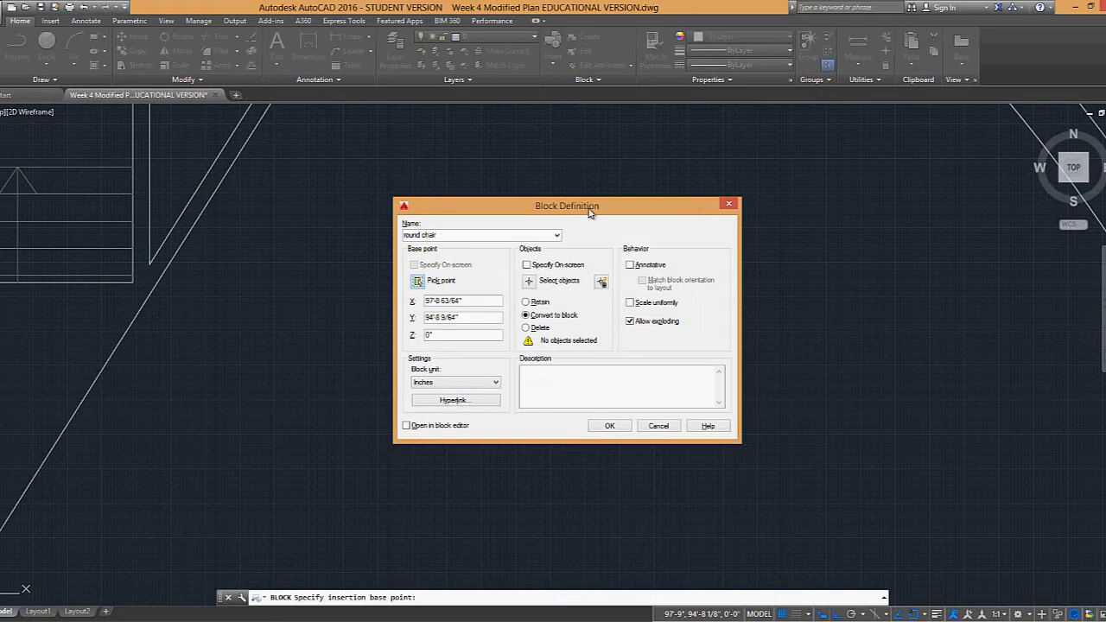
{"action": "left_click", "coordinate": [540, 281]}
{"action": "left_click", "coordinate": [448, 204]}
{"action": "left_click", "coordinate": [667, 391]}
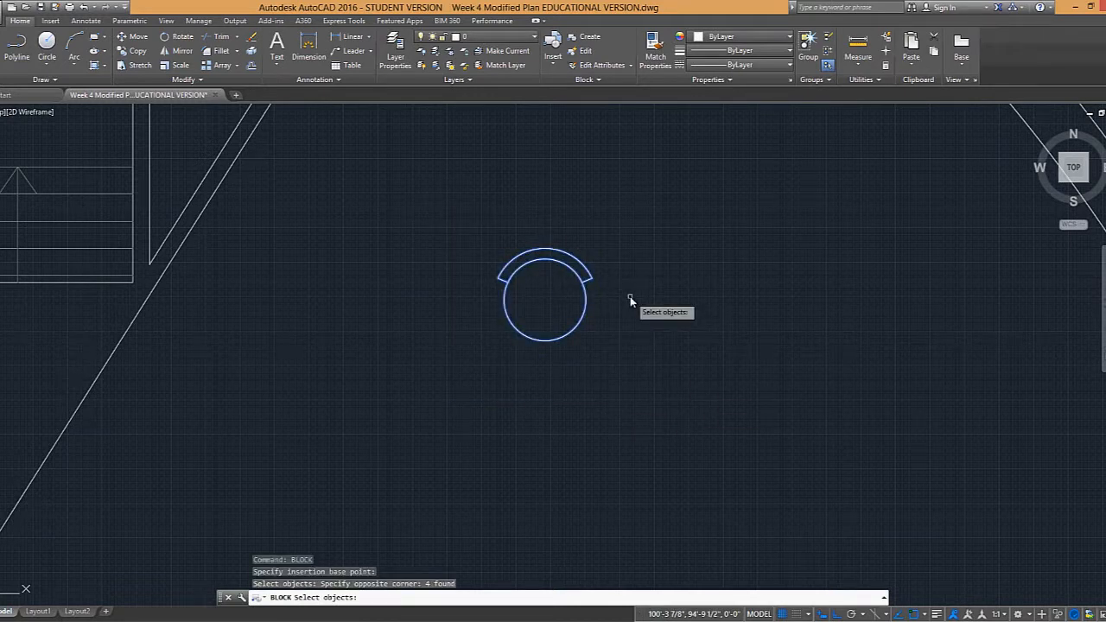
{"action": "key", "text": "Return"}
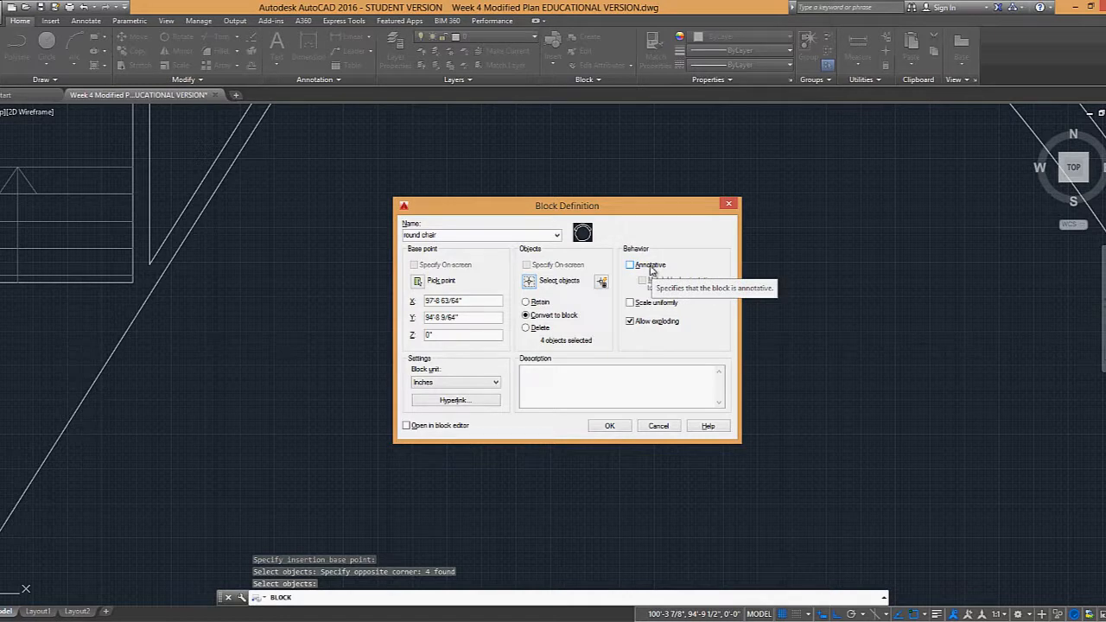
{"action": "left_click", "coordinate": [609, 426]}
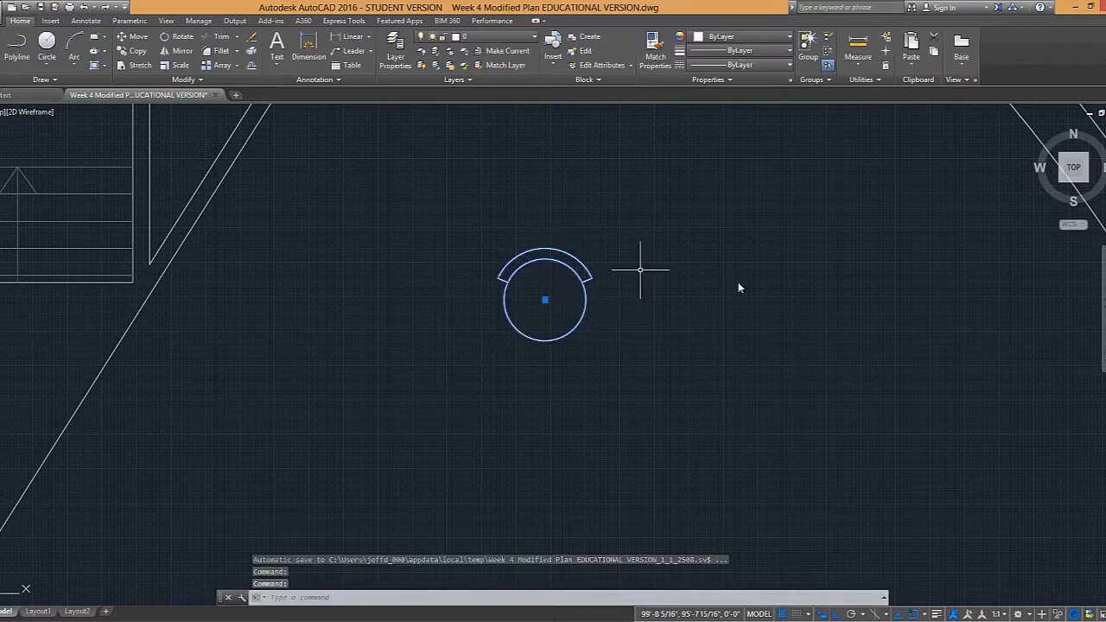
{"action": "scroll", "coordinate": [672, 298], "scroll_direction": "down", "scroll_amount": 2}
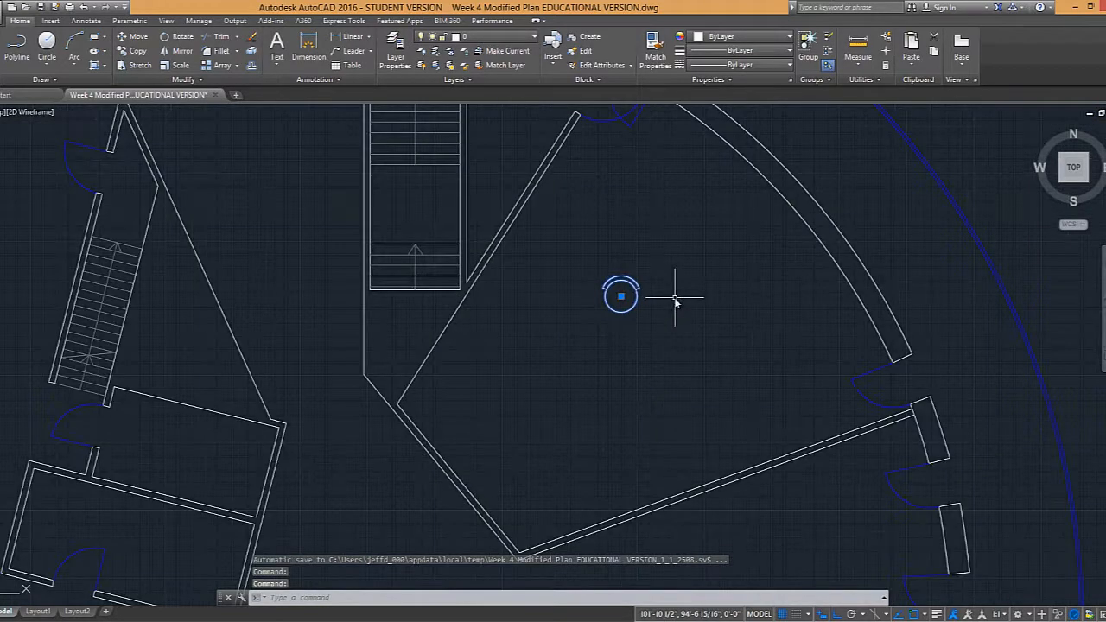
Step: Copy the round chair block about 7'-7" straight above the original
{"action": "middle_click_drag", "start_coordinate": [675, 300], "coordinate": [637, 301]}
{"action": "key", "text": "Escape"}
{"action": "type", "text": "co"}
{"action": "key", "text": "Return"}
{"action": "left_click", "coordinate": [637, 306]}
{"action": "left_click", "coordinate": [576, 291]}
{"action": "key", "text": "Return"}
{"action": "left_click", "coordinate": [622, 370]}
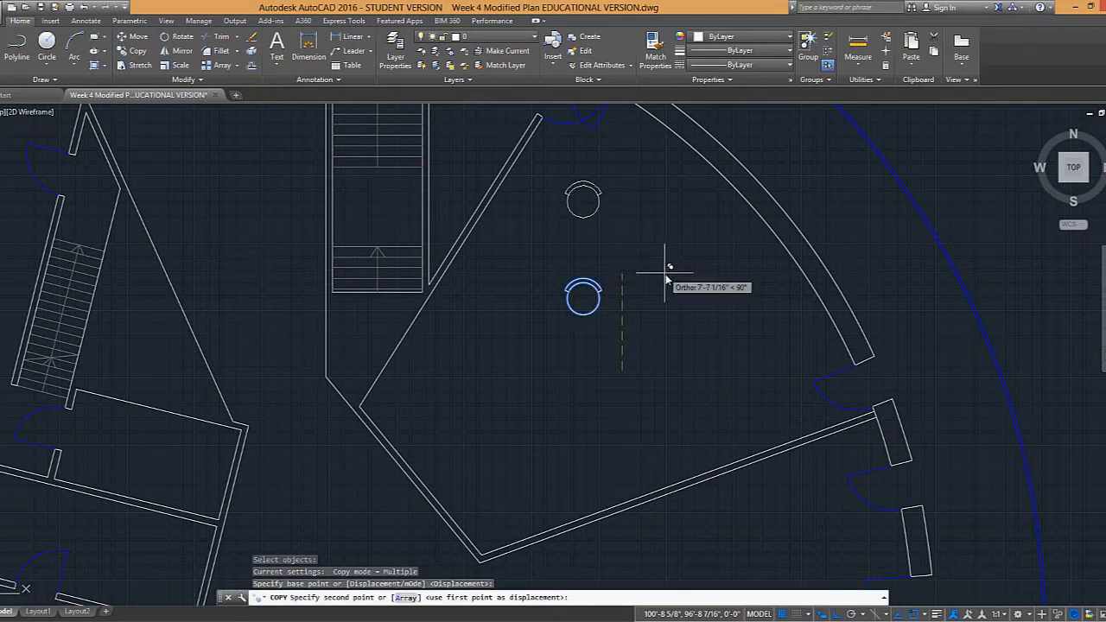
{"action": "left_click", "coordinate": [665, 276]}
{"action": "key", "text": "Escape"}
Step: Erase the lower of the two chairs, keeping the upper copy
{"action": "scroll", "coordinate": [593, 265], "scroll_direction": "up", "scroll_amount": 2}
{"action": "left_click", "coordinate": [632, 339]}
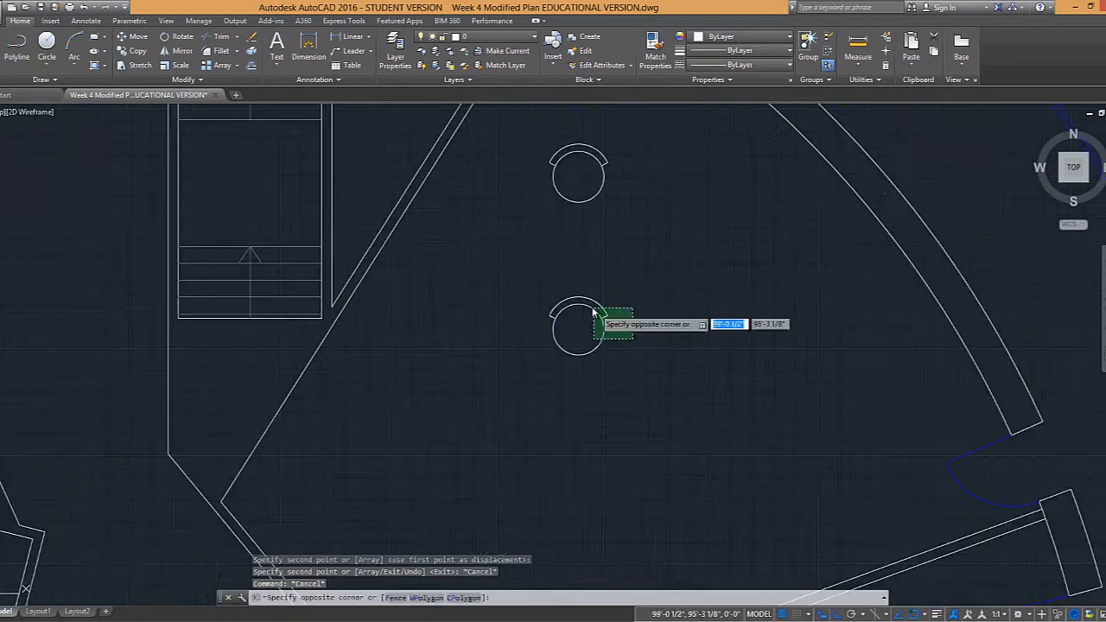
{"action": "left_click", "coordinate": [603, 311]}
{"action": "type", "text": "e"}
{"action": "key", "text": "Return"}
{"action": "scroll", "coordinate": [600, 308], "scroll_direction": "down", "scroll_amount": 3}
{"action": "key", "text": "Escape"}
{"action": "key", "text": "Escape"}
Step: Mirror the remaining chair about a horizontal line just below it, keeping the source chair
{"action": "type", "text": "m"}
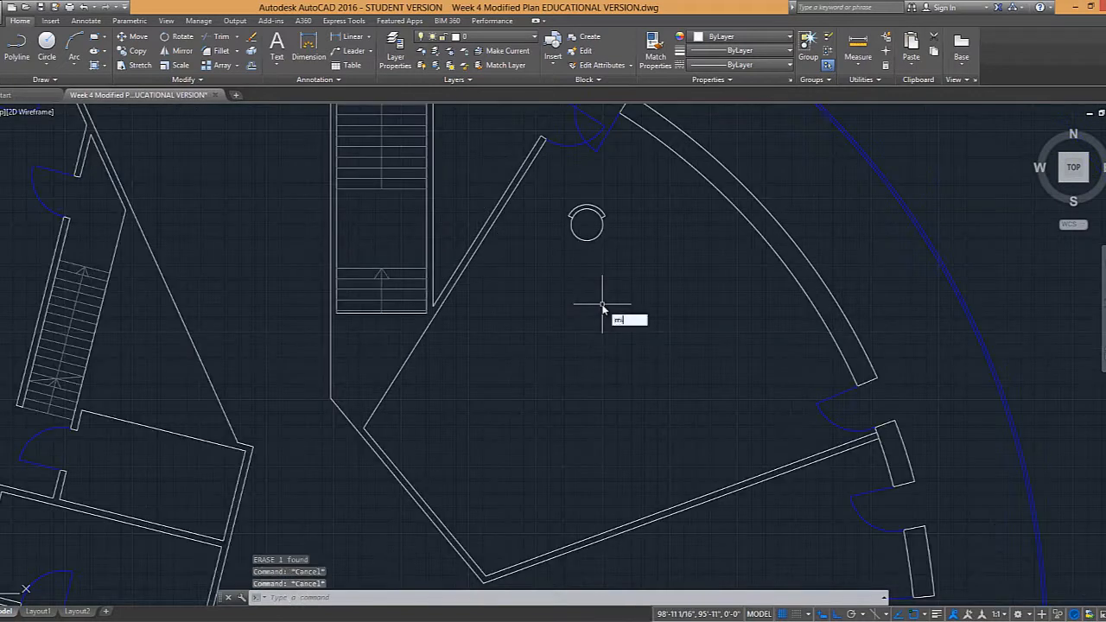
{"action": "type", "text": "i"}
{"action": "key", "text": "Return"}
{"action": "left_click", "coordinate": [631, 257]}
{"action": "left_click", "coordinate": [570, 204]}
{"action": "key", "text": "Return"}
{"action": "left_click", "coordinate": [566, 267]}
{"action": "left_click", "coordinate": [628, 272]}
{"action": "key", "text": "Return"}
{"action": "key", "text": "Escape"}
Step: Turn Ortho off and copy the mirrored chair to four spots along the room's lower-left and lower slanted walls
{"action": "type", "text": "co"}
{"action": "key", "text": "Return"}
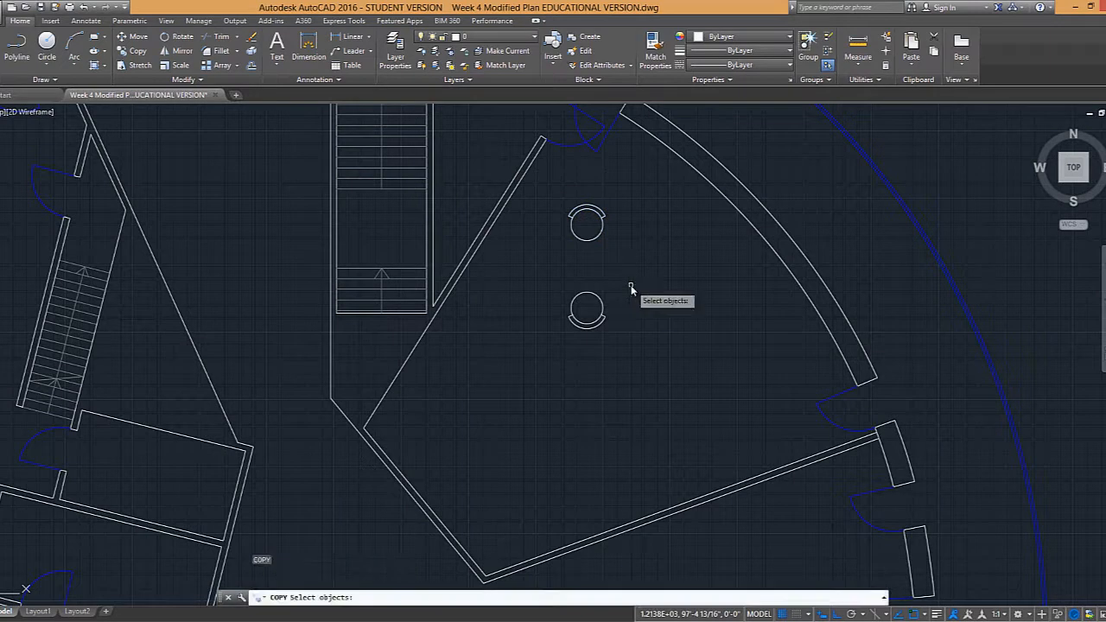
{"action": "left_click", "coordinate": [585, 311]}
{"action": "key", "text": "Return"}
{"action": "left_click", "coordinate": [592, 308]}
{"action": "key", "text": "F8"}
{"action": "left_click", "coordinate": [421, 427]}
{"action": "left_click", "coordinate": [462, 484]}
{"action": "left_click", "coordinate": [597, 505]}
{"action": "key", "text": "Escape"}
Step: Rotate the rightmost of the four copied chairs about its seat centre so its backrest faces the lower slanted wall
{"action": "middle_click_drag", "start_coordinate": [652, 449], "coordinate": [644, 344]}
{"action": "key", "text": "Escape"}
{"action": "key", "text": "Escape"}
{"action": "type", "text": "or"}
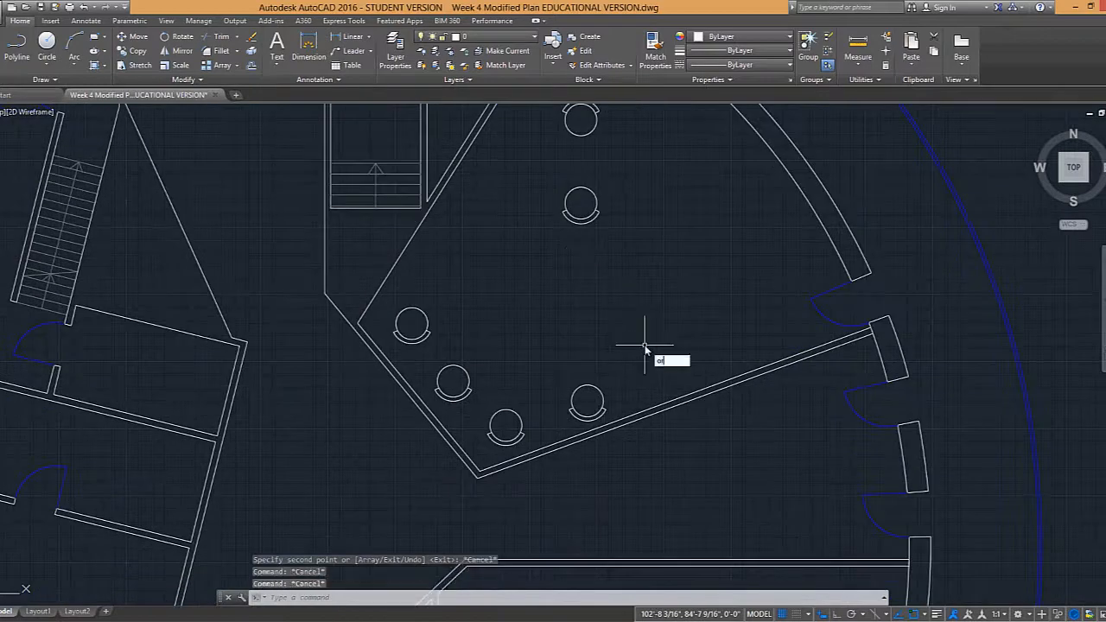
{"action": "key", "text": "Escape"}
{"action": "scroll", "coordinate": [605, 425], "scroll_direction": "up", "scroll_amount": 2}
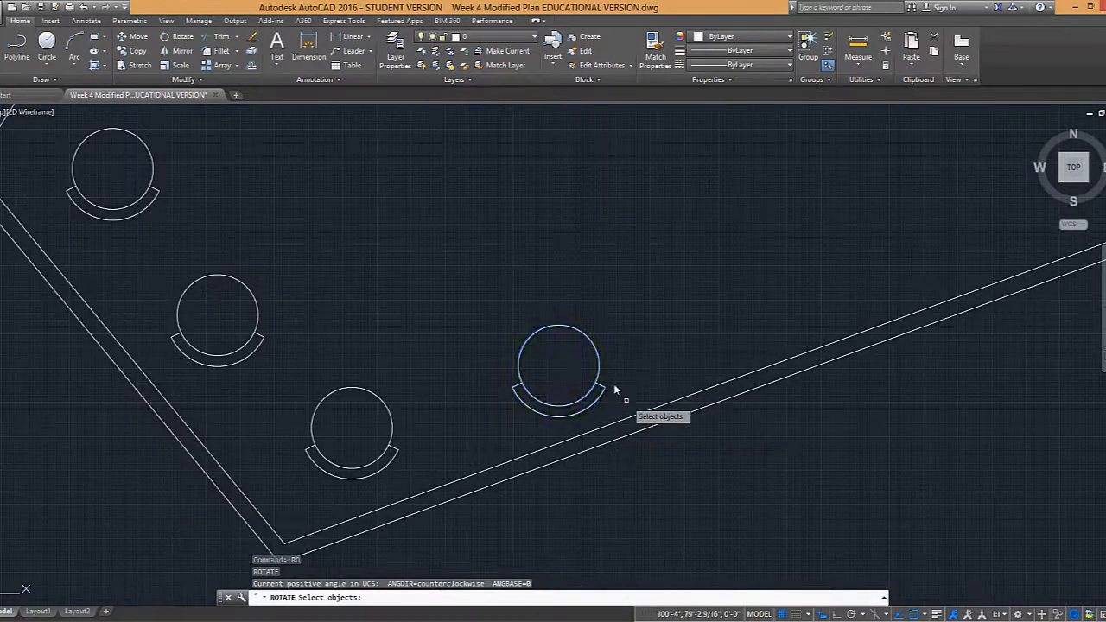
{"action": "left_click", "coordinate": [627, 400]}
{"action": "left_click", "coordinate": [578, 373]}
{"action": "key", "text": "Return"}
{"action": "left_click", "coordinate": [558, 362]}
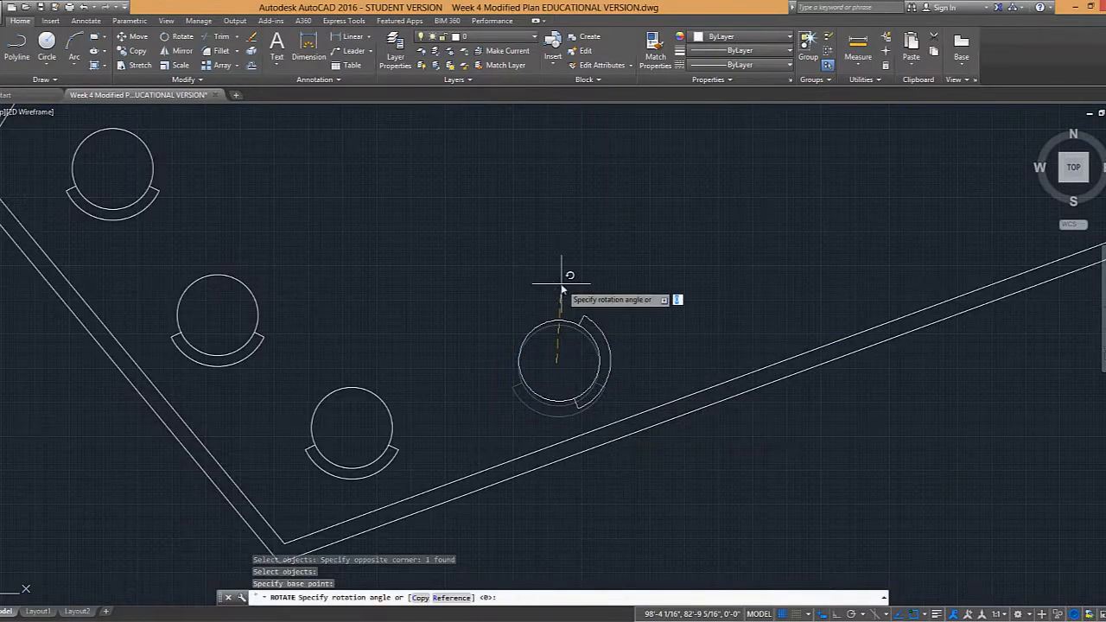
{"action": "left_click", "coordinate": [678, 294]}
{"action": "key", "text": "Return"}
{"action": "left_click", "coordinate": [424, 467]}
{"action": "left_click", "coordinate": [359, 416]}
{"action": "key", "text": "Return"}
{"action": "key", "text": "Escape"}
Step: Rotate the second chair along the lower-left wall by about 312° so its backrest faces that wall
{"action": "key", "text": "Return"}
{"action": "left_click", "coordinate": [300, 362]}
{"action": "left_click", "coordinate": [217, 308]}
{"action": "key", "text": "Return"}
{"action": "left_click", "coordinate": [222, 295]}
{"action": "left_click", "coordinate": [291, 371]}
Step: Rotate the uppermost chair along the lower-left wall so its backrest turns towards the wall
{"action": "middle_click_drag", "start_coordinate": [276, 258], "coordinate": [404, 339]}
{"action": "key", "text": "Return"}
{"action": "left_click", "coordinate": [262, 257]}
{"action": "left_click", "coordinate": [234, 235]}
{"action": "key", "text": "Return"}
{"action": "left_click", "coordinate": [334, 221]}
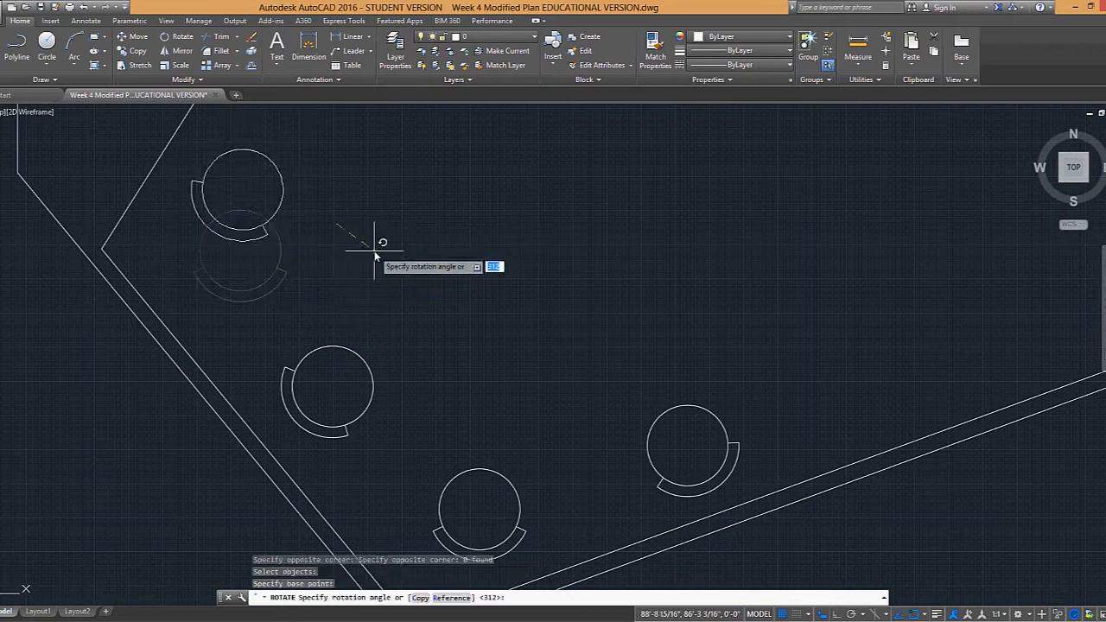
{"action": "left_click", "coordinate": [375, 251]}
{"action": "key", "text": "Escape"}
Step: Move the uppermost chair of the lower group down and left, closer to the wall corner
{"action": "scroll", "coordinate": [368, 256], "scroll_direction": "down", "scroll_amount": 1}
{"action": "type", "text": "m"}
{"action": "key", "text": "Return"}
{"action": "left_click", "coordinate": [332, 242]}
{"action": "left_click", "coordinate": [299, 227]}
{"action": "key", "text": "Return"}
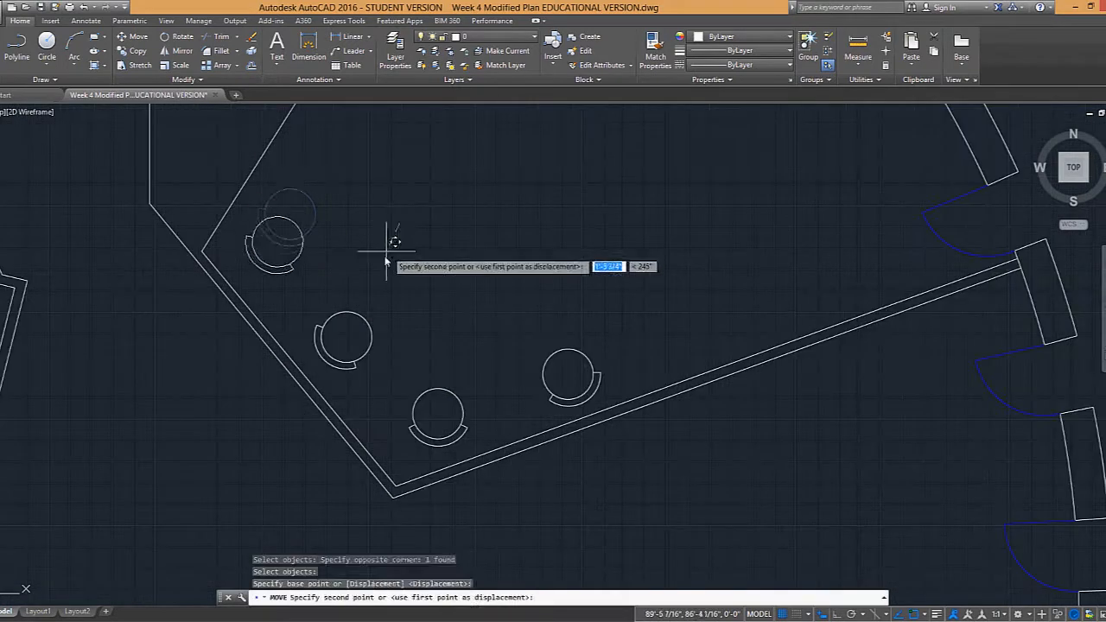
{"action": "left_click", "coordinate": [383, 244]}
{"action": "scroll", "coordinate": [406, 320], "scroll_direction": "down", "scroll_amount": 4}
{"action": "key", "text": "Escape"}
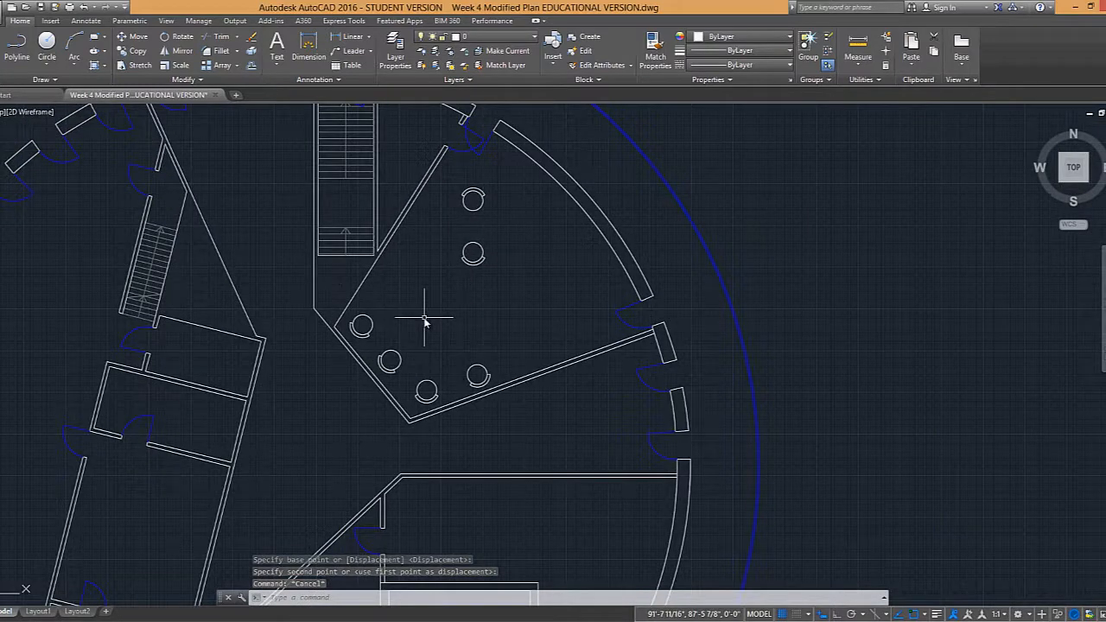
Step: Copy the rightmost lower chair to two more spots up along the lower slanted wall
{"action": "type", "text": "co"}
{"action": "key", "text": "Return"}
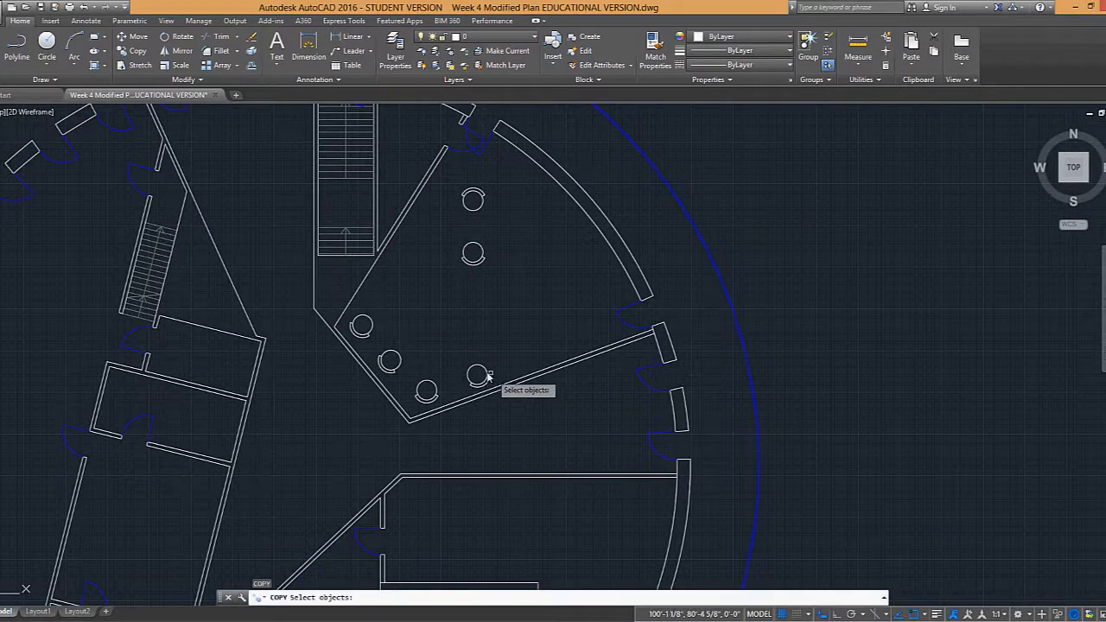
{"action": "left_click", "coordinate": [486, 381]}
{"action": "key", "text": "Return"}
{"action": "left_click", "coordinate": [510, 334]}
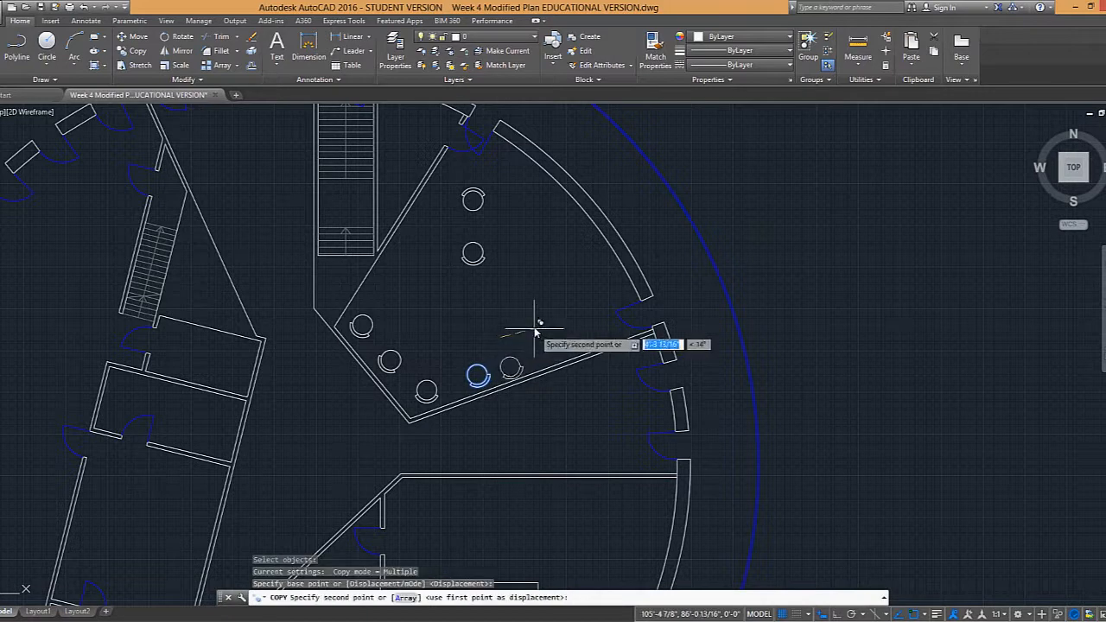
{"action": "left_click", "coordinate": [577, 304]}
{"action": "key", "text": "Escape"}
Step: Explode the topmost chair block into separate objects and select its pieces to inspect them
{"action": "middle_click_drag", "start_coordinate": [491, 253], "coordinate": [487, 277]}
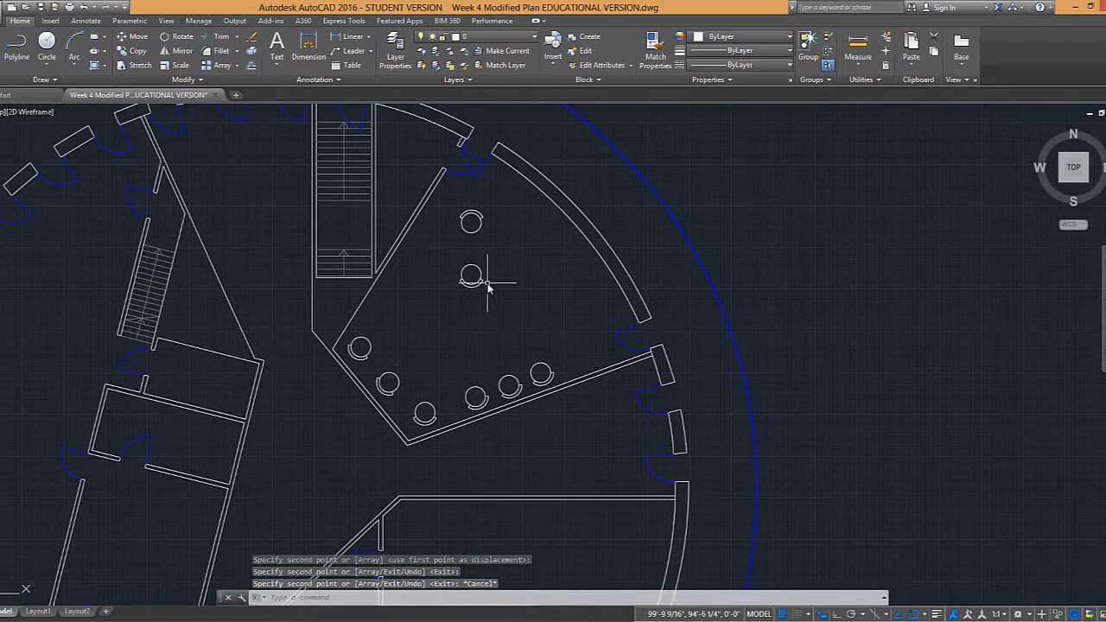
{"action": "left_click", "coordinate": [471, 218]}
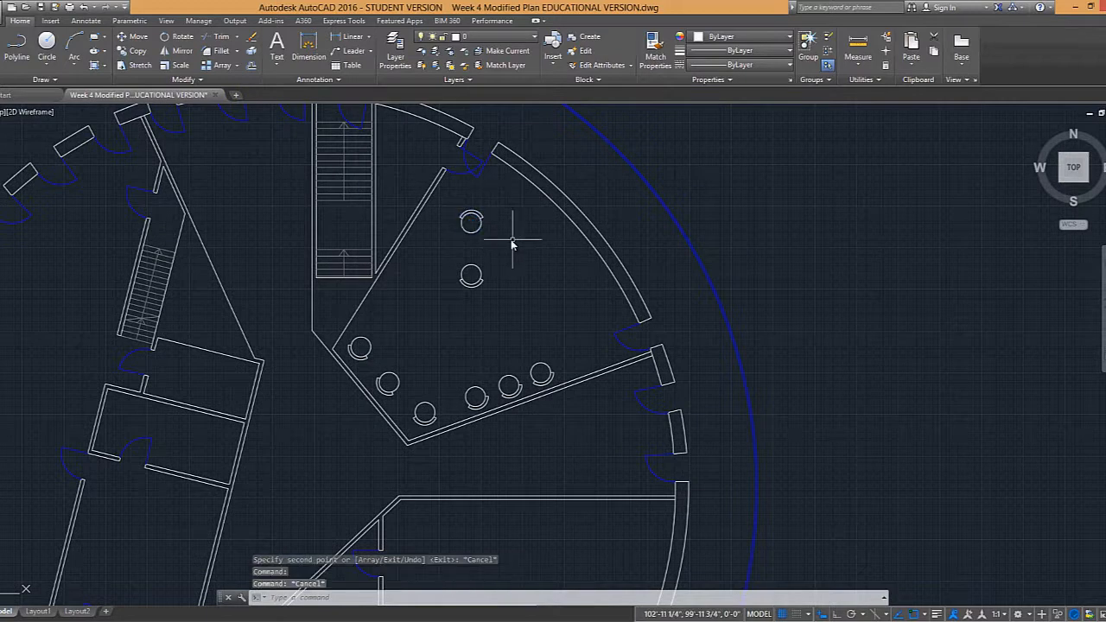
{"action": "scroll", "coordinate": [493, 230], "scroll_direction": "up", "scroll_amount": 2}
{"action": "type", "text": "e"}
{"action": "key", "text": "Return"}
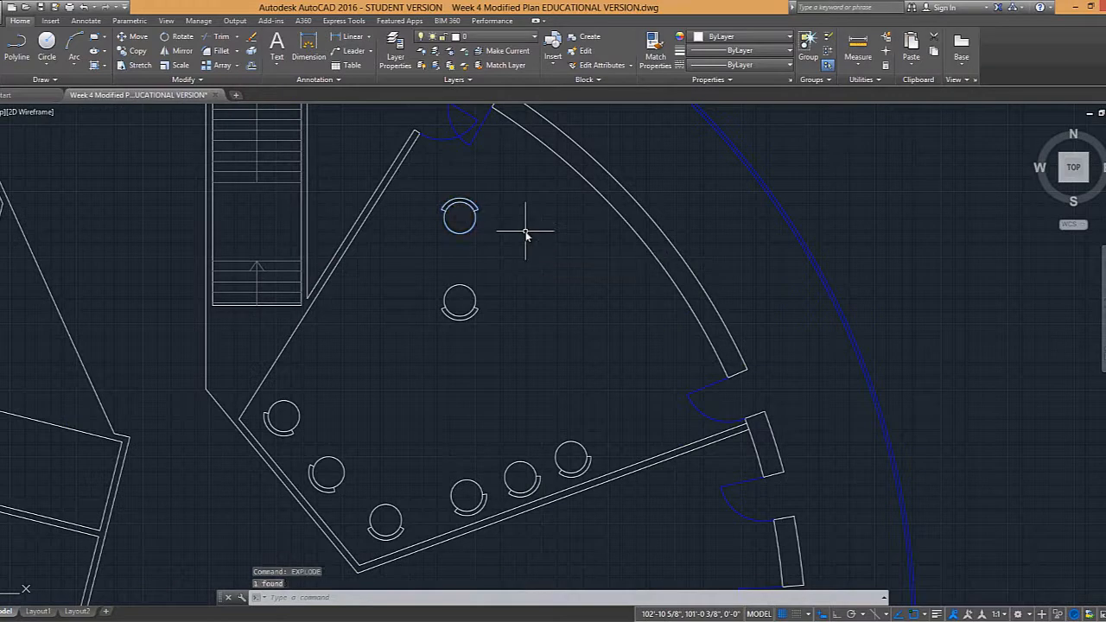
{"action": "left_click", "coordinate": [536, 285]}
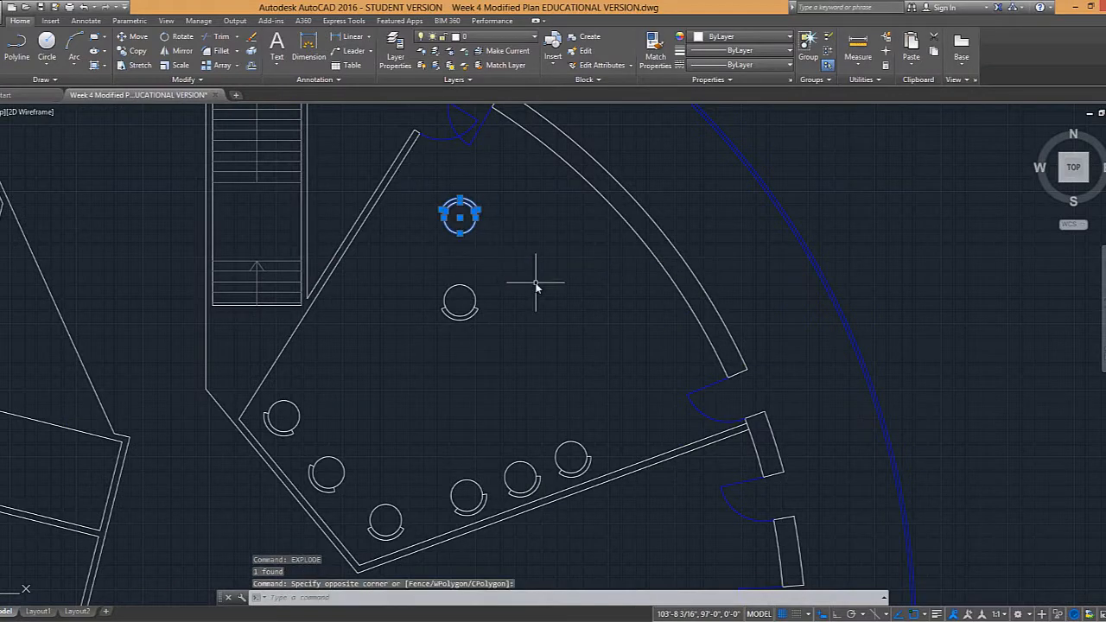
{"action": "key", "text": "Escape"}
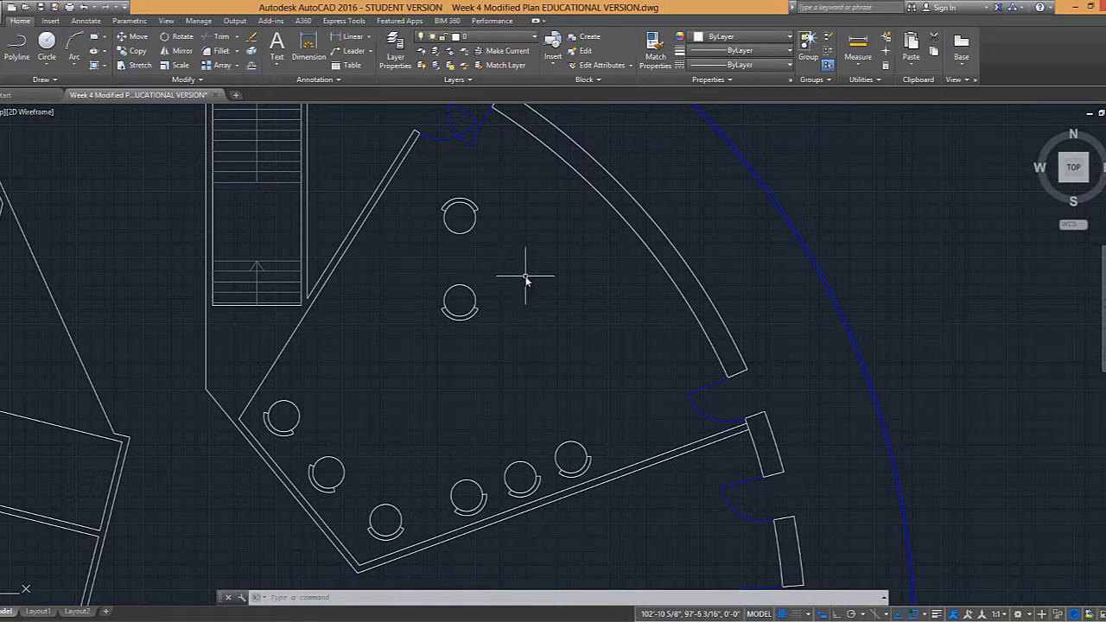
{"action": "scroll", "coordinate": [525, 277], "scroll_direction": "down", "scroll_amount": 2}
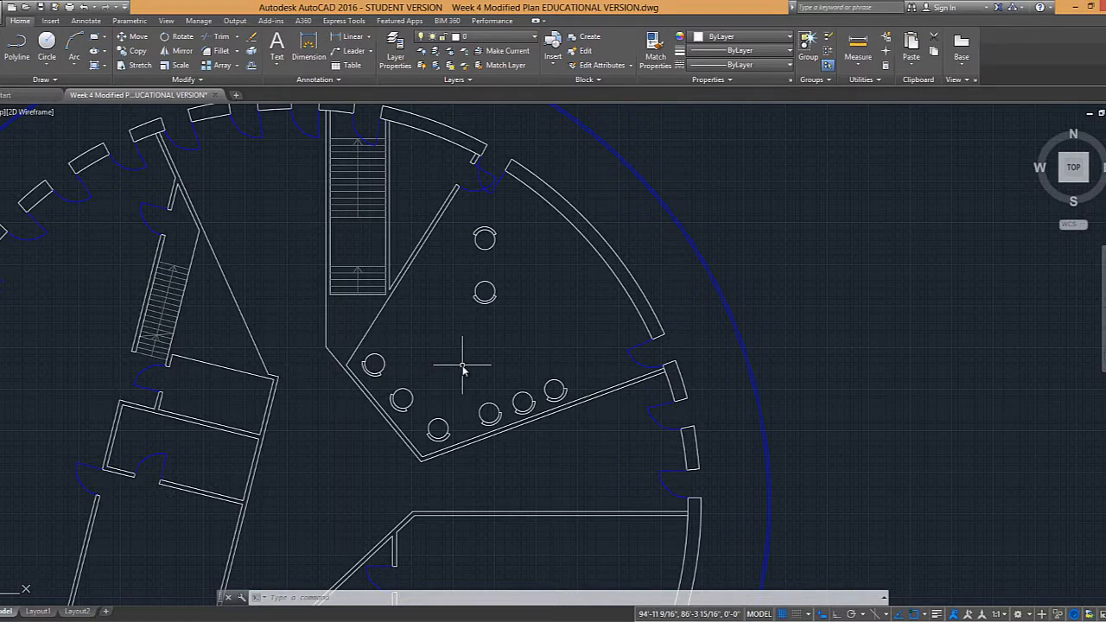
{"action": "type", "text": "insert"}
{"action": "key", "text": "Return"}
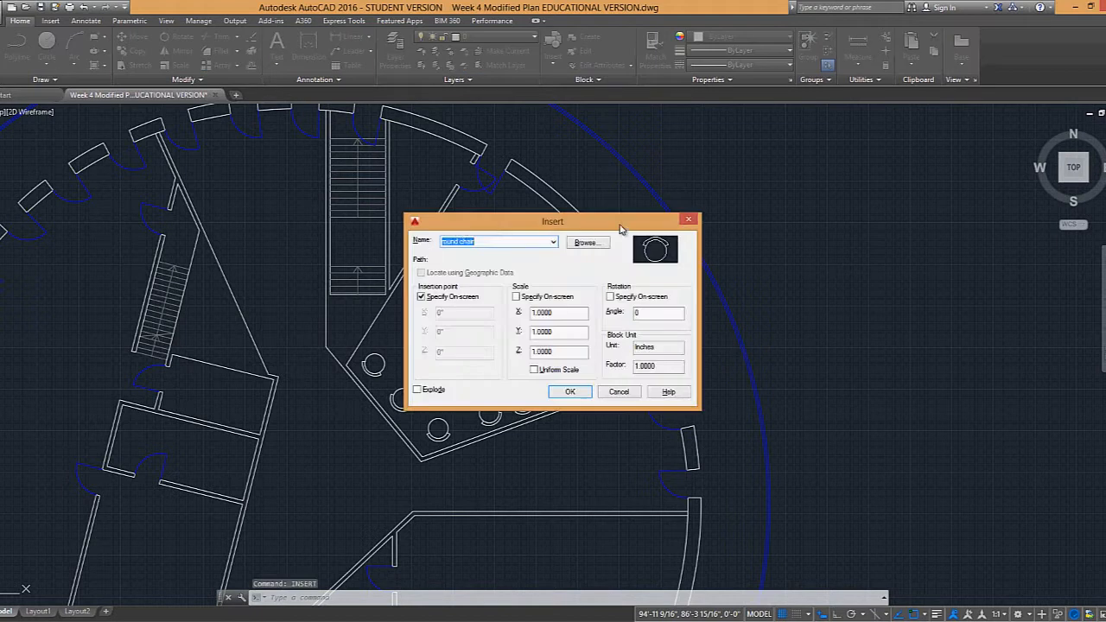
{"action": "left_click_drag", "start_coordinate": [602, 225], "coordinate": [678, 211]}
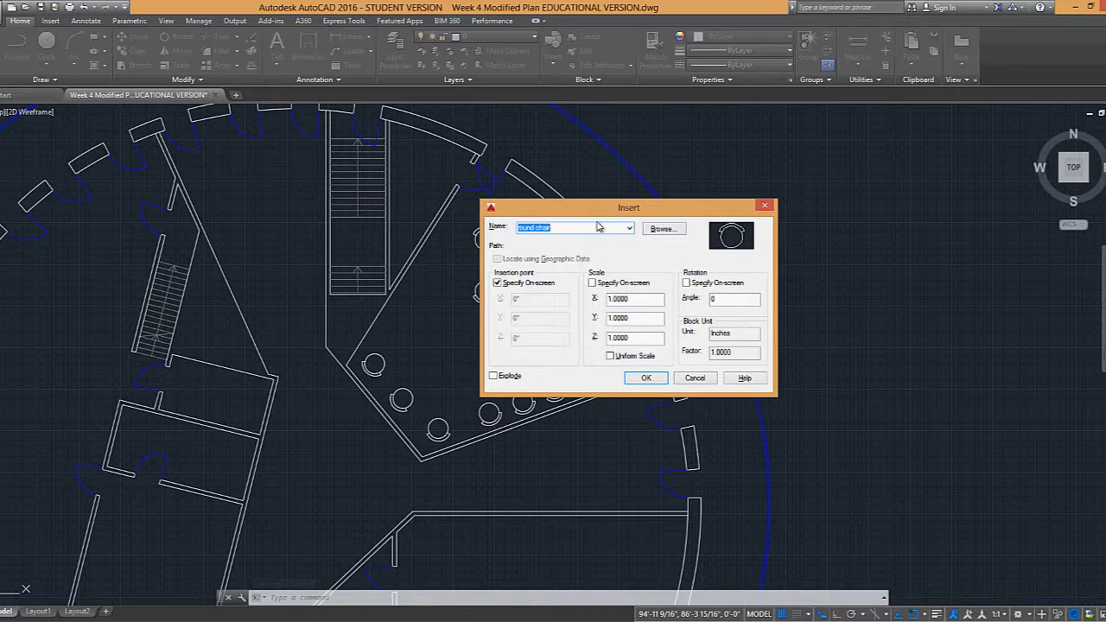
{"action": "left_click", "coordinate": [695, 378]}
{"action": "left_click", "coordinate": [553, 52]}
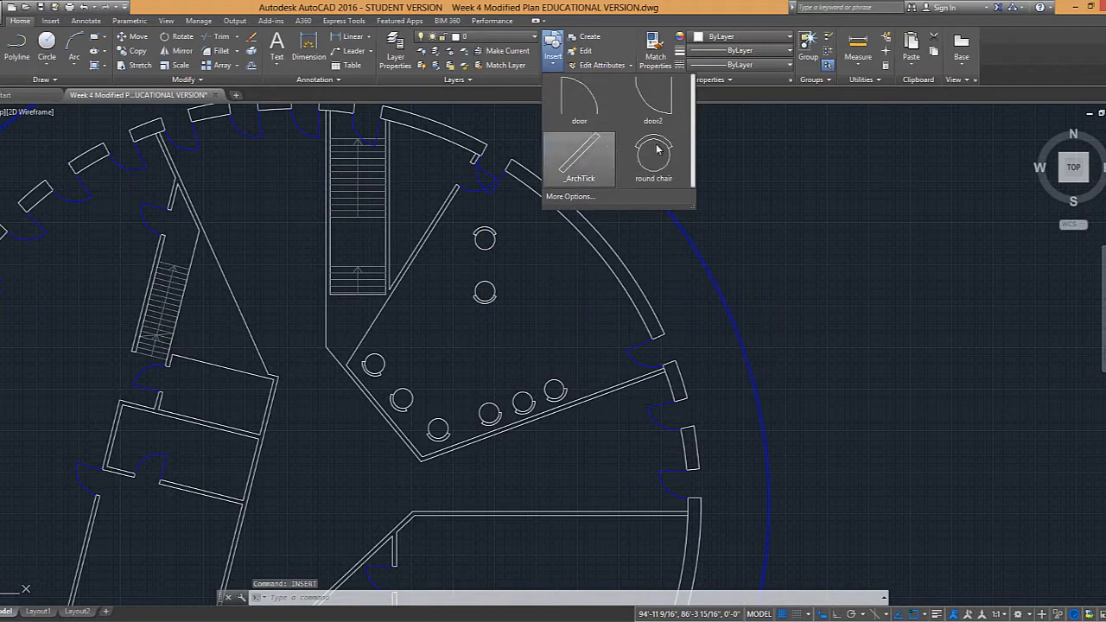
{"action": "left_click", "coordinate": [639, 155]}
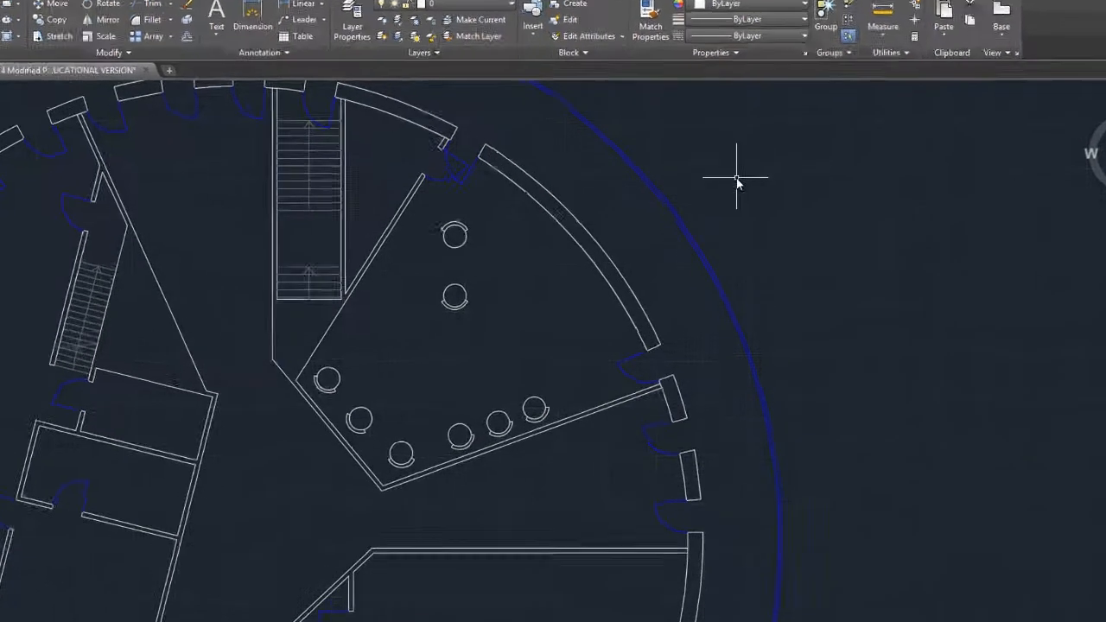
Step: Insert the "round chair" block at scale 1 and angle 0 to the right of the two upper chairs
{"action": "type", "text": "ins"}
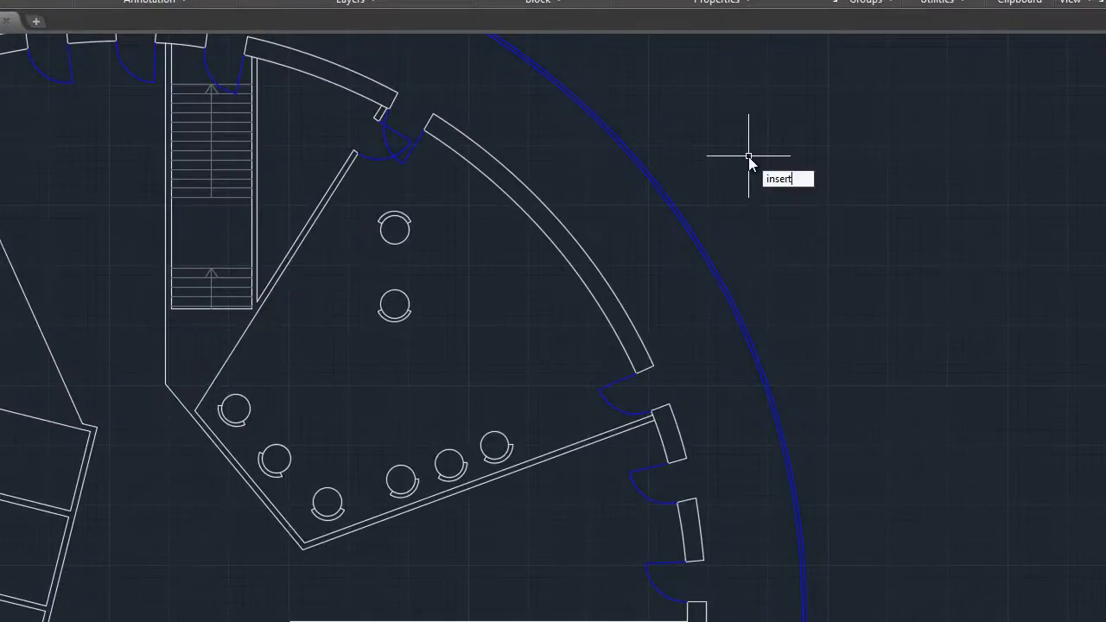
{"action": "type", "text": "ert"}
{"action": "key", "text": "Return"}
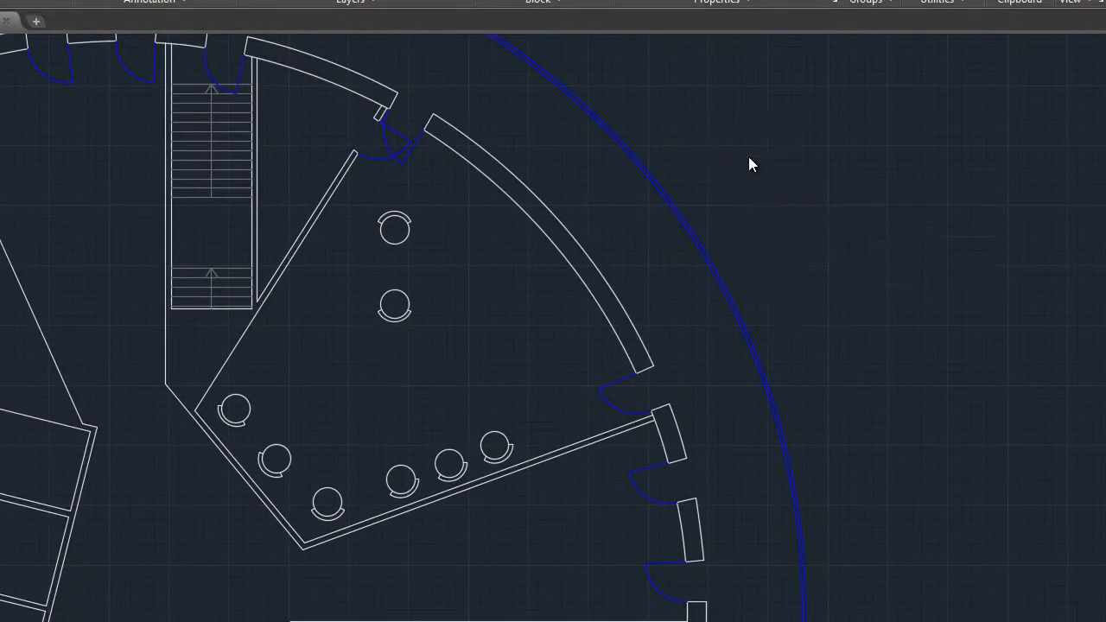
{"action": "left_click", "coordinate": [496, 228]}
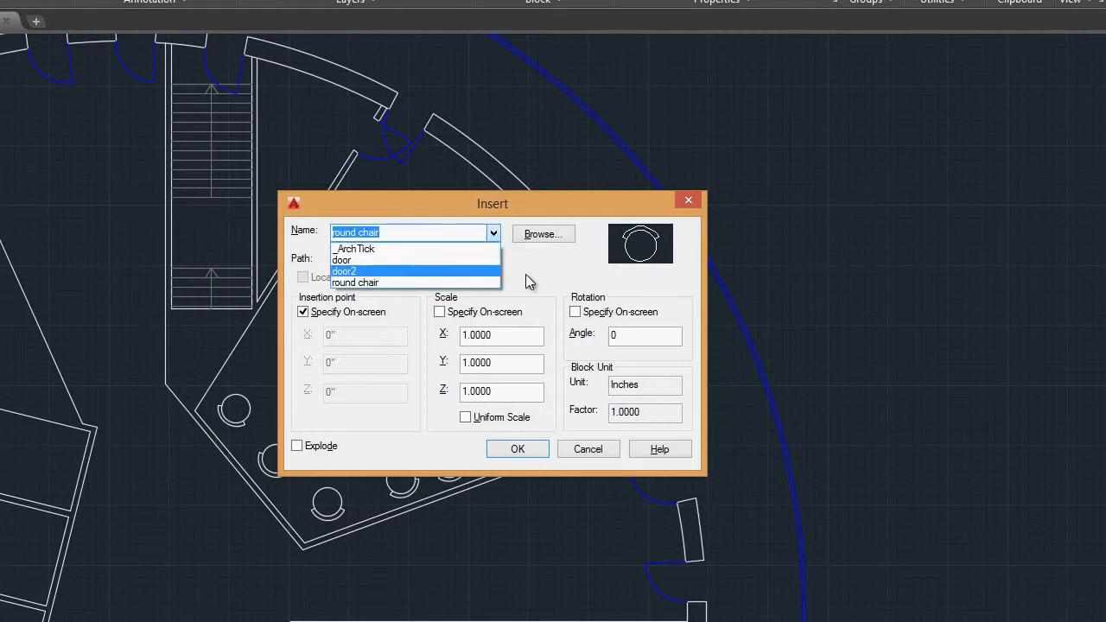
{"action": "left_click", "coordinate": [383, 284]}
{"action": "left_click_drag", "start_coordinate": [435, 204], "coordinate": [641, 152]}
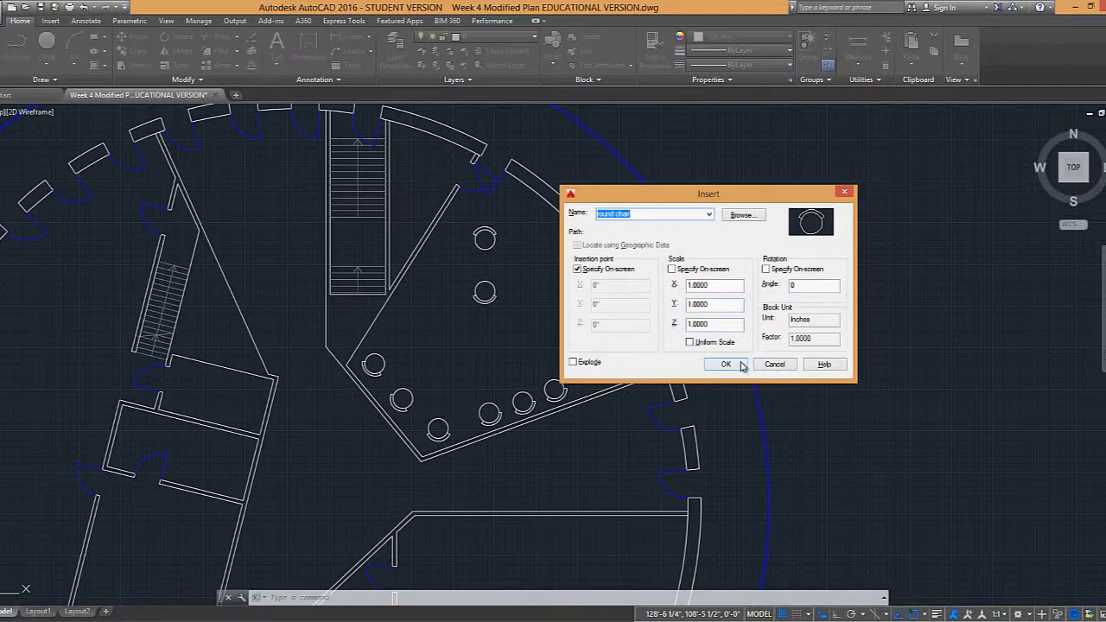
{"action": "left_click", "coordinate": [743, 366]}
{"action": "left_click", "coordinate": [559, 278]}
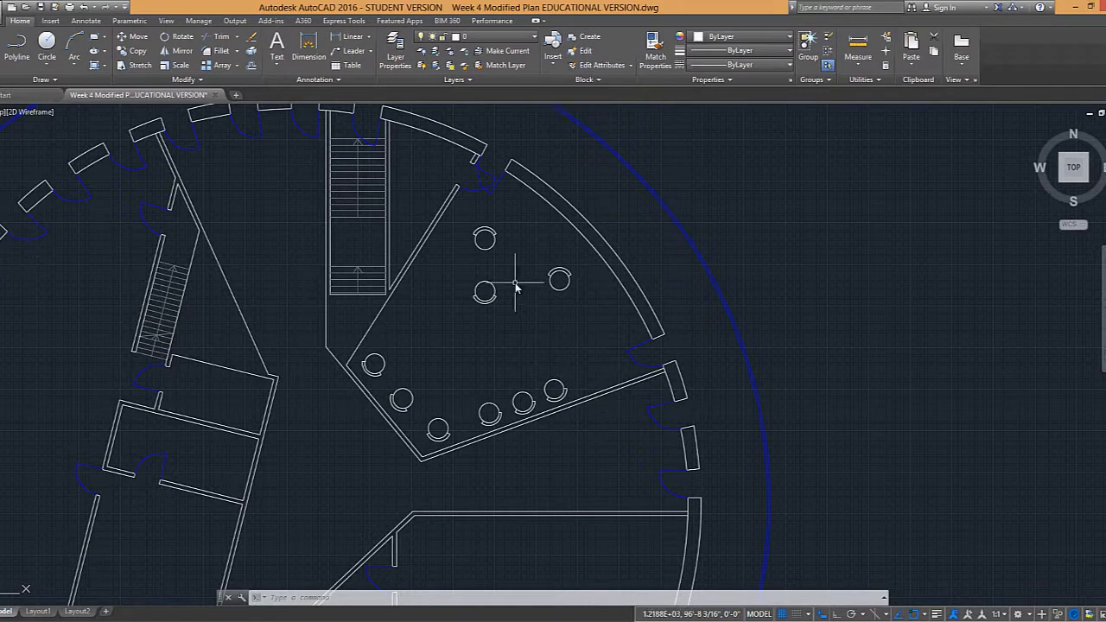
Step: Open the "round chair" block definition in the Block Editor and move the authoring palette clear of the drawing's edge
{"action": "type", "text": "d"}
{"action": "key", "text": "Escape"}
{"action": "key", "text": "Escape"}
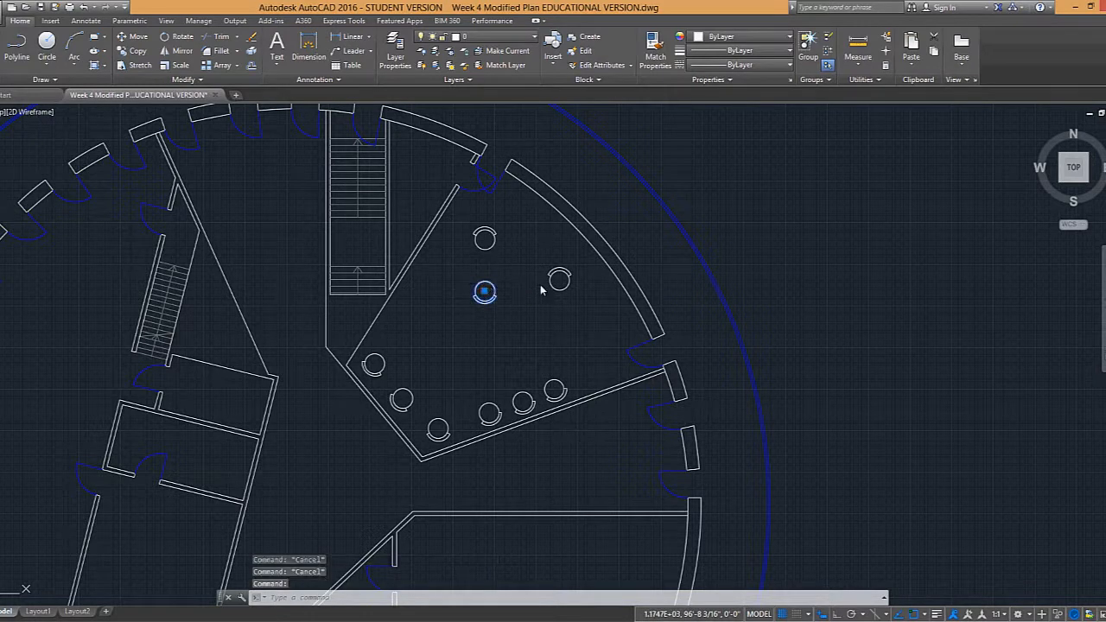
{"action": "double_click", "coordinate": [486, 290]}
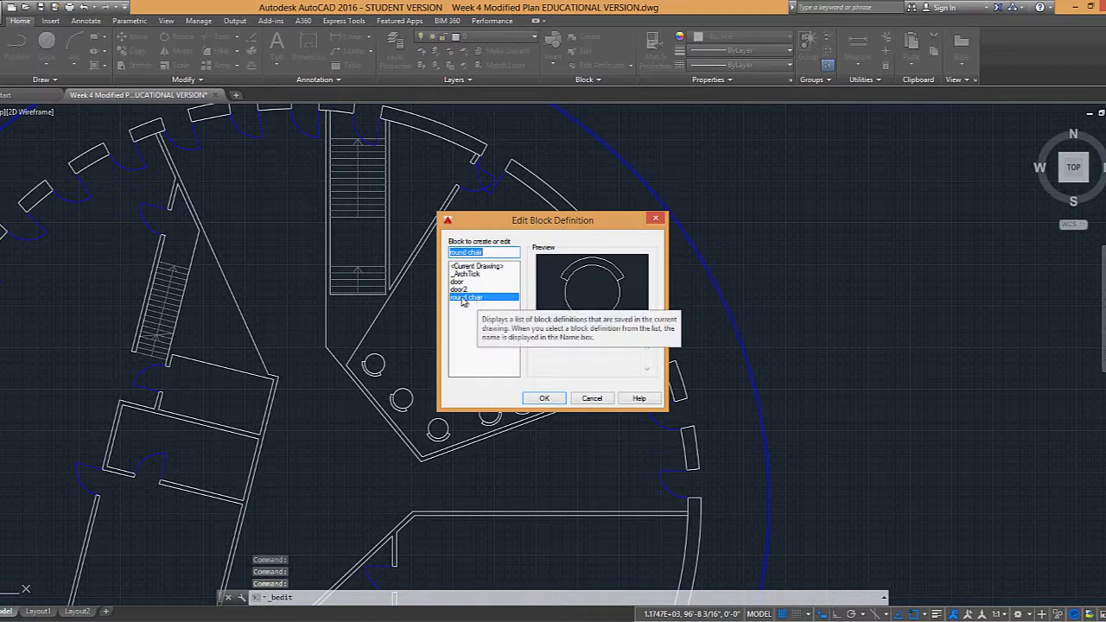
{"action": "left_click", "coordinate": [549, 400]}
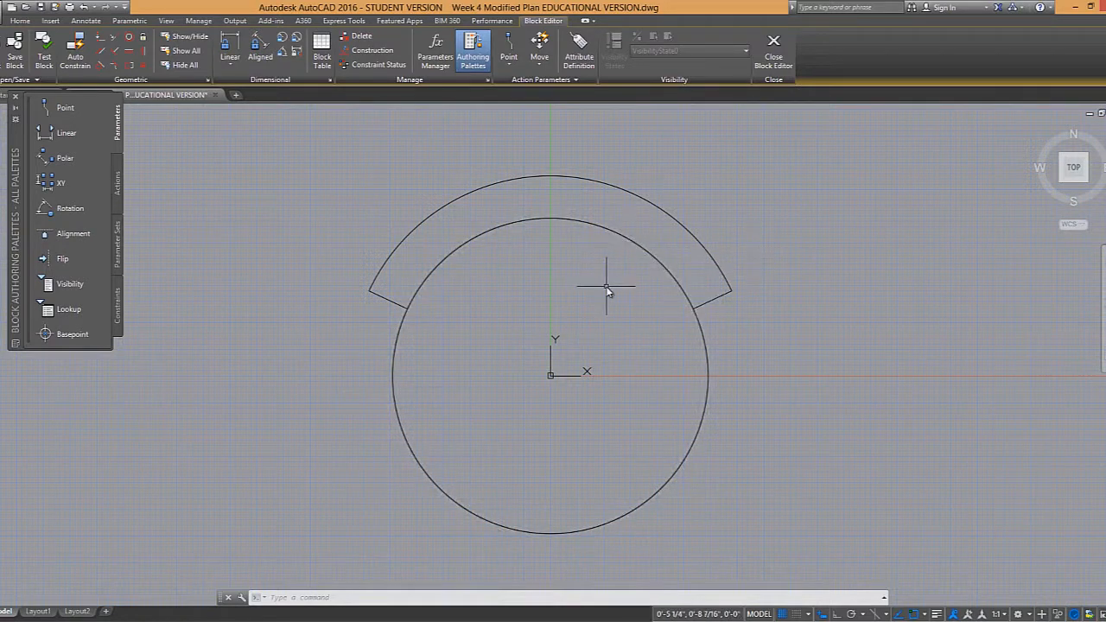
{"action": "scroll", "coordinate": [606, 287], "scroll_direction": "down", "scroll_amount": 4}
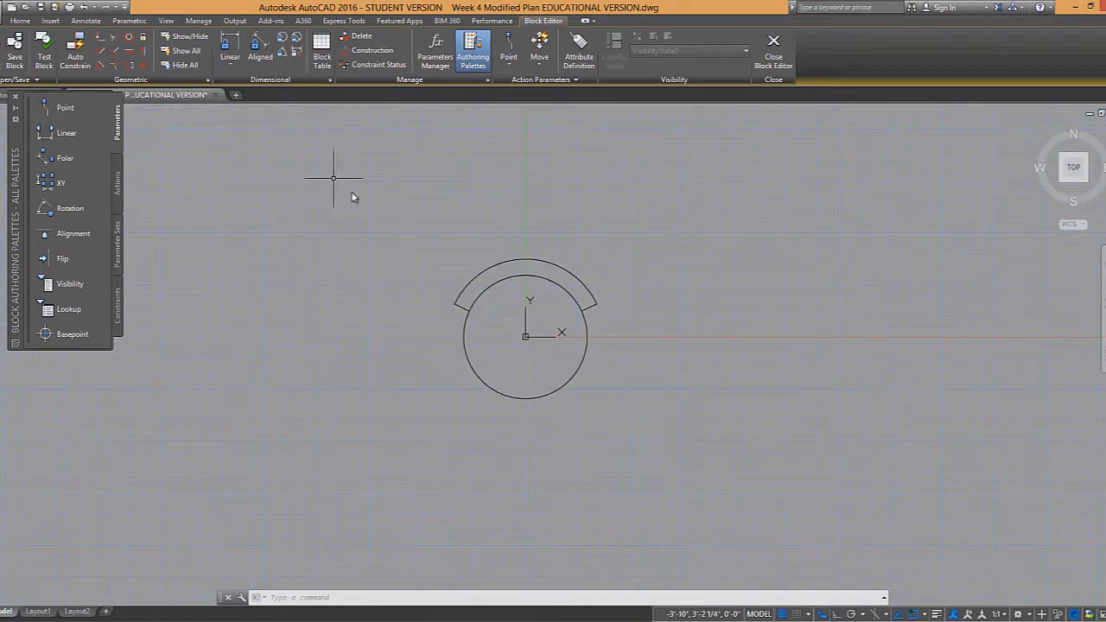
{"action": "left_click_drag", "start_coordinate": [17, 146], "coordinate": [40, 202]}
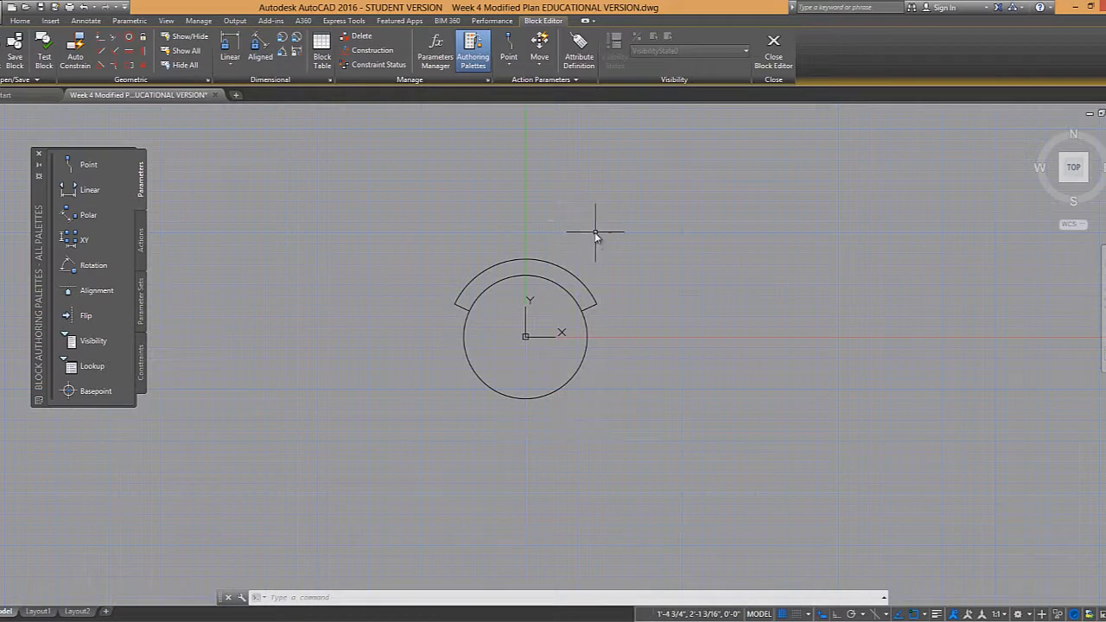
Step: Draw three small circles of 13/16" radius inside the chair's seat circle
{"action": "scroll", "coordinate": [556, 288], "scroll_direction": "up", "scroll_amount": 2}
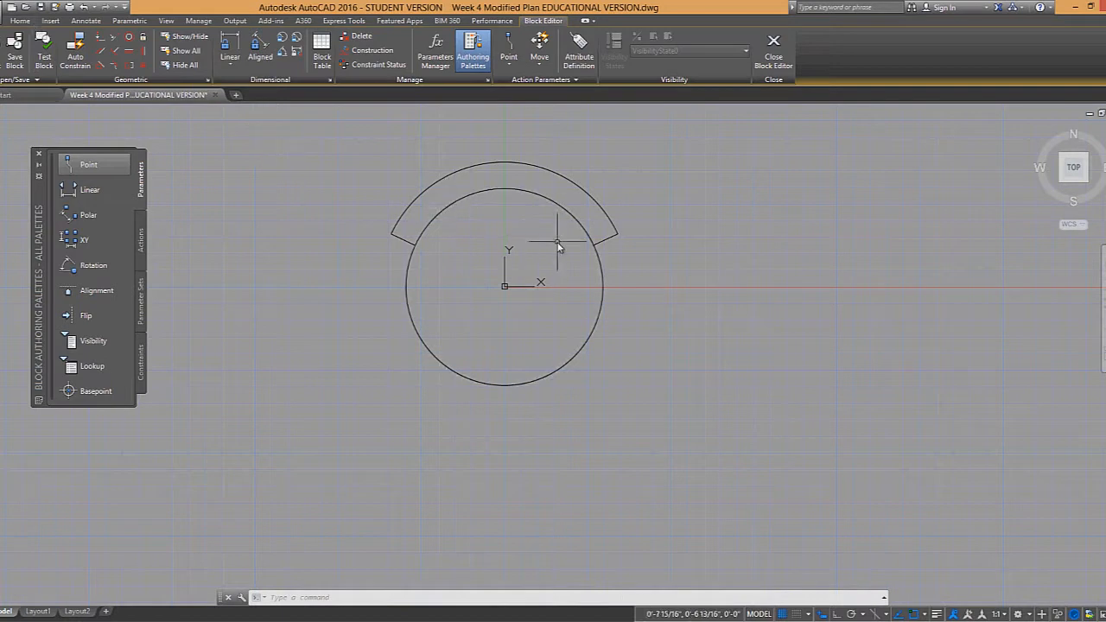
{"action": "left_click", "coordinate": [18, 22]}
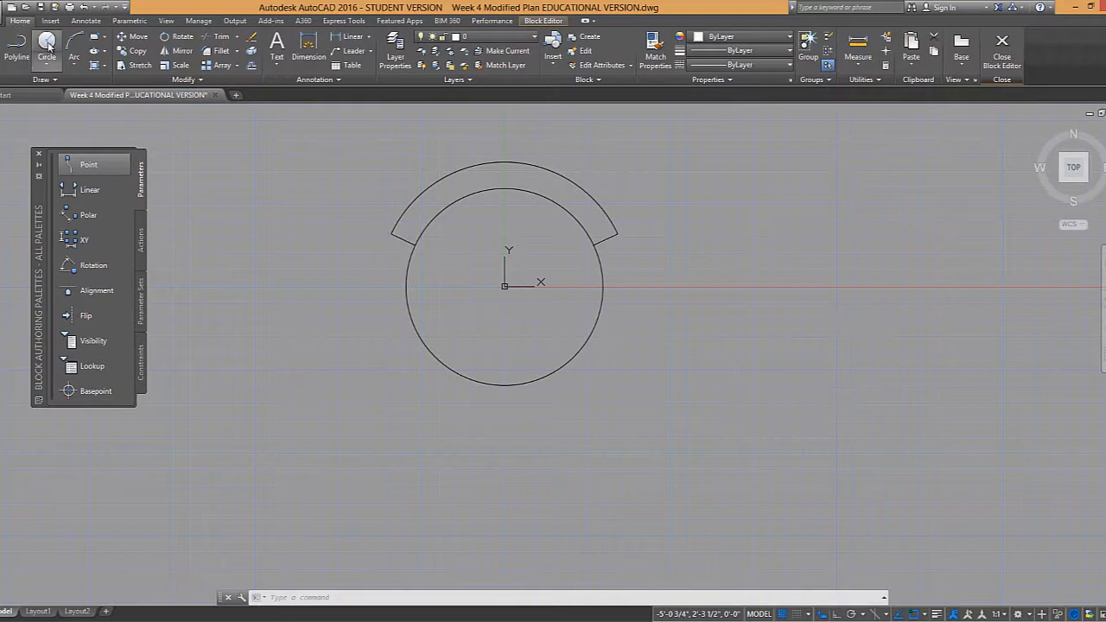
{"action": "left_click", "coordinate": [46, 43]}
{"action": "scroll", "coordinate": [484, 261], "scroll_direction": "up", "scroll_amount": 2}
{"action": "left_click", "coordinate": [470, 256]}
{"action": "key", "text": "Return"}
{"action": "key", "text": "Return"}
{"action": "left_click", "coordinate": [599, 270]}
{"action": "key", "text": "Return"}
{"action": "key", "text": "Return"}
{"action": "left_click", "coordinate": [500, 374]}
{"action": "key", "text": "Return"}
{"action": "left_click", "coordinate": [554, 318]}
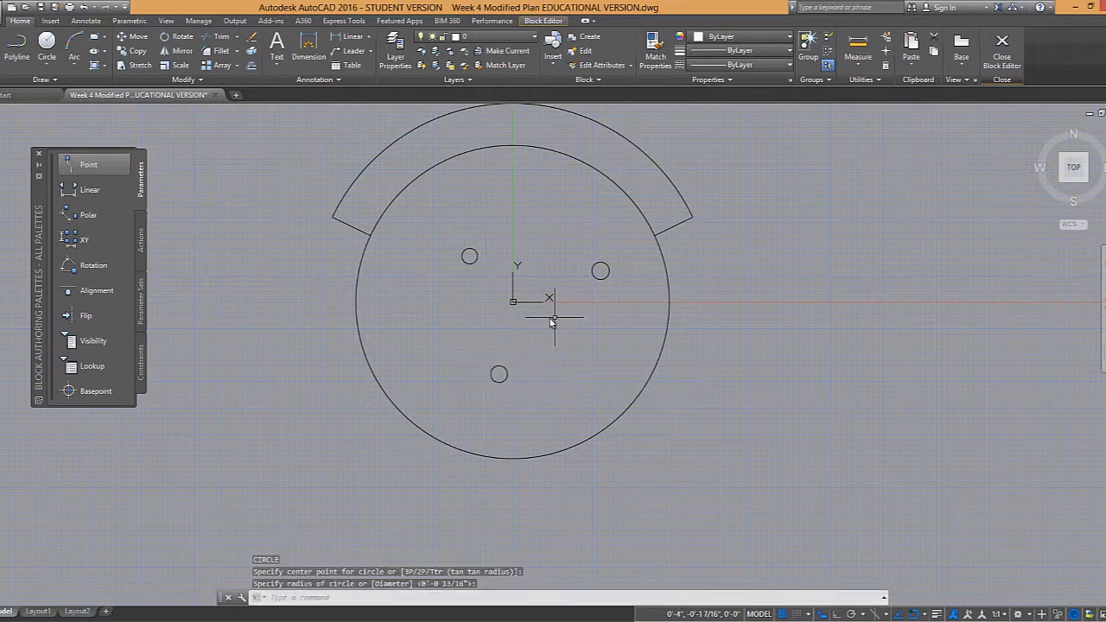
Step: Draw two diagonal lines crossing through the upper-left small circle, extending past its edge on both sides
{"action": "key", "text": "Return"}
{"action": "scroll", "coordinate": [458, 259], "scroll_direction": "up", "scroll_amount": 3}
{"action": "left_click", "coordinate": [437, 192]}
{"action": "left_click", "coordinate": [569, 306]}
{"action": "key", "text": "Escape"}
{"action": "key", "text": "Return"}
{"action": "left_click", "coordinate": [584, 174]}
{"action": "left_click", "coordinate": [451, 299]}
{"action": "key", "text": "Escape"}
Step: Draw two diagonal lines crossing through the upper-right small circle, extending past its edge on both sides
{"action": "scroll", "coordinate": [563, 312], "scroll_direction": "down", "scroll_amount": 5}
{"action": "middle_click_drag", "start_coordinate": [605, 301], "coordinate": [334, 256]}
{"action": "key", "text": "Return"}
{"action": "left_click", "coordinate": [444, 239]}
{"action": "left_click", "coordinate": [505, 298]}
{"action": "key", "text": "Escape"}
{"action": "key", "text": "Return"}
{"action": "left_click", "coordinate": [504, 228]}
{"action": "left_click", "coordinate": [443, 290]}
{"action": "key", "text": "Escape"}
Step: Draw two diagonal lines crossing through the lowest small circle, extending past its edge on both sides
{"action": "middle_click_drag", "start_coordinate": [389, 333], "coordinate": [451, 260]}
{"action": "key", "text": "Return"}
{"action": "left_click", "coordinate": [340, 319]}
{"action": "left_click", "coordinate": [416, 385]}
{"action": "key", "text": "Escape"}
{"action": "key", "text": "Return"}
{"action": "left_click", "coordinate": [412, 326]}
{"action": "left_click", "coordinate": [347, 375]}
{"action": "key", "text": "Escape"}
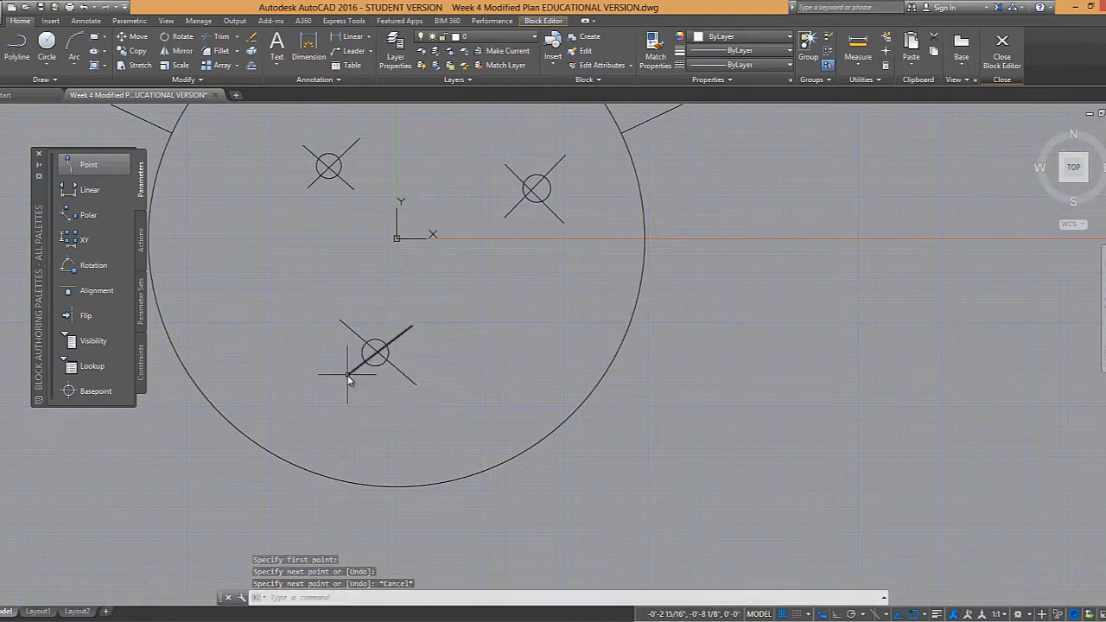
Step: Trim away the parts of the crossing lines inside the lowest small circle, using the circle as cutting edge
{"action": "type", "text": "tr"}
{"action": "key", "text": "Return"}
{"action": "scroll", "coordinate": [356, 355], "scroll_direction": "up", "scroll_amount": 5}
{"action": "left_click", "coordinate": [438, 269]}
{"action": "left_click", "coordinate": [432, 319]}
{"action": "key", "text": "Return"}
{"action": "left_click", "coordinate": [435, 318]}
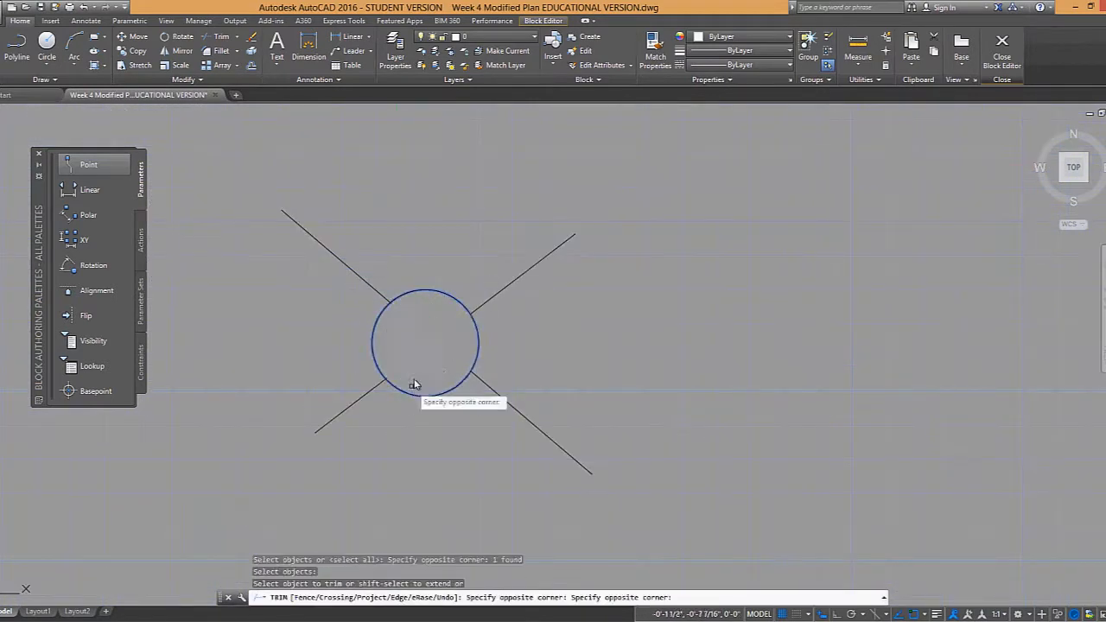
{"action": "left_click", "coordinate": [411, 386]}
{"action": "key", "text": "Escape"}
Step: Trim away the parts of the crossing lines inside the upper-left small circle
{"action": "scroll", "coordinate": [410, 316], "scroll_direction": "down", "scroll_amount": 5}
{"action": "middle_click_drag", "start_coordinate": [398, 267], "coordinate": [419, 470]}
{"action": "scroll", "coordinate": [363, 238], "scroll_direction": "up", "scroll_amount": 6}
{"action": "key", "text": "Return"}
{"action": "left_click", "coordinate": [353, 160]}
{"action": "left_click", "coordinate": [325, 132]}
{"action": "key", "text": "Return"}
{"action": "left_click", "coordinate": [365, 179]}
{"action": "left_click", "coordinate": [360, 265]}
{"action": "key", "text": "Escape"}
Step: Trim away the parts of the crossing lines inside the upper-right small circle
{"action": "scroll", "coordinate": [420, 262], "scroll_direction": "down", "scroll_amount": 3}
{"action": "middle_click_drag", "start_coordinate": [720, 264], "coordinate": [369, 257]}
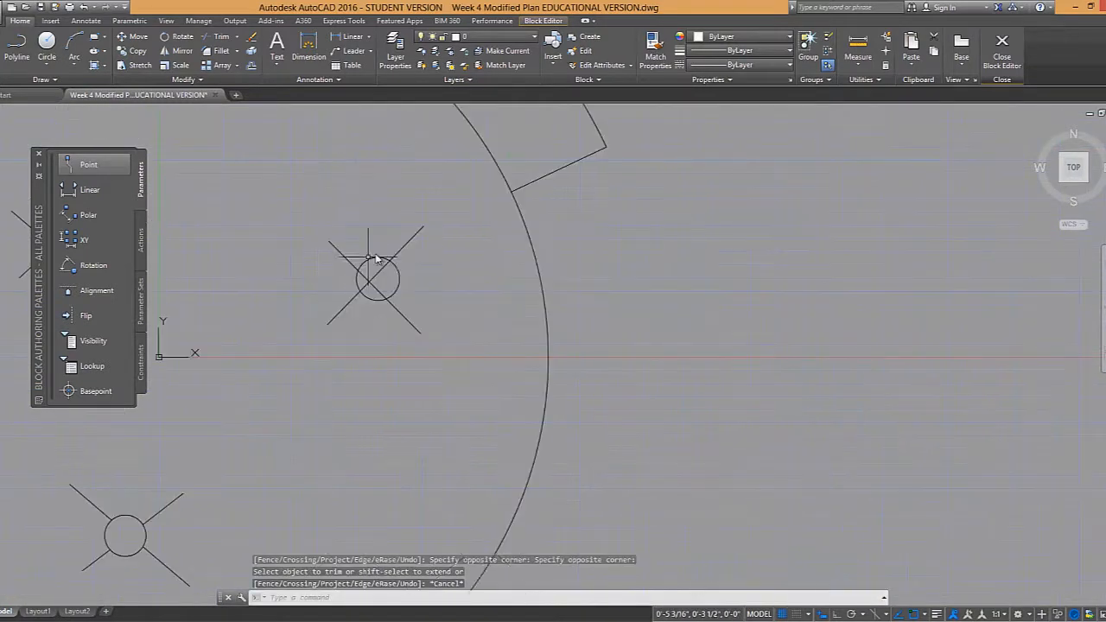
{"action": "key", "text": "Return"}
{"action": "left_click", "coordinate": [377, 258]}
{"action": "key", "text": "Return"}
{"action": "scroll", "coordinate": [376, 295], "scroll_direction": "up", "scroll_amount": 2}
{"action": "left_click", "coordinate": [375, 294]}
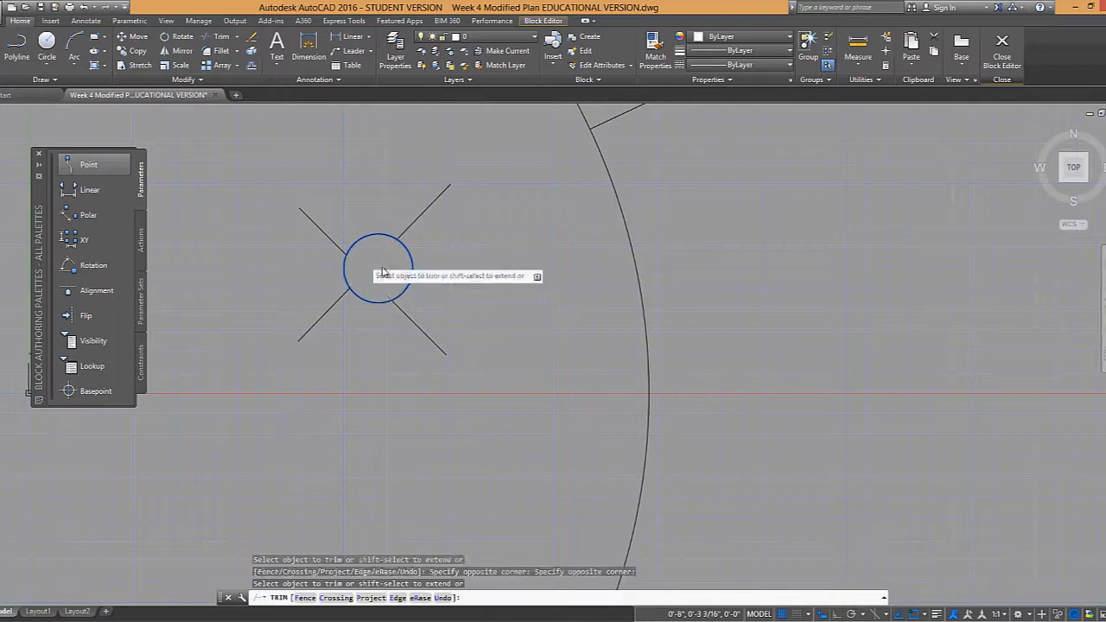
{"action": "left_click", "coordinate": [363, 261]}
{"action": "key", "text": "Escape"}
Step: Offset the backrest's outer arc 1" inward toward the seat
{"action": "scroll", "coordinate": [400, 269], "scroll_direction": "down", "scroll_amount": 2}
{"action": "scroll", "coordinate": [424, 269], "scroll_direction": "down", "scroll_amount": 4}
{"action": "scroll", "coordinate": [380, 242], "scroll_direction": "up", "scroll_amount": 2}
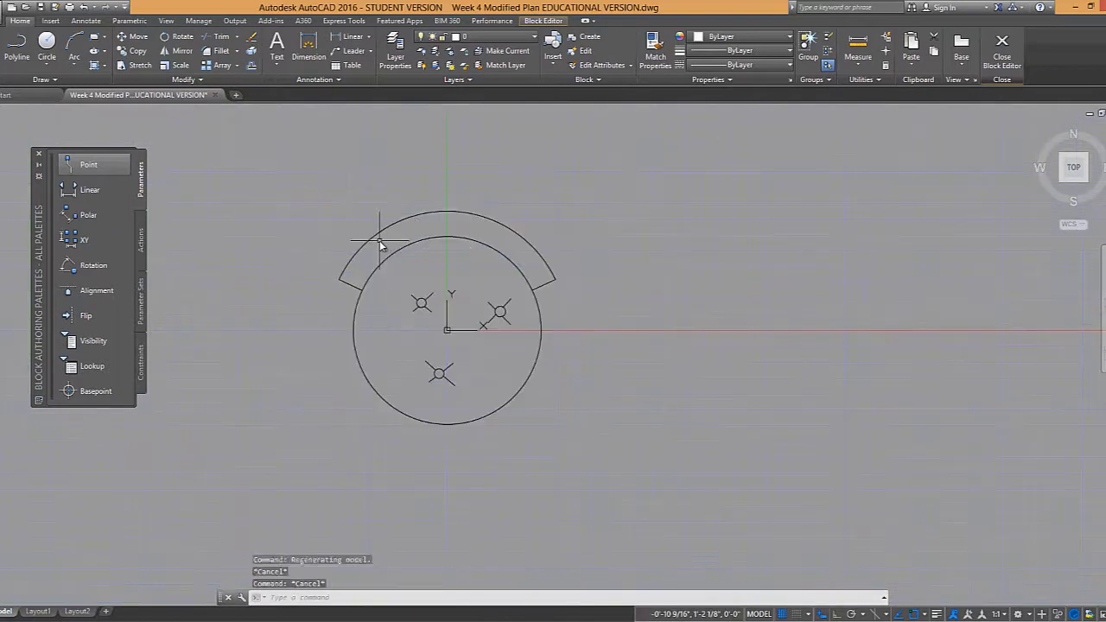
{"action": "type", "text": "o"}
{"action": "key", "text": "Return"}
{"action": "type", "text": "1"}
{"action": "key", "text": "Return"}
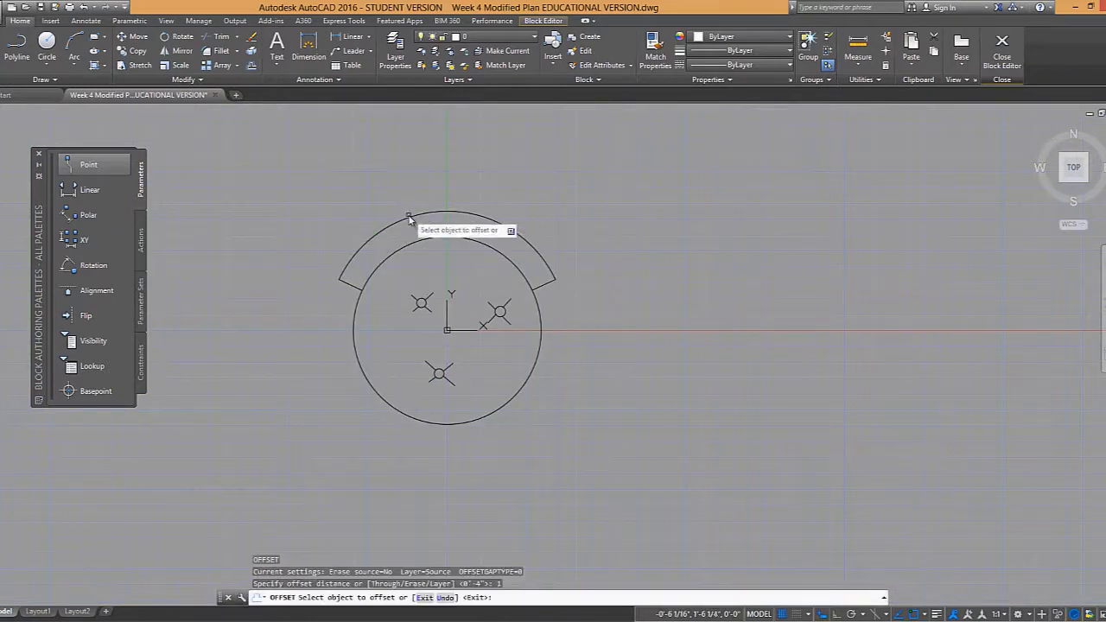
{"action": "left_click", "coordinate": [408, 216]}
{"action": "left_click", "coordinate": [376, 277]}
Step: Offset the short end lines on both sides of the backrest 1" inward
{"action": "scroll", "coordinate": [371, 294], "scroll_direction": "up", "scroll_amount": 2}
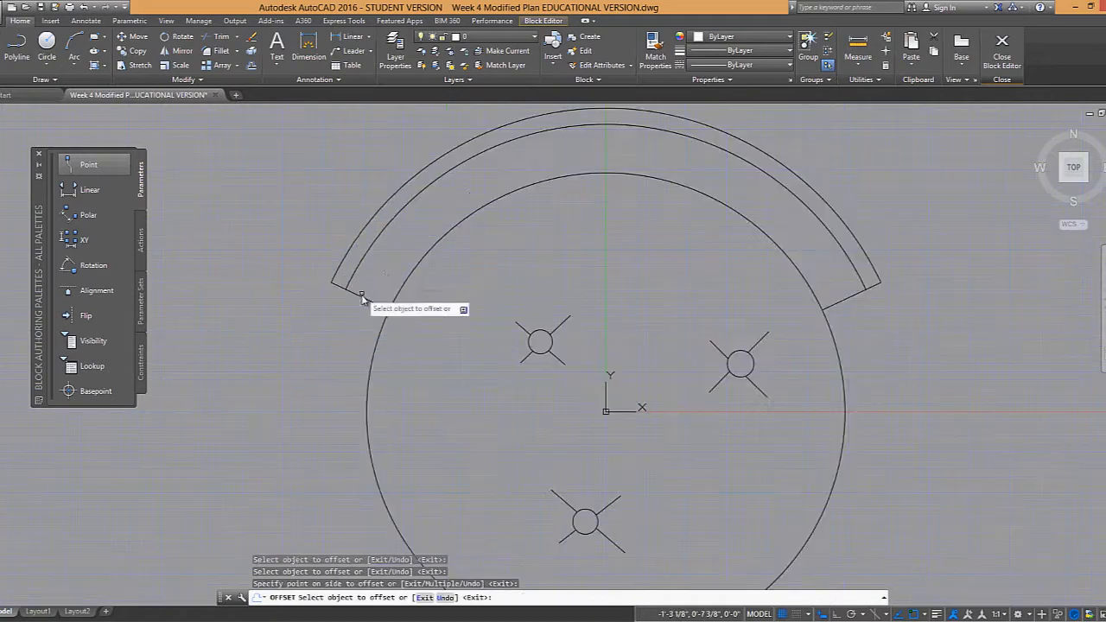
{"action": "left_click", "coordinate": [391, 272]}
{"action": "middle_click_drag", "start_coordinate": [568, 278], "coordinate": [429, 270]}
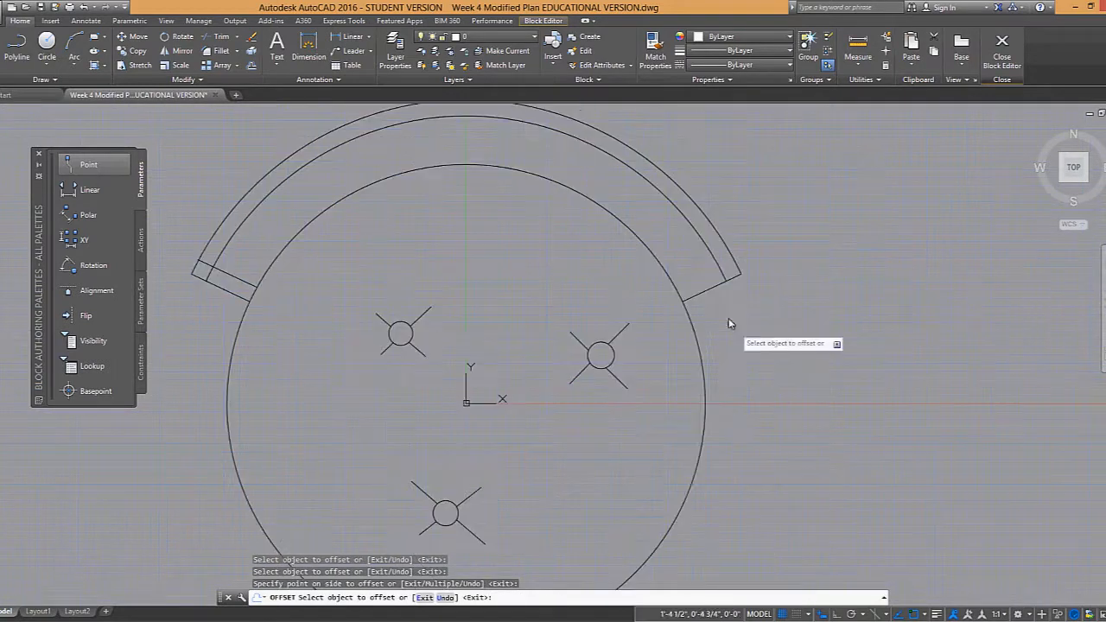
{"action": "left_click", "coordinate": [700, 293]}
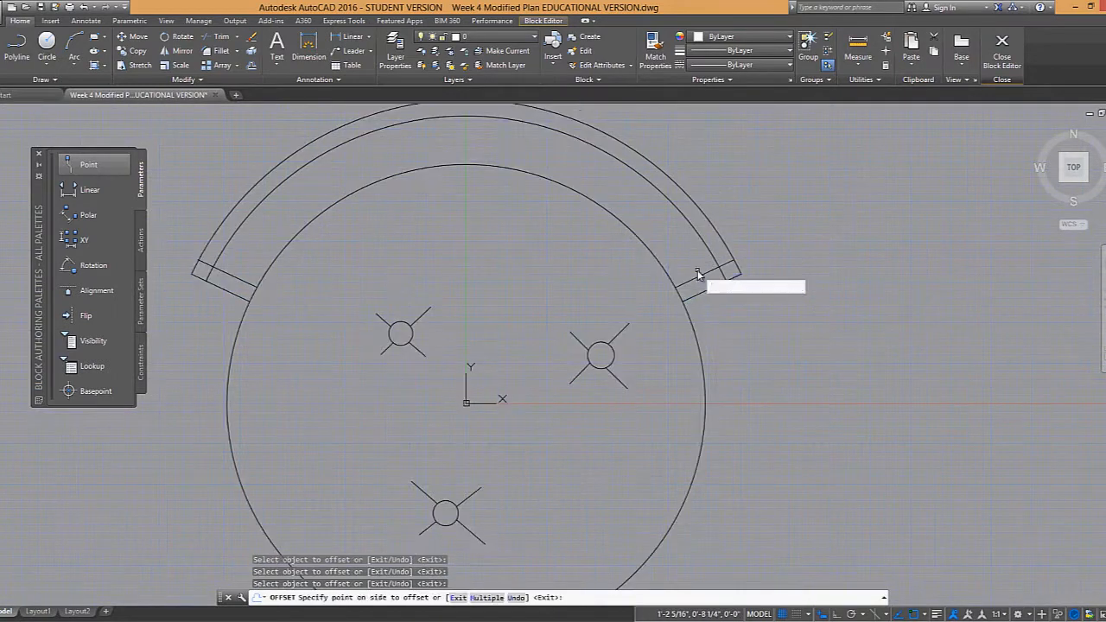
{"action": "left_click", "coordinate": [696, 273]}
{"action": "key", "text": "Escape"}
{"action": "key", "text": "Escape"}
{"action": "key", "text": "Escape"}
Step: Trim the offset end lines at the inner backrest arc on both sides of the chair
{"action": "type", "text": "tr"}
{"action": "key", "text": "Return"}
{"action": "left_click", "coordinate": [780, 305]}
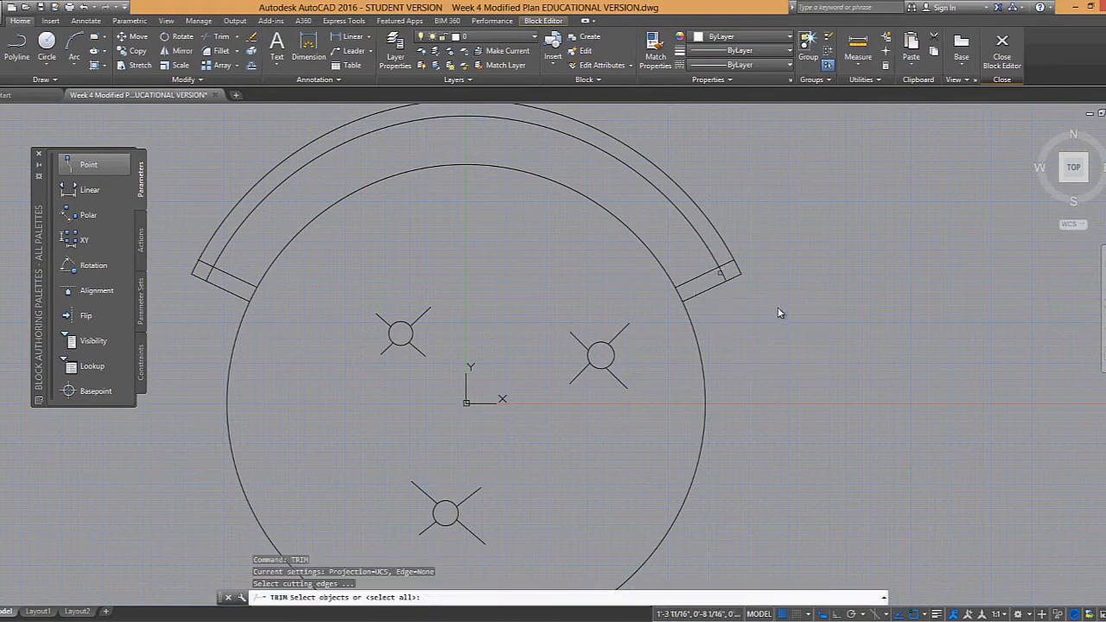
{"action": "left_click", "coordinate": [709, 232]}
{"action": "key", "text": "Return"}
{"action": "left_click", "coordinate": [726, 262]}
{"action": "key", "text": "Return"}
{"action": "key", "text": "Return"}
{"action": "left_click", "coordinate": [300, 322]}
{"action": "left_click", "coordinate": [201, 252]}
{"action": "key", "text": "Return"}
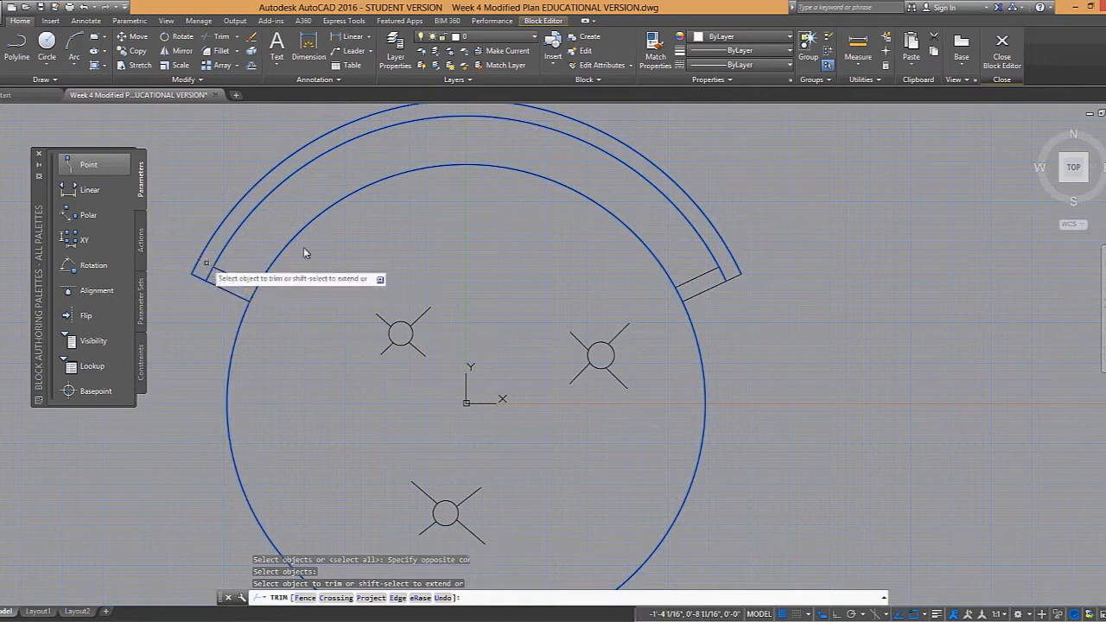
{"action": "key", "text": "Escape"}
Step: Erase the leftover short line pieces between the two backrest arcs at both ends of the backrest
{"action": "scroll", "coordinate": [346, 250], "scroll_direction": "down", "scroll_amount": 5}
{"action": "scroll", "coordinate": [311, 251], "scroll_direction": "up", "scroll_amount": 5}
{"action": "left_click", "coordinate": [323, 227]}
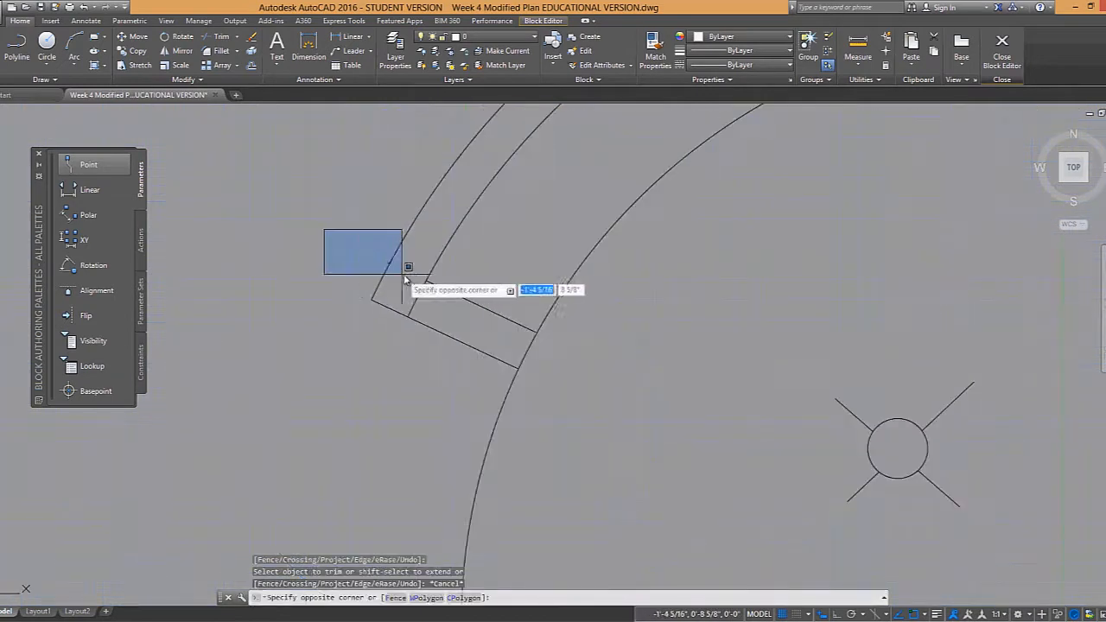
{"action": "left_click", "coordinate": [403, 274]}
{"action": "type", "text": "e"}
{"action": "key", "text": "Return"}
{"action": "scroll", "coordinate": [555, 273], "scroll_direction": "down", "scroll_amount": 1}
{"action": "middle_click_drag", "start_coordinate": [540, 275], "coordinate": [168, 283]}
{"action": "middle_click_drag", "start_coordinate": [797, 277], "coordinate": [571, 301]}
{"action": "scroll", "coordinate": [702, 292], "scroll_direction": "up", "scroll_amount": 5}
{"action": "left_click", "coordinate": [701, 314]}
{"action": "left_click", "coordinate": [817, 390]}
{"action": "type", "text": "e"}
{"action": "key", "text": "Return"}
{"action": "scroll", "coordinate": [706, 288], "scroll_direction": "down", "scroll_amount": 10}
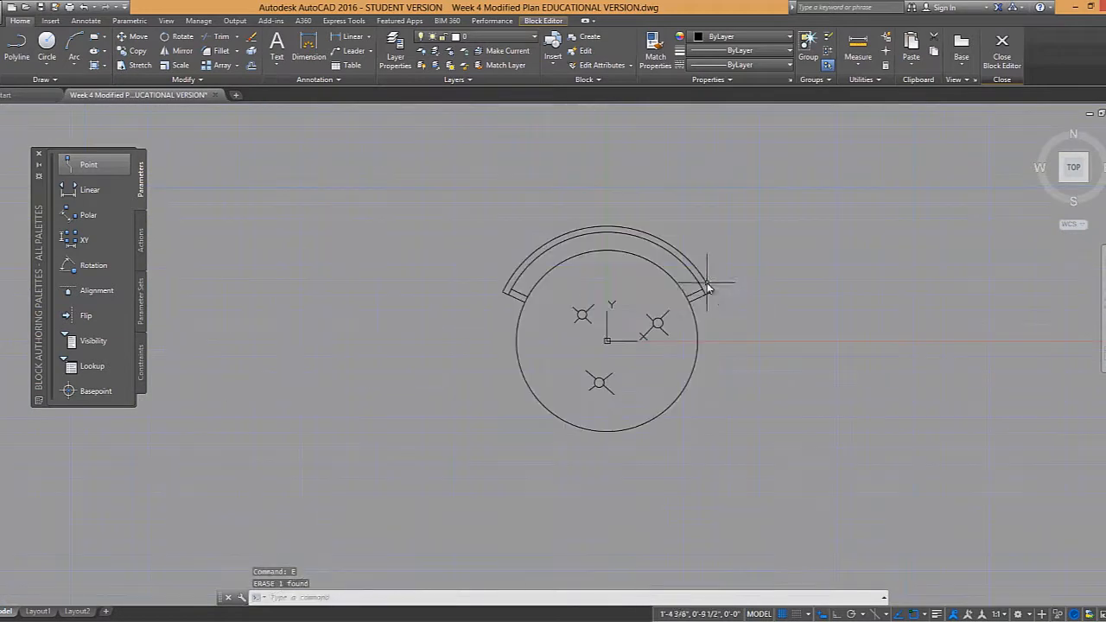
Step: Close the Block Editor and save the changes to the round chair block
{"action": "middle_click_drag", "start_coordinate": [648, 287], "coordinate": [538, 252]}
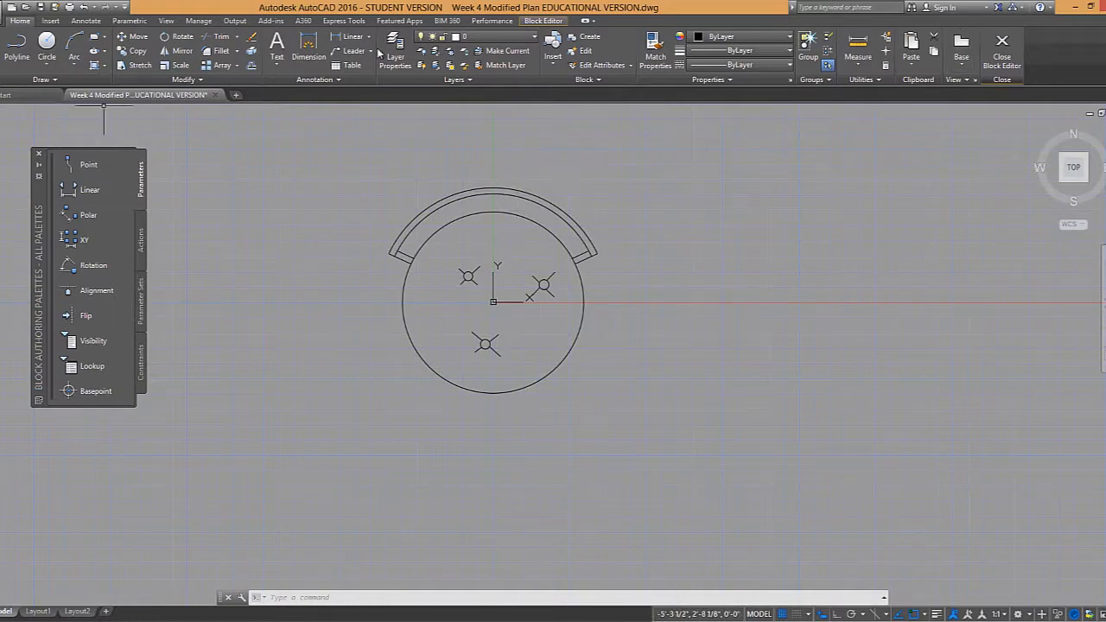
{"action": "left_click", "coordinate": [1004, 53]}
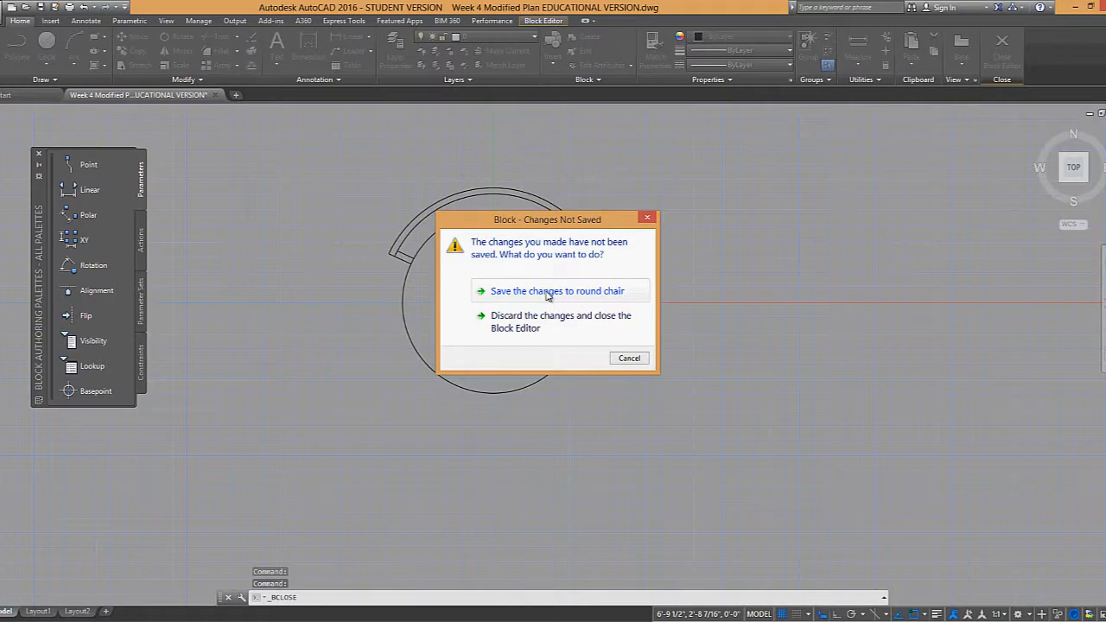
{"action": "left_click", "coordinate": [547, 292]}
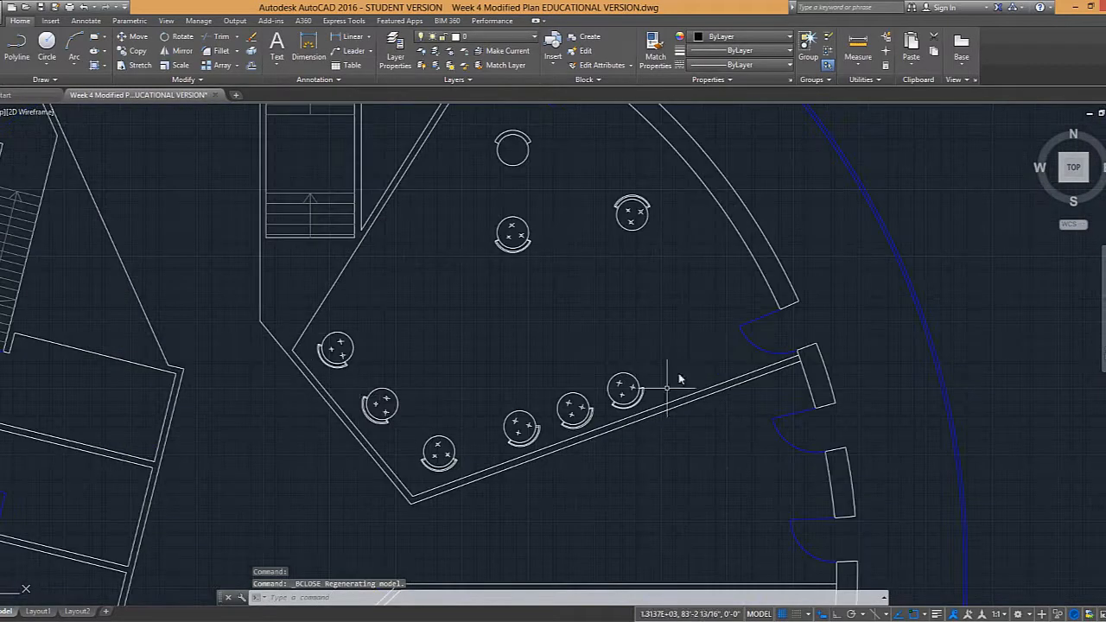
Step: Select all pieces of the exploded topmost chair in the floor plan and erase them
{"action": "scroll", "coordinate": [519, 225], "scroll_direction": "up", "scroll_amount": 4}
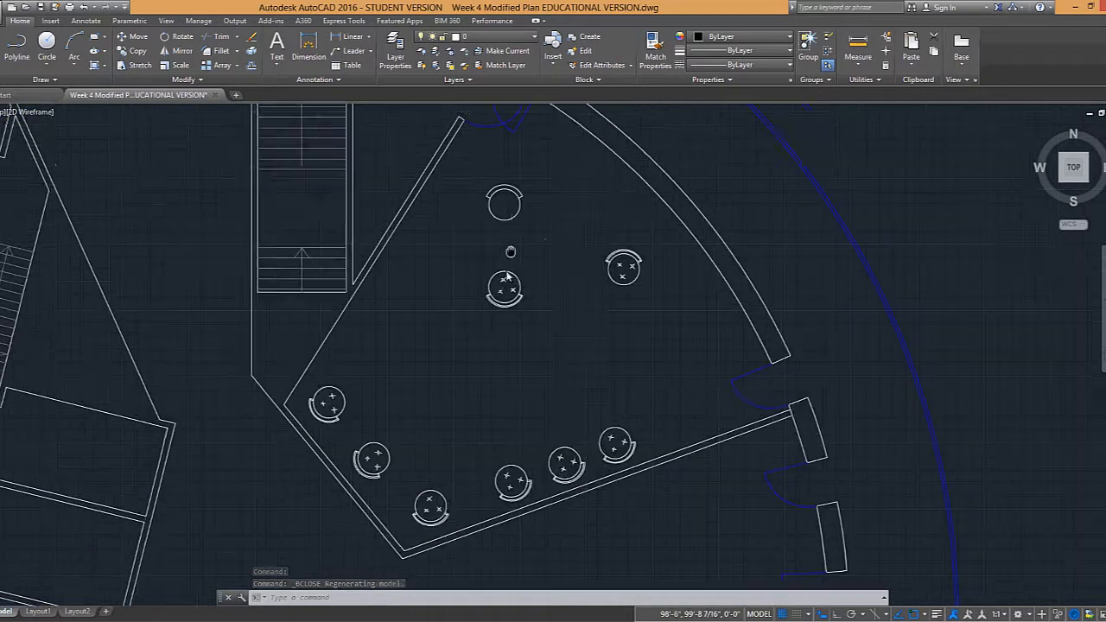
{"action": "left_click", "coordinate": [466, 145]}
{"action": "left_click", "coordinate": [508, 171]}
{"action": "key", "text": "Escape"}
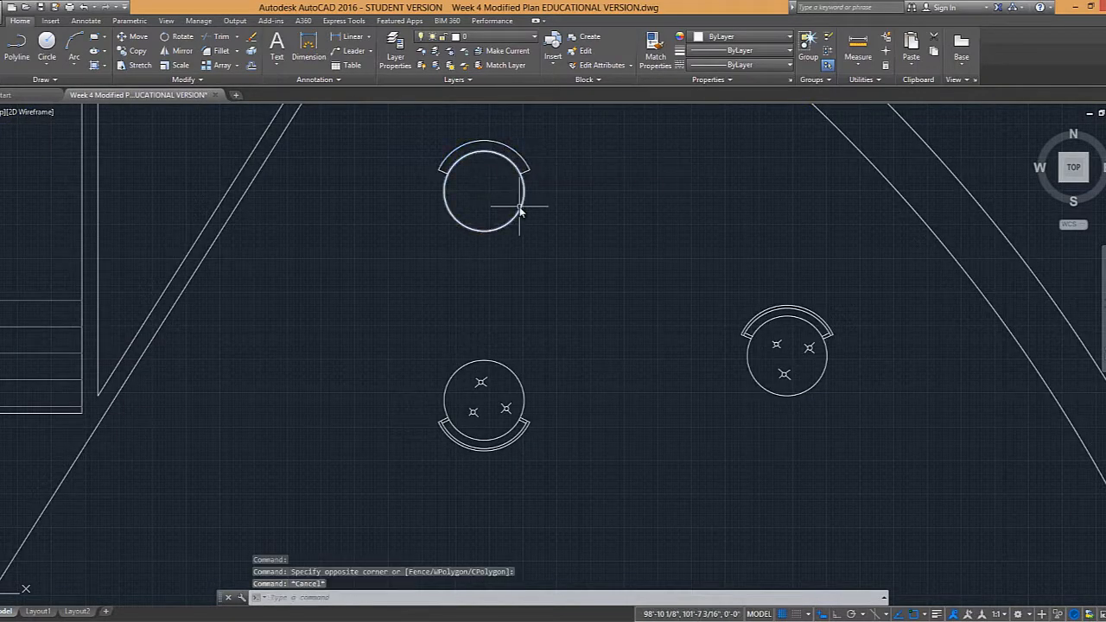
{"action": "scroll", "coordinate": [520, 210], "scroll_direction": "down", "scroll_amount": 2}
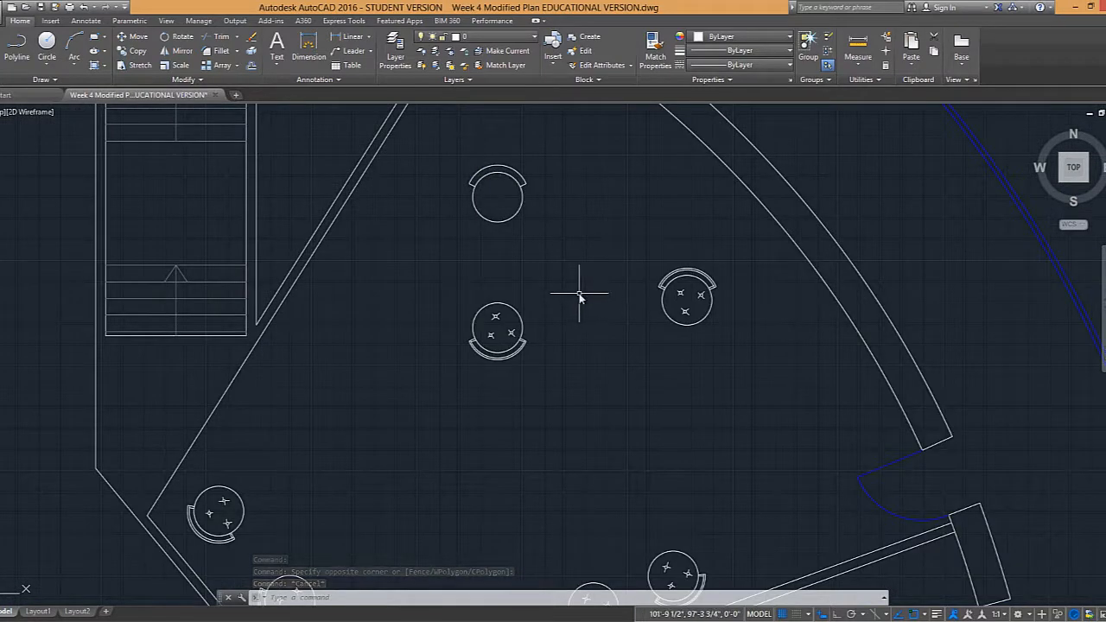
{"action": "scroll", "coordinate": [564, 270], "scroll_direction": "down", "scroll_amount": 2}
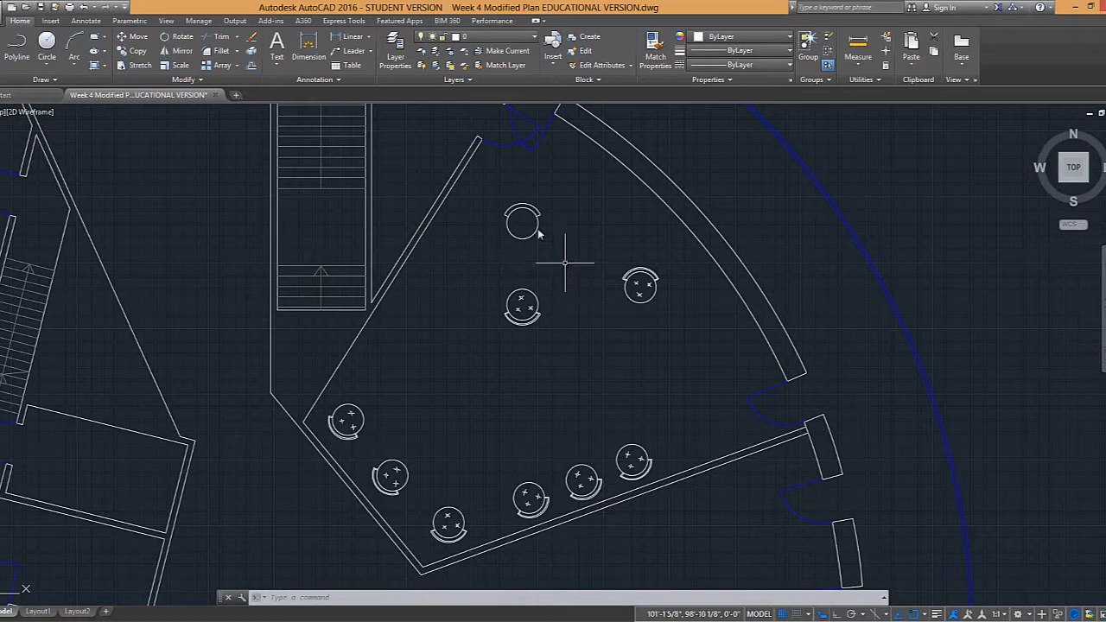
{"action": "left_click", "coordinate": [487, 195]}
{"action": "left_click", "coordinate": [558, 258]}
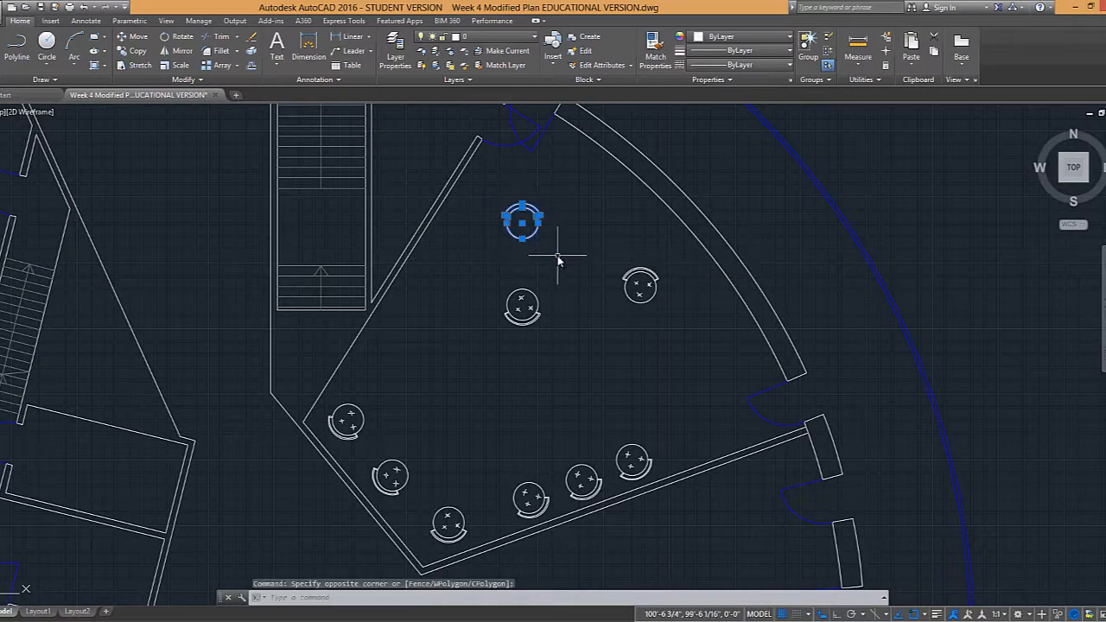
{"action": "type", "text": "E"}
{"action": "key", "text": "Return"}
{"action": "left_click", "coordinate": [556, 332]}
{"action": "left_click", "coordinate": [519, 295]}
{"action": "left_click", "coordinate": [655, 317]}
{"action": "left_click", "coordinate": [632, 281]}
{"action": "left_click", "coordinate": [648, 425]}
{"action": "left_click", "coordinate": [608, 466]}
{"action": "left_click", "coordinate": [594, 444]}
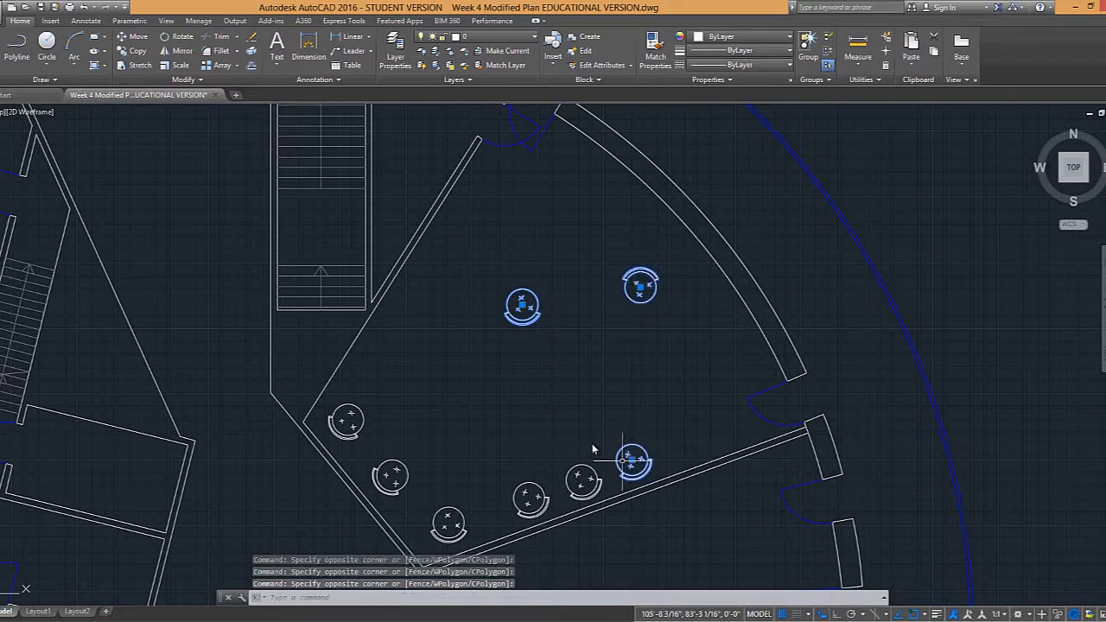
{"action": "left_click", "coordinate": [547, 472]}
{"action": "key", "text": "Escape"}
{"action": "key", "text": "Escape"}
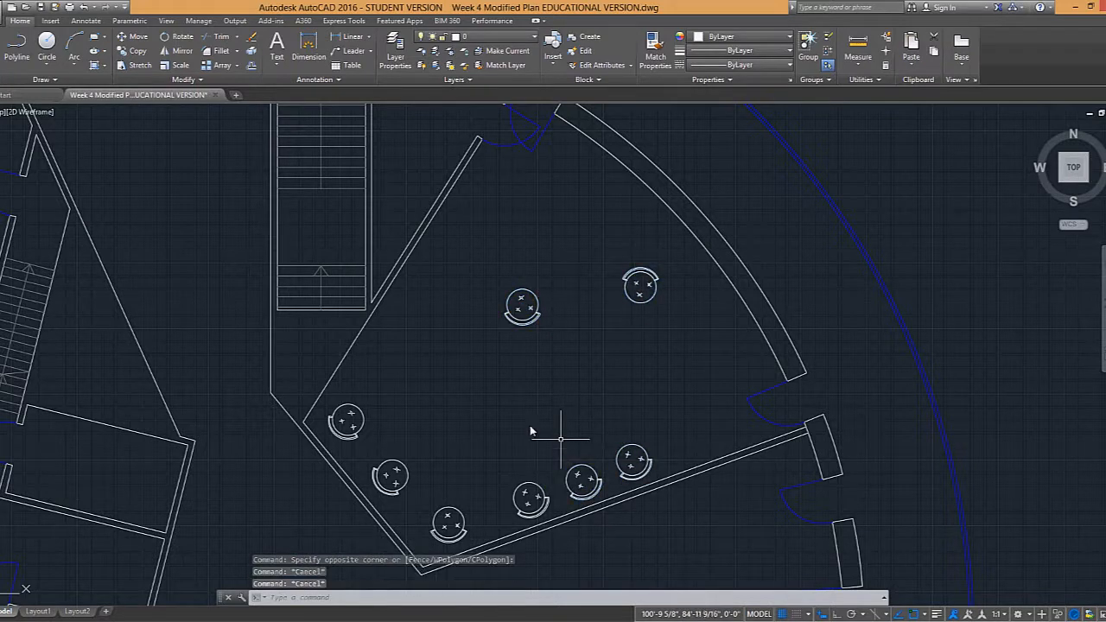
Step: Move the upper-left round chair block in the room to the a-plan-furn layer
{"action": "left_click", "coordinate": [527, 295]}
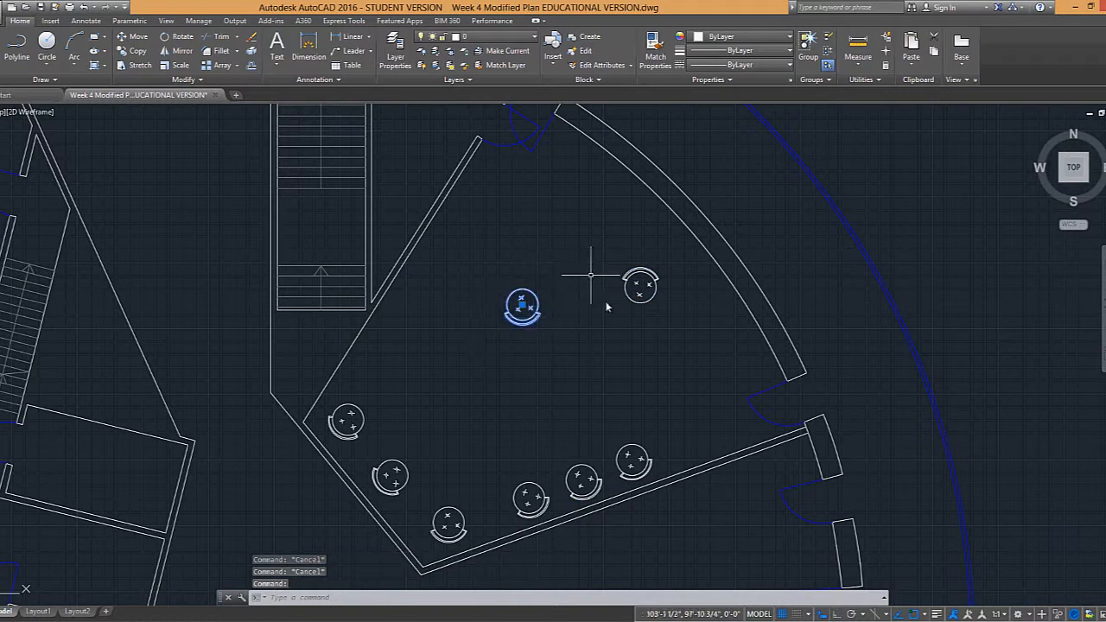
{"action": "left_click", "coordinate": [535, 37]}
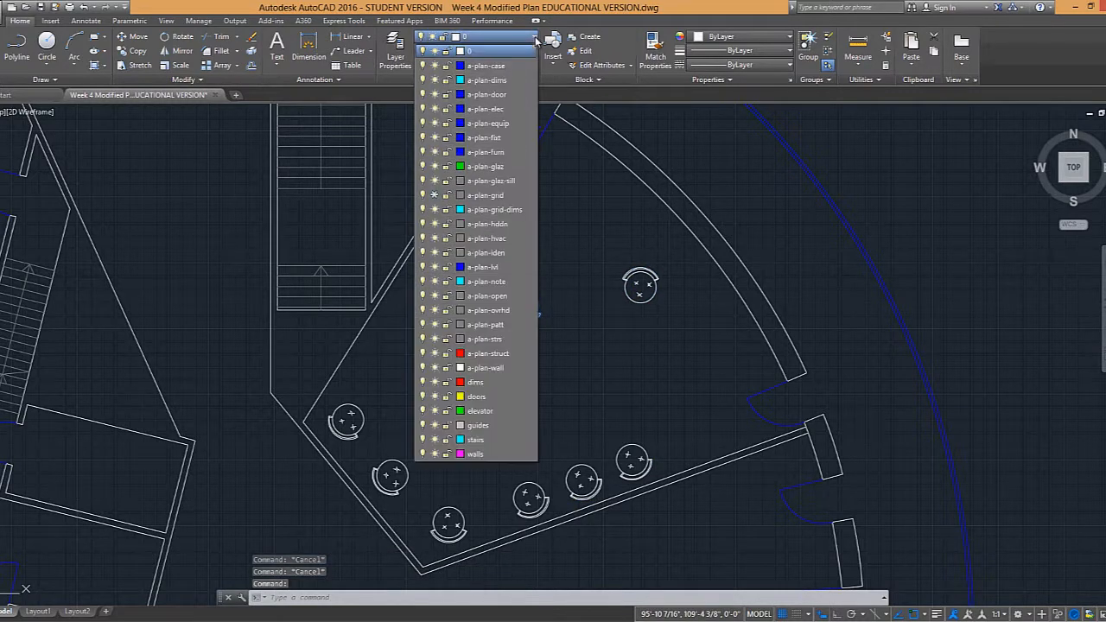
{"action": "left_click", "coordinate": [492, 152]}
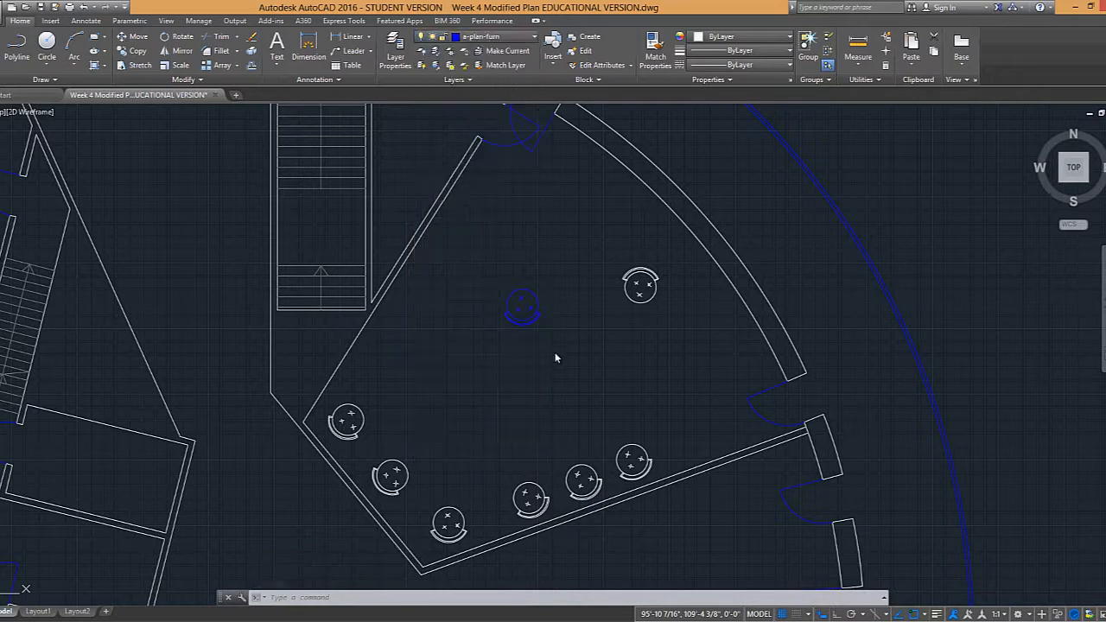
{"action": "key", "text": "Escape"}
Step: Match the properties of the chair on the a-plan-furn layer onto all the other round chair blocks in the room
{"action": "scroll", "coordinate": [533, 324], "scroll_direction": "up", "scroll_amount": 4}
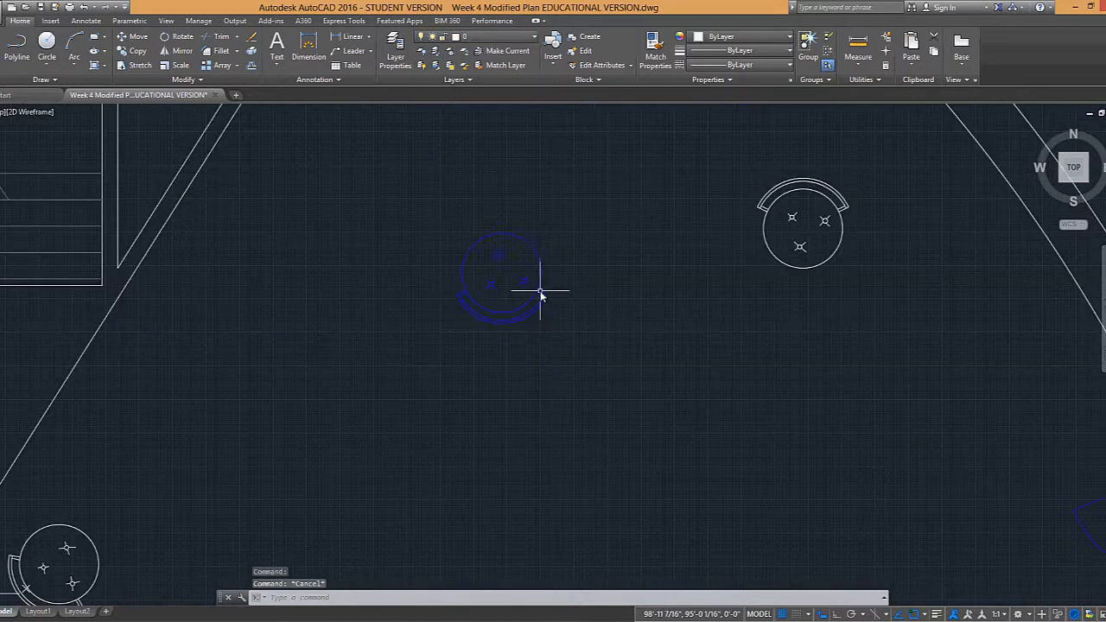
{"action": "type", "text": "ma"}
{"action": "key", "text": "Return"}
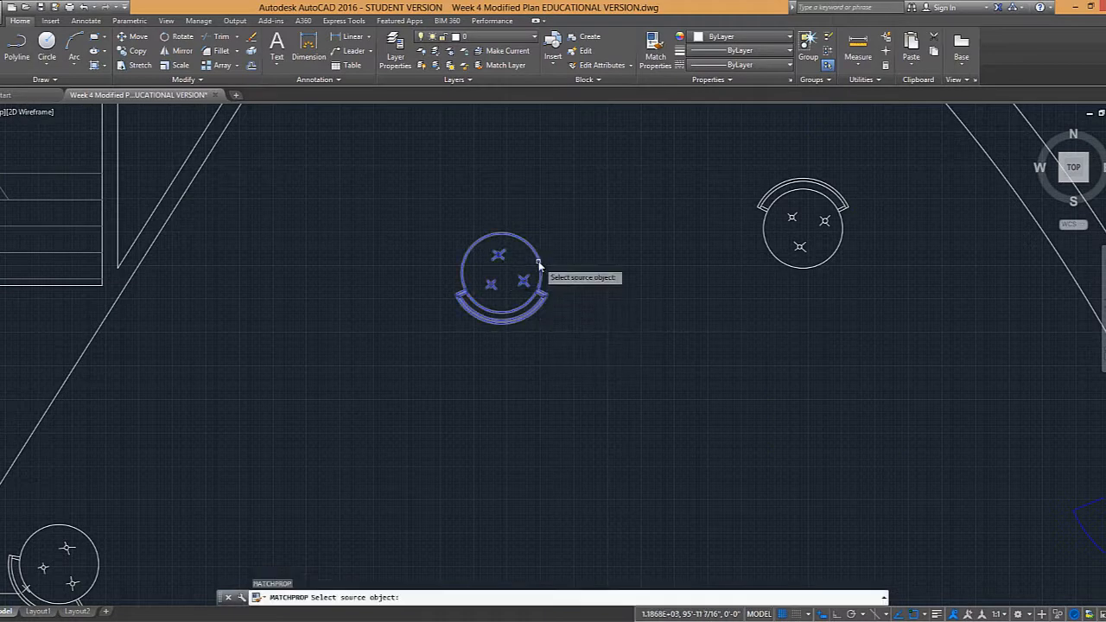
{"action": "left_click", "coordinate": [537, 292]}
{"action": "scroll", "coordinate": [551, 257], "scroll_direction": "down", "scroll_amount": 2}
{"action": "left_click", "coordinate": [679, 260]}
{"action": "left_click", "coordinate": [630, 230]}
{"action": "left_click", "coordinate": [656, 389]}
{"action": "left_click", "coordinate": [625, 430]}
{"action": "left_click", "coordinate": [609, 412]}
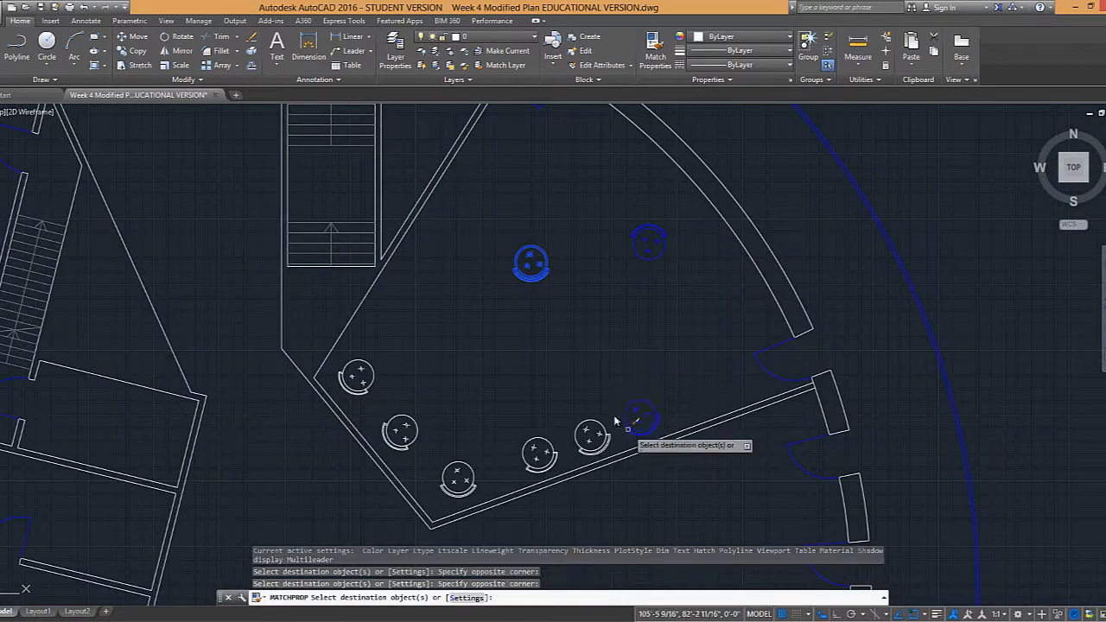
{"action": "left_click", "coordinate": [469, 464]}
{"action": "left_click", "coordinate": [437, 443]}
{"action": "left_click", "coordinate": [362, 372]}
{"action": "left_click", "coordinate": [398, 368]}
{"action": "left_click", "coordinate": [356, 375]}
{"action": "key", "text": "Escape"}
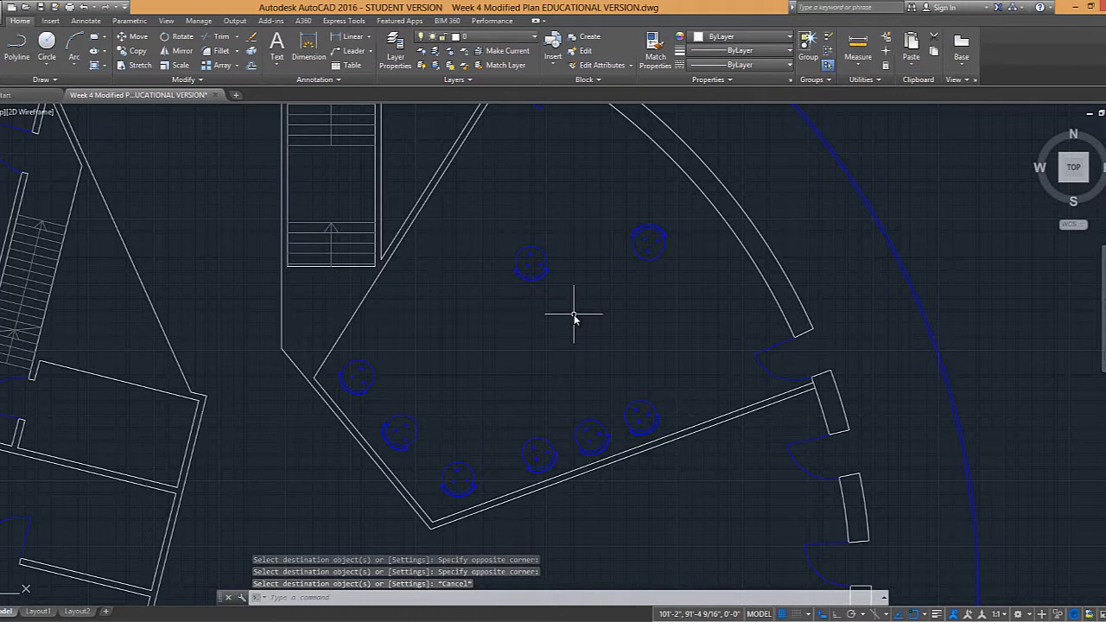
Step: Make a-plan-struct the current layer with no objects selected
{"action": "left_click", "coordinate": [533, 259]}
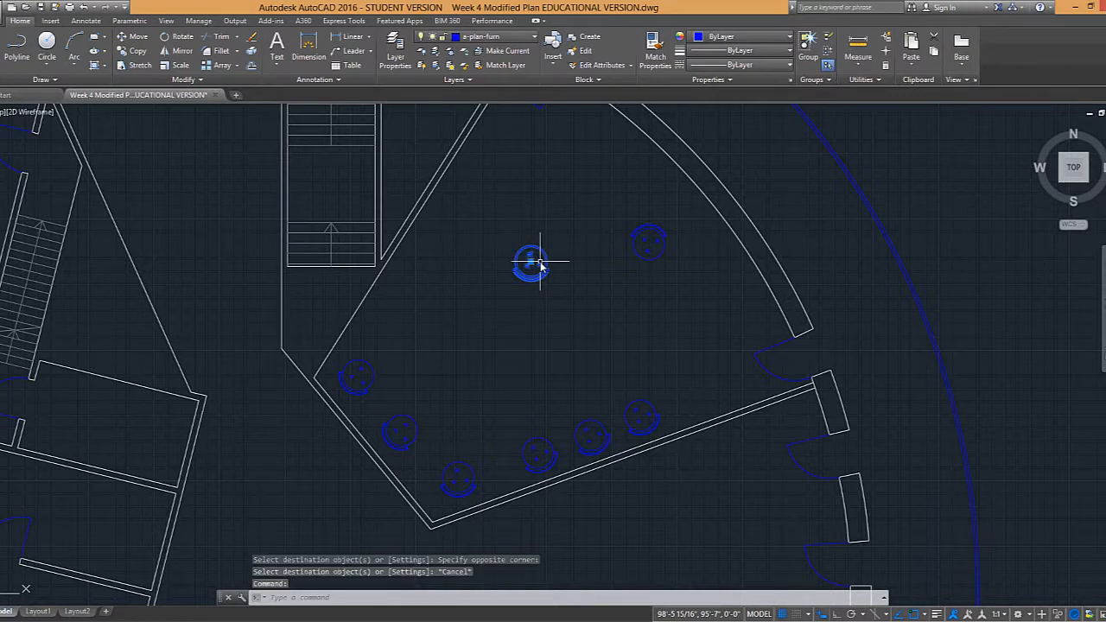
{"action": "key", "text": "Escape"}
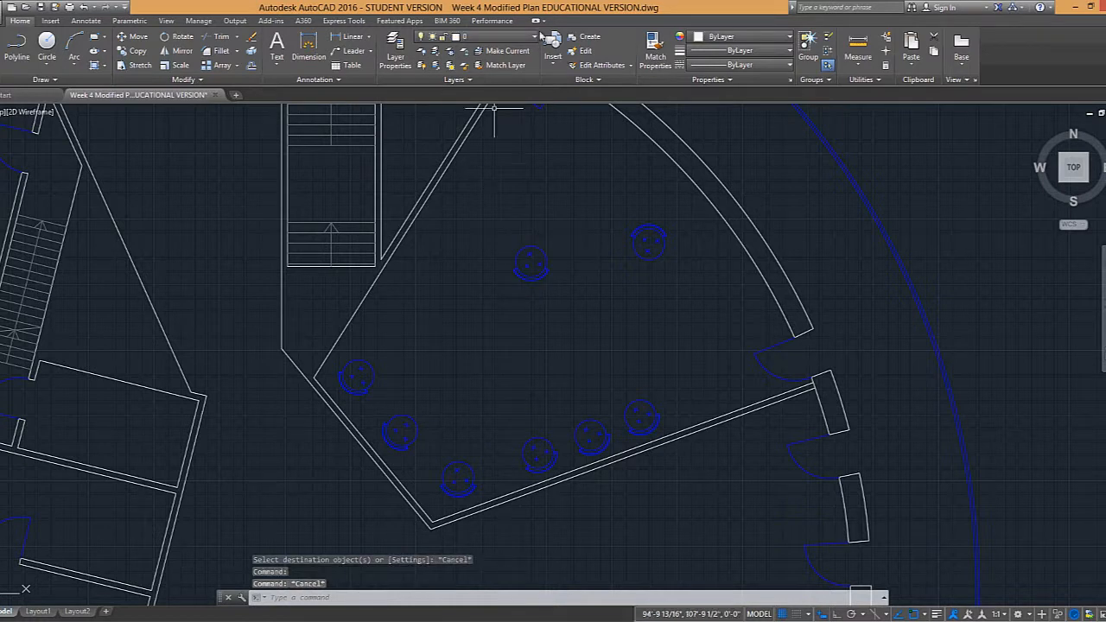
{"action": "left_click", "coordinate": [534, 37]}
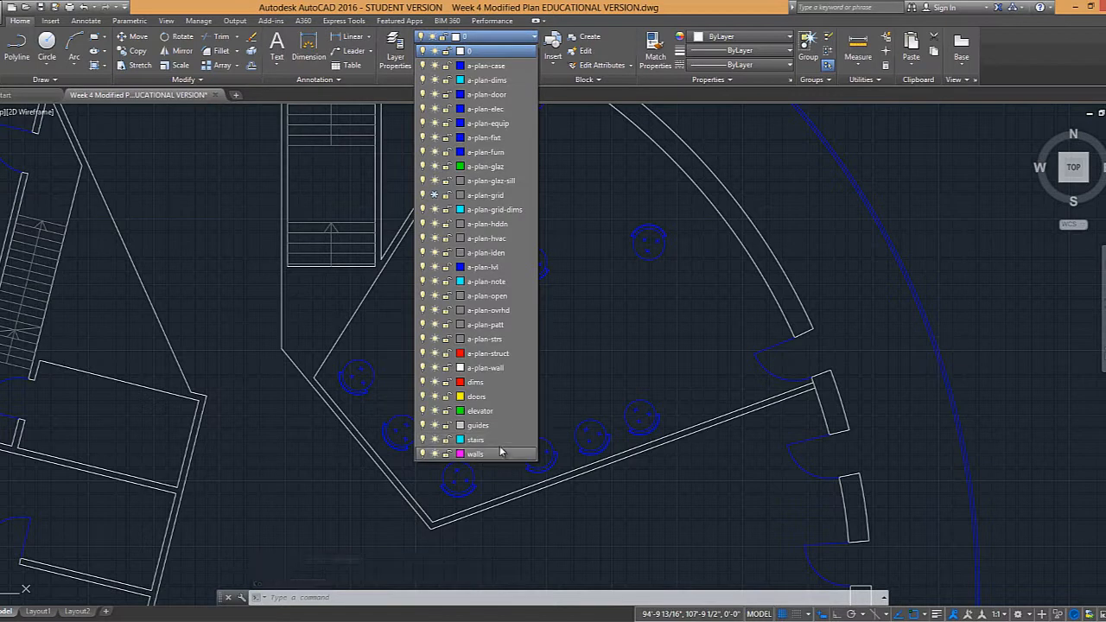
{"action": "left_click", "coordinate": [488, 354]}
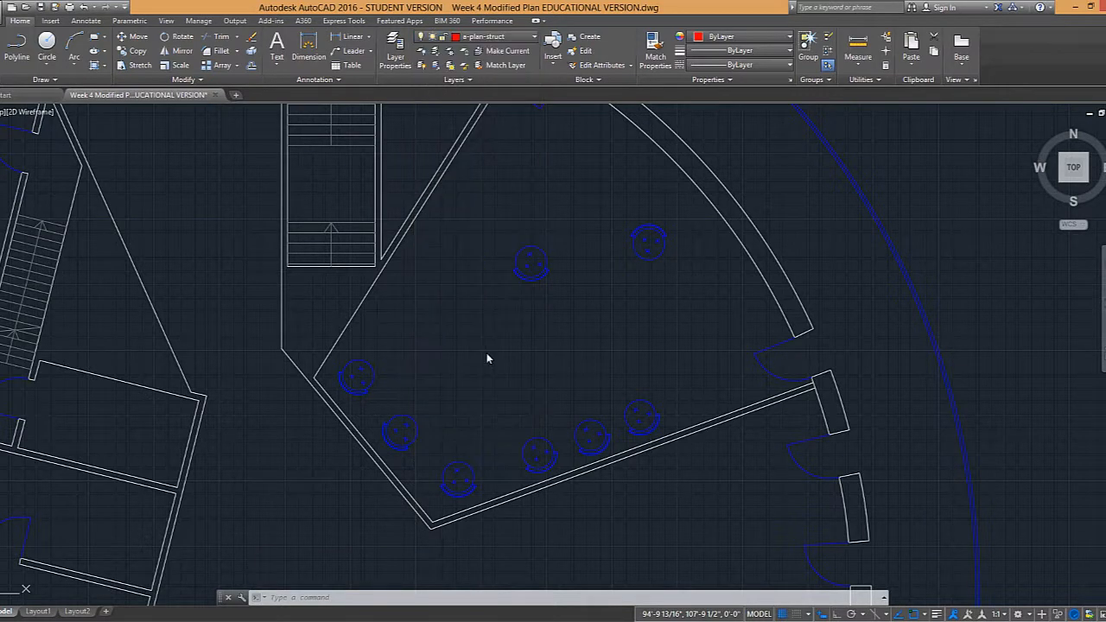
{"action": "scroll", "coordinate": [445, 311], "scroll_direction": "up", "scroll_amount": 6}
{"action": "scroll", "coordinate": [446, 311], "scroll_direction": "down", "scroll_amount": 3}
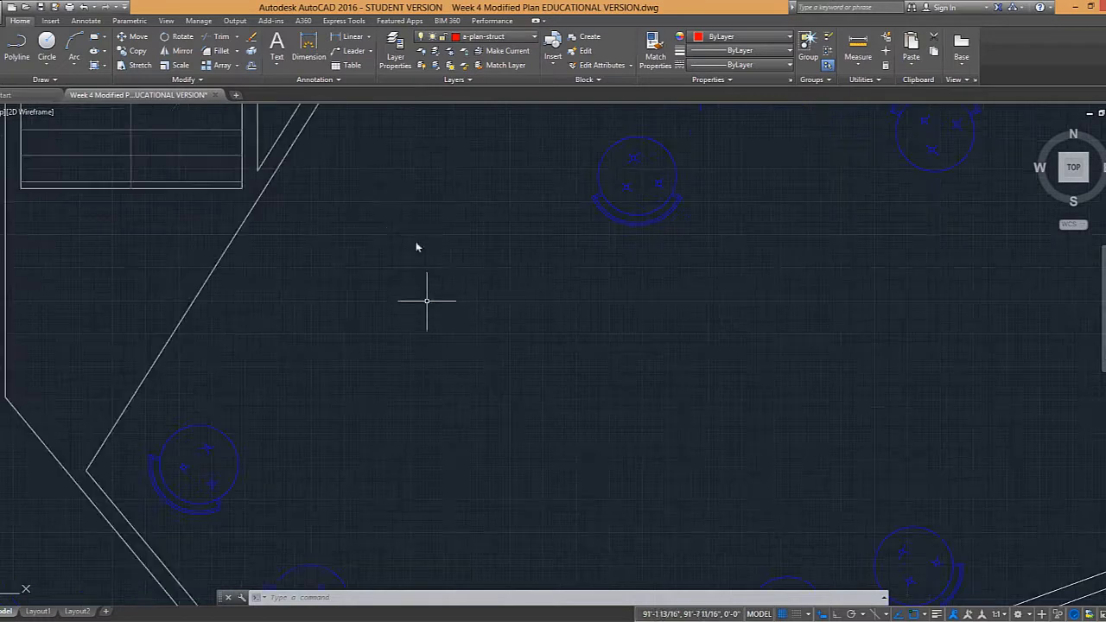
{"action": "key", "text": "Escape"}
{"action": "key", "text": "Escape"}
{"action": "left_click", "coordinate": [364, 238]}
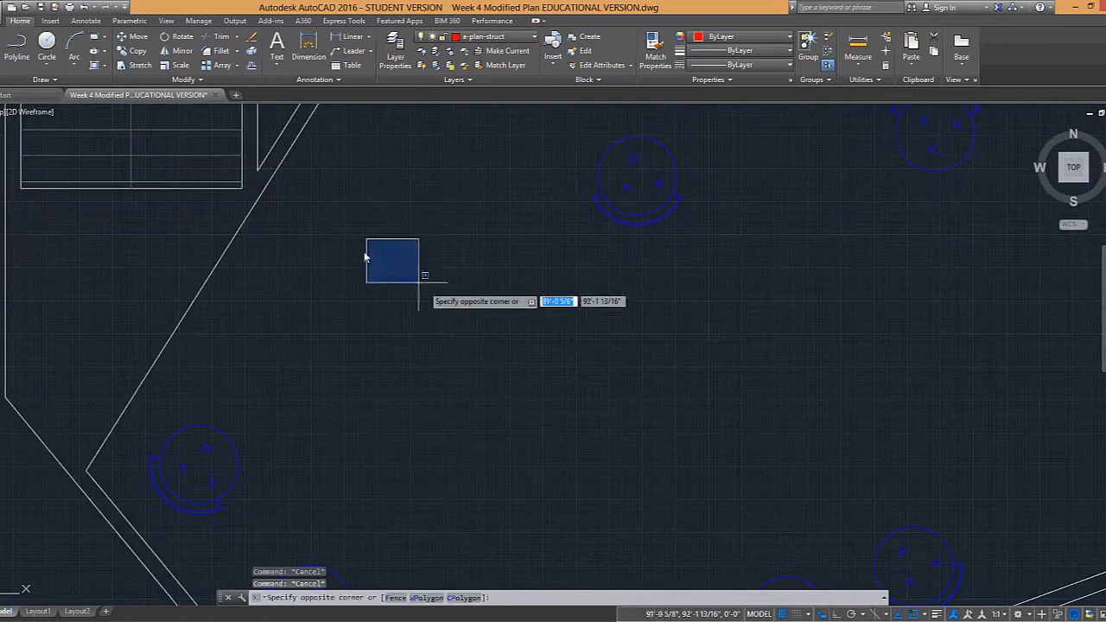
{"action": "key", "text": "Escape"}
{"action": "left_click", "coordinate": [376, 258]}
{"action": "key", "text": "Escape"}
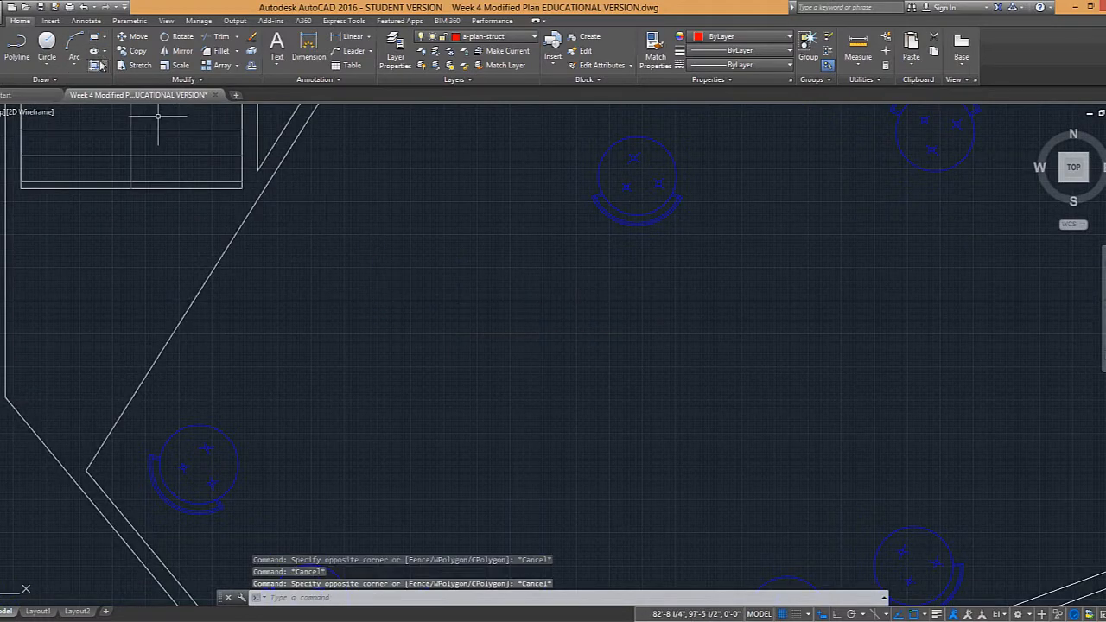
Step: Draw a rectangular bench seat between the diagonal wall and the nearest upper chair, with a narrow back rectangle along its upper edge
{"action": "left_click", "coordinate": [95, 37]}
{"action": "left_click", "coordinate": [347, 216]}
{"action": "left_click", "coordinate": [488, 312]}
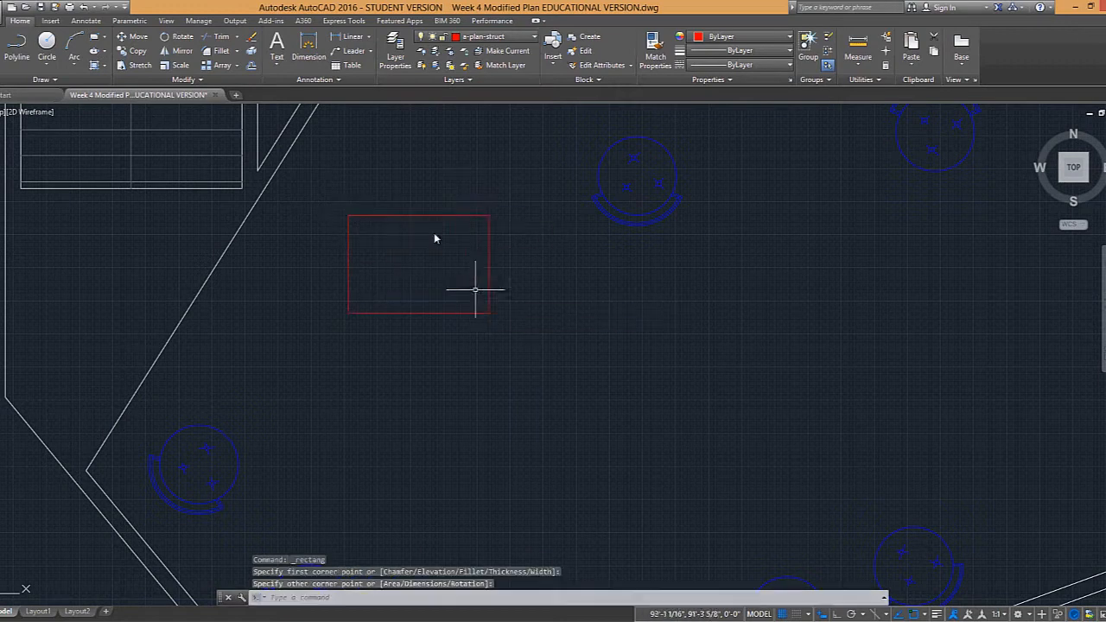
{"action": "scroll", "coordinate": [381, 184], "scroll_direction": "up", "scroll_amount": 2}
{"action": "key", "text": "Return"}
{"action": "left_click", "coordinate": [329, 235]}
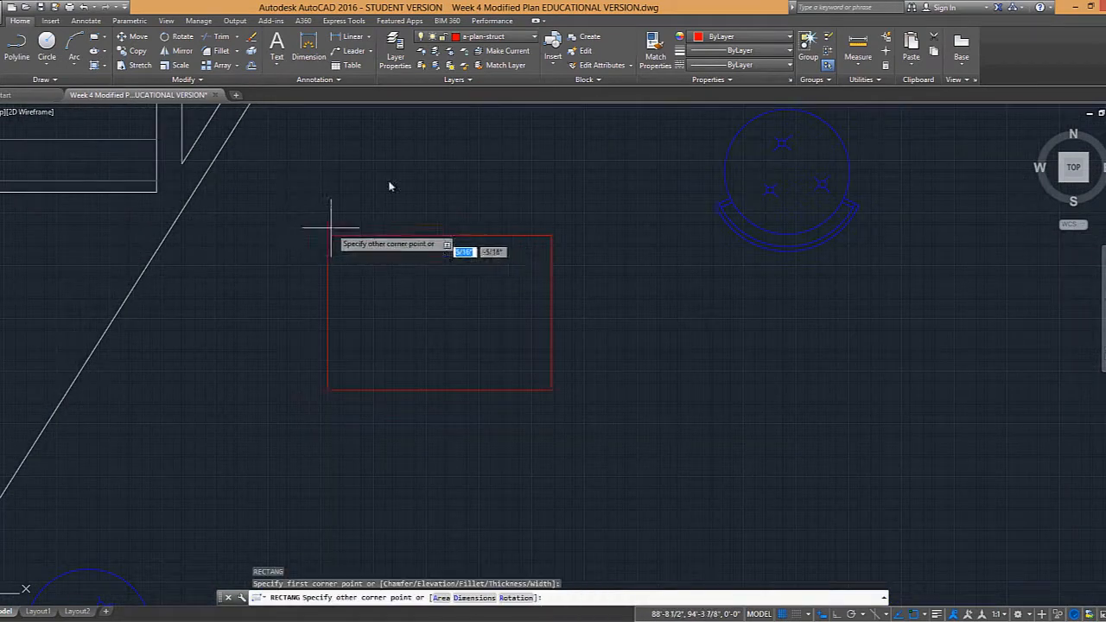
{"action": "left_click", "coordinate": [553, 210]}
Step: Shorten the bench seat rectangle by stretching its lower edge upward
{"action": "left_click", "coordinate": [469, 418]}
{"action": "left_click", "coordinate": [437, 376]}
{"action": "left_click", "coordinate": [439, 390]}
{"action": "left_click", "coordinate": [442, 358]}
{"action": "key", "text": "Escape"}
{"action": "scroll", "coordinate": [456, 326], "scroll_direction": "down", "scroll_amount": 4}
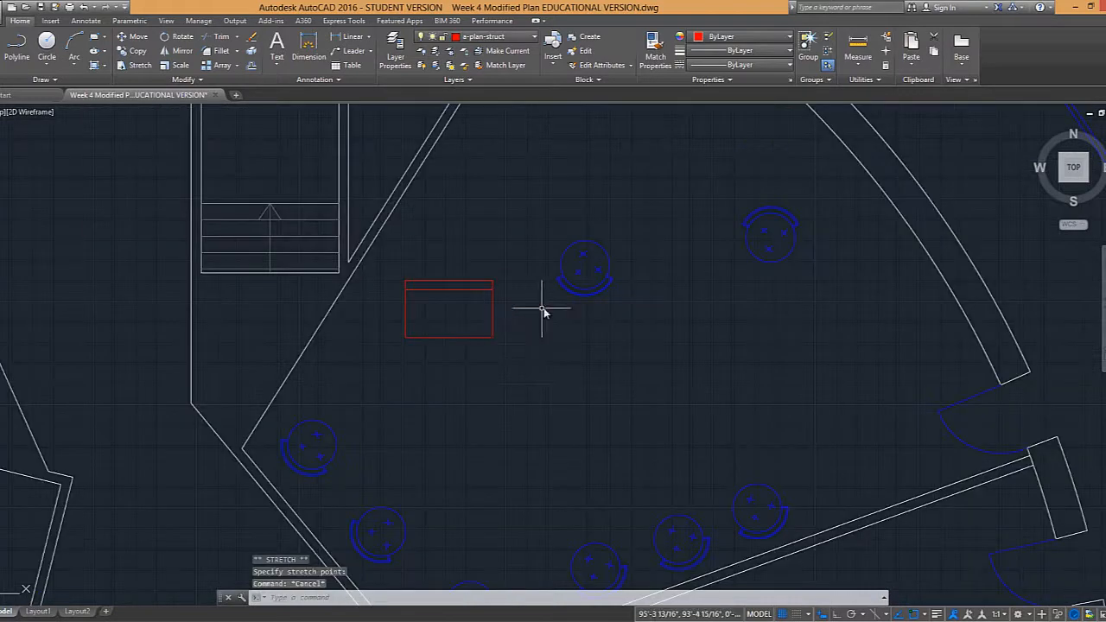
Step: Define a block named "bench" from the two red rectangles, with its base point at the midpoint of the bench's upper edge
{"action": "key", "text": "Escape"}
{"action": "key", "text": "Escape"}
{"action": "key", "text": "Return"}
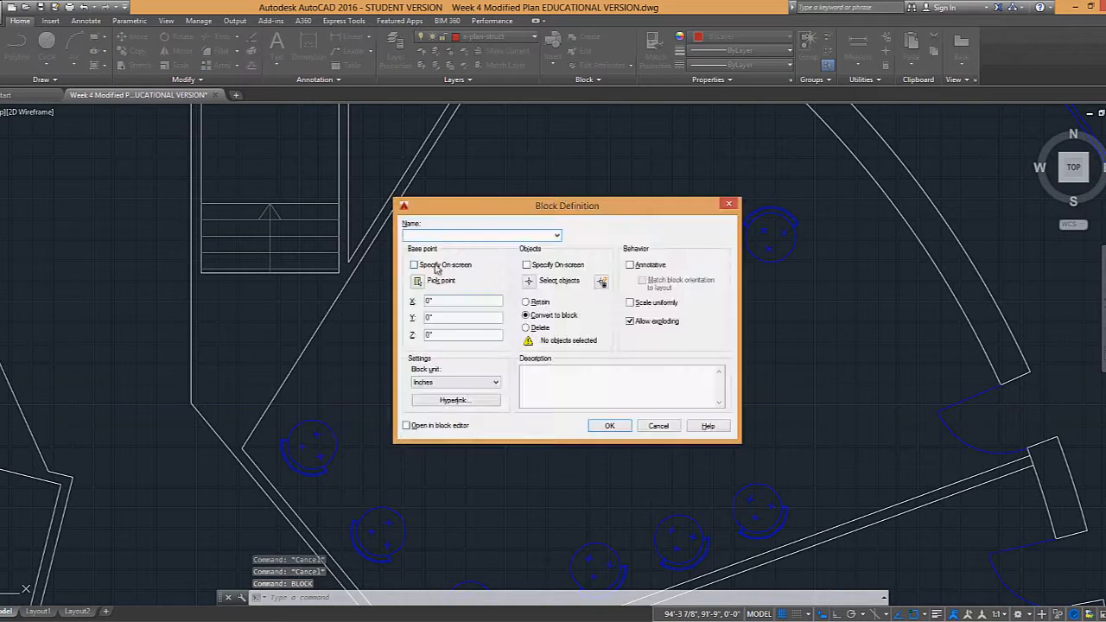
{"action": "type", "text": "bench"}
{"action": "left_click", "coordinate": [417, 282]}
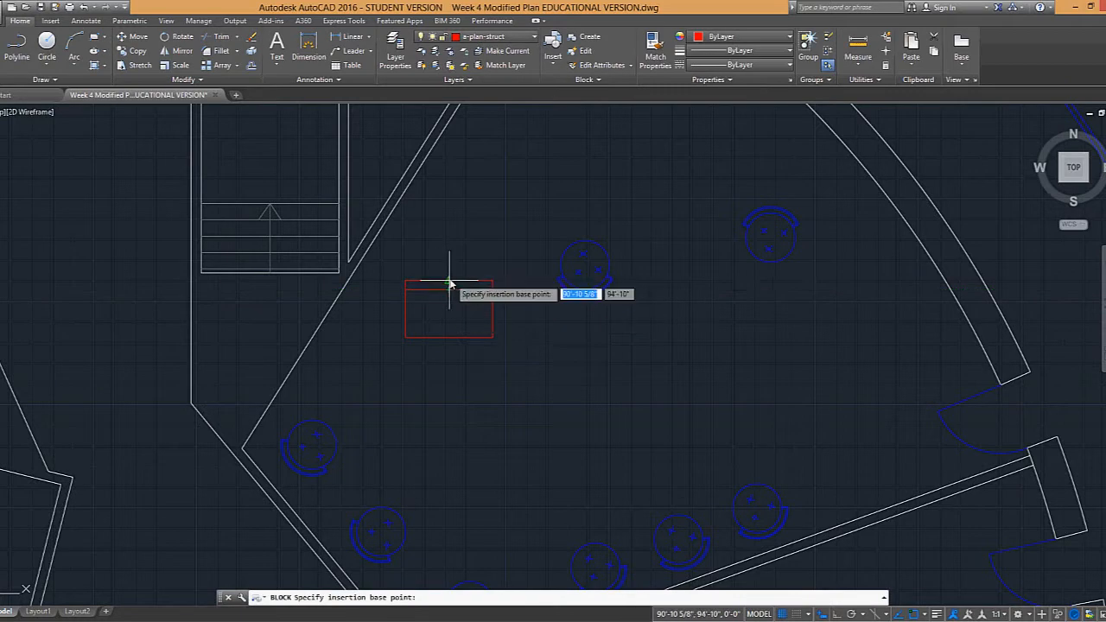
{"action": "left_click", "coordinate": [449, 284]}
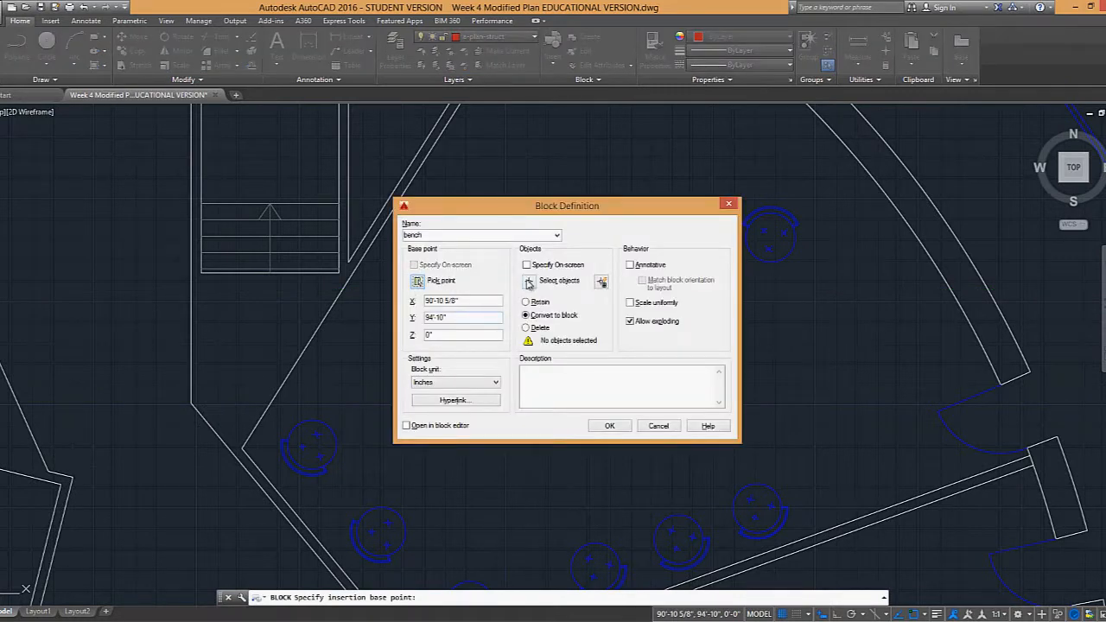
{"action": "left_click", "coordinate": [530, 282]}
{"action": "left_click", "coordinate": [511, 350]}
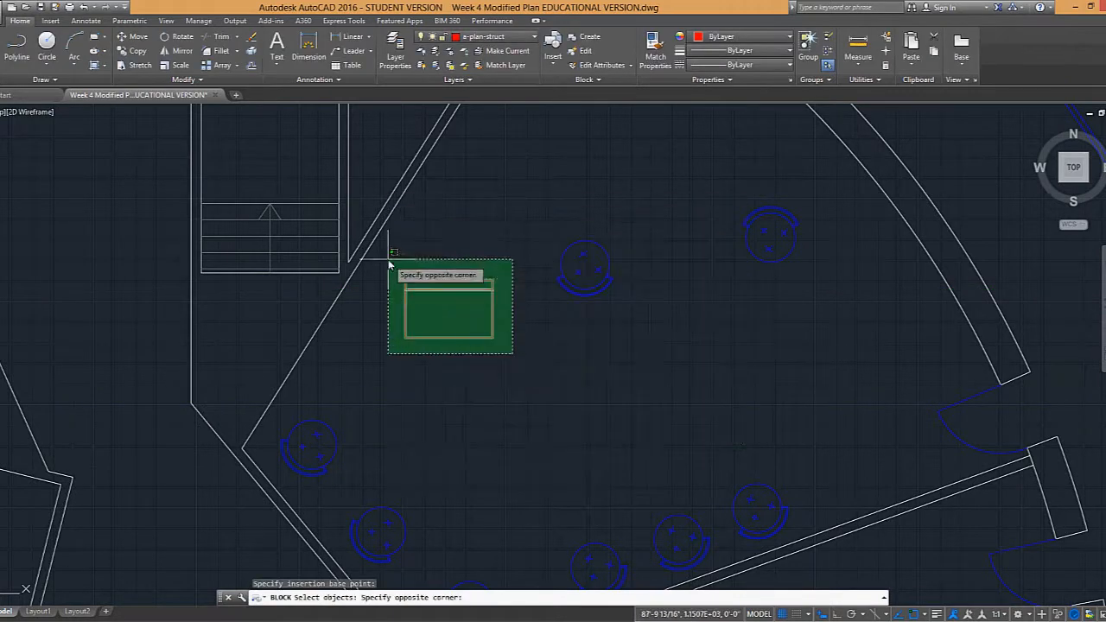
{"action": "left_click", "coordinate": [390, 259]}
{"action": "key", "text": "Return"}
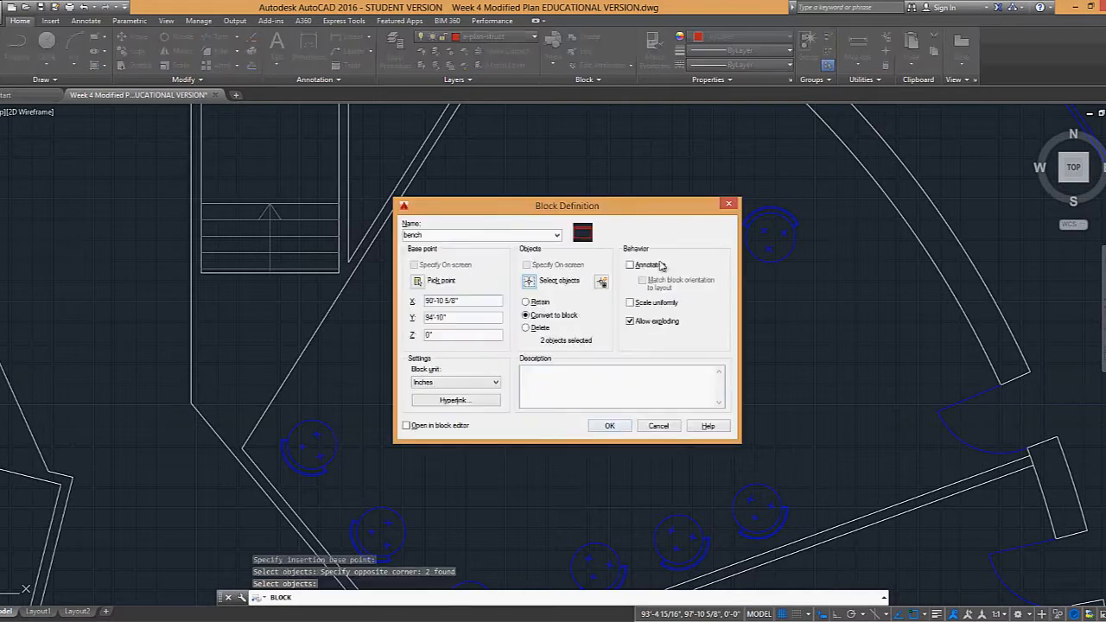
{"action": "left_click", "coordinate": [610, 426]}
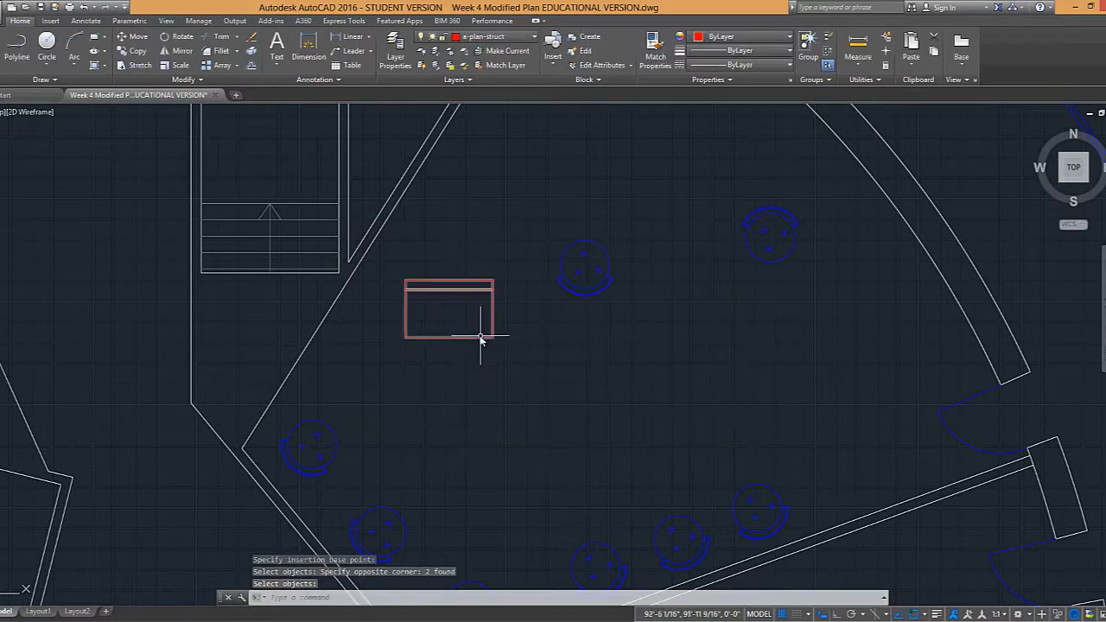
Step: Move the bench block to the a-plan-furn layer and clear the selection
{"action": "scroll", "coordinate": [472, 324], "scroll_direction": "down", "scroll_amount": 2}
{"action": "left_click", "coordinate": [459, 325]}
{"action": "key", "text": "Escape"}
{"action": "scroll", "coordinate": [463, 324], "scroll_direction": "up", "scroll_amount": 2}
{"action": "left_click", "coordinate": [465, 305]}
{"action": "left_click", "coordinate": [436, 260]}
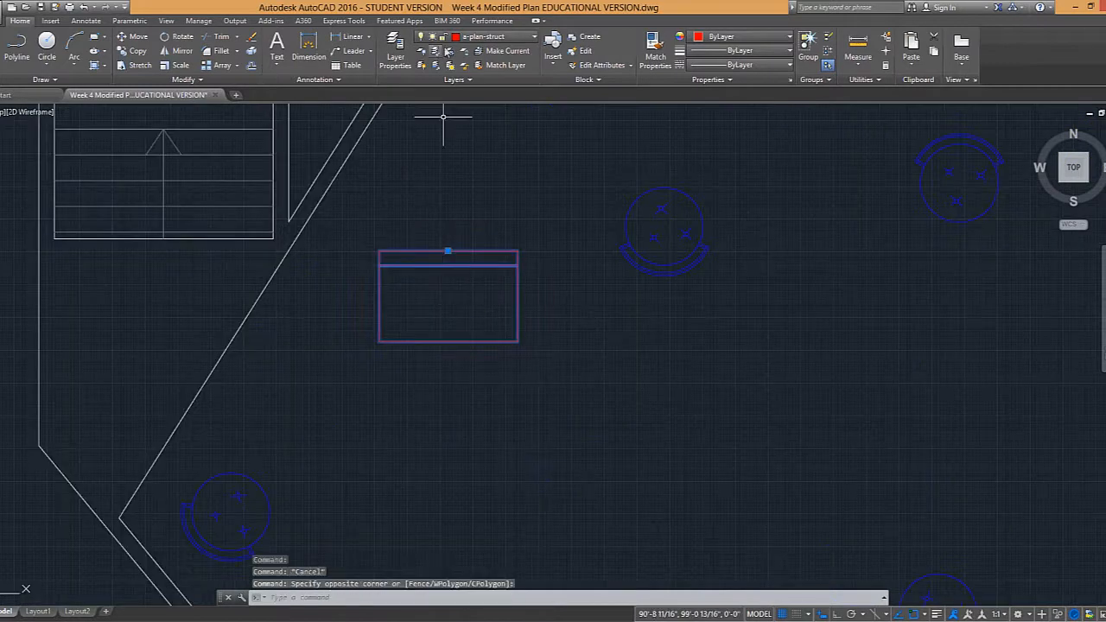
{"action": "left_click", "coordinate": [530, 38]}
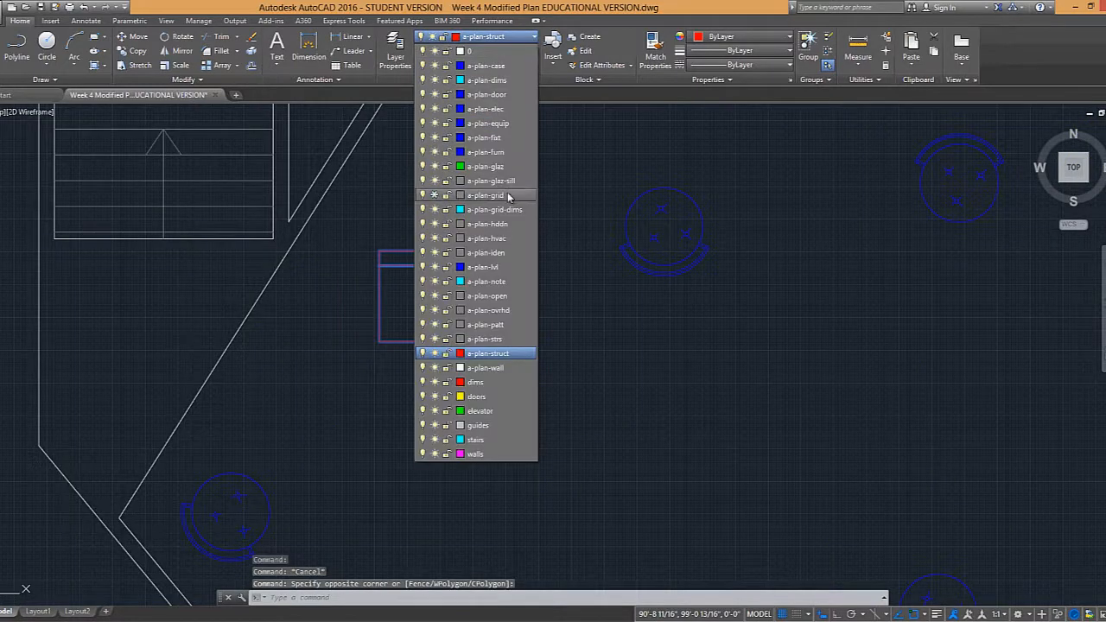
{"action": "key", "text": "Escape"}
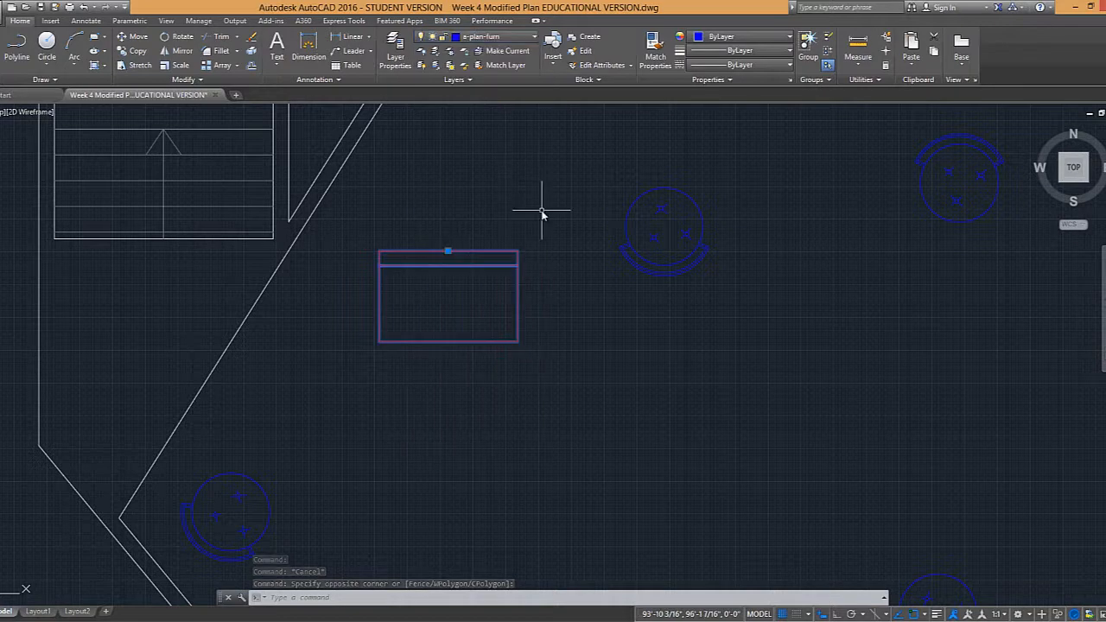
{"action": "key", "text": "Escape"}
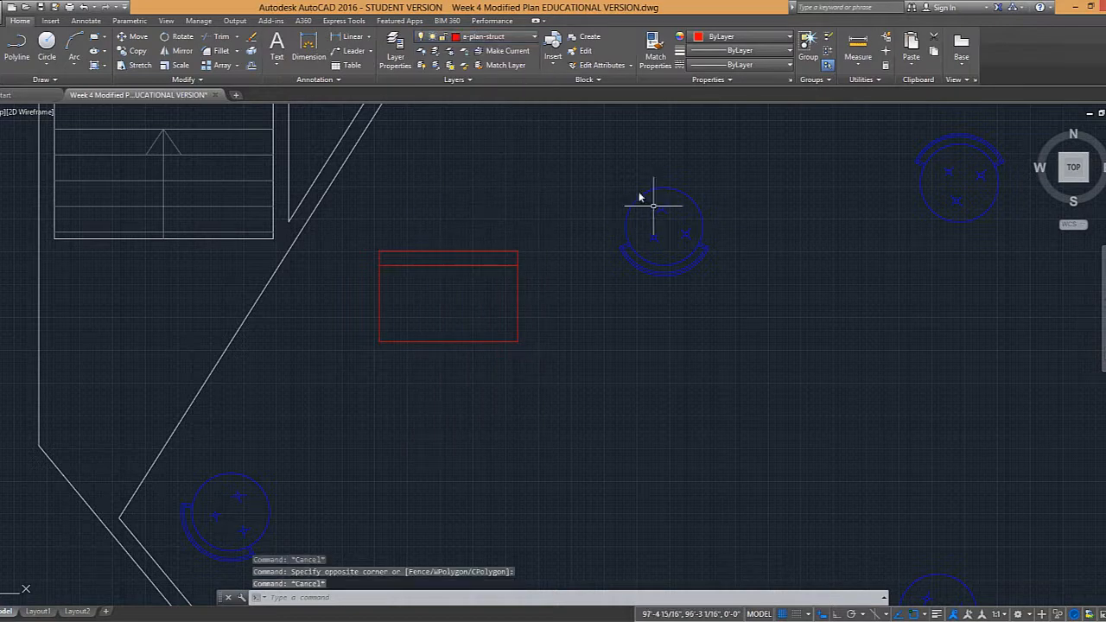
Step: Check the layer assigned to the bench block against its displayed color
{"action": "left_click", "coordinate": [483, 258]}
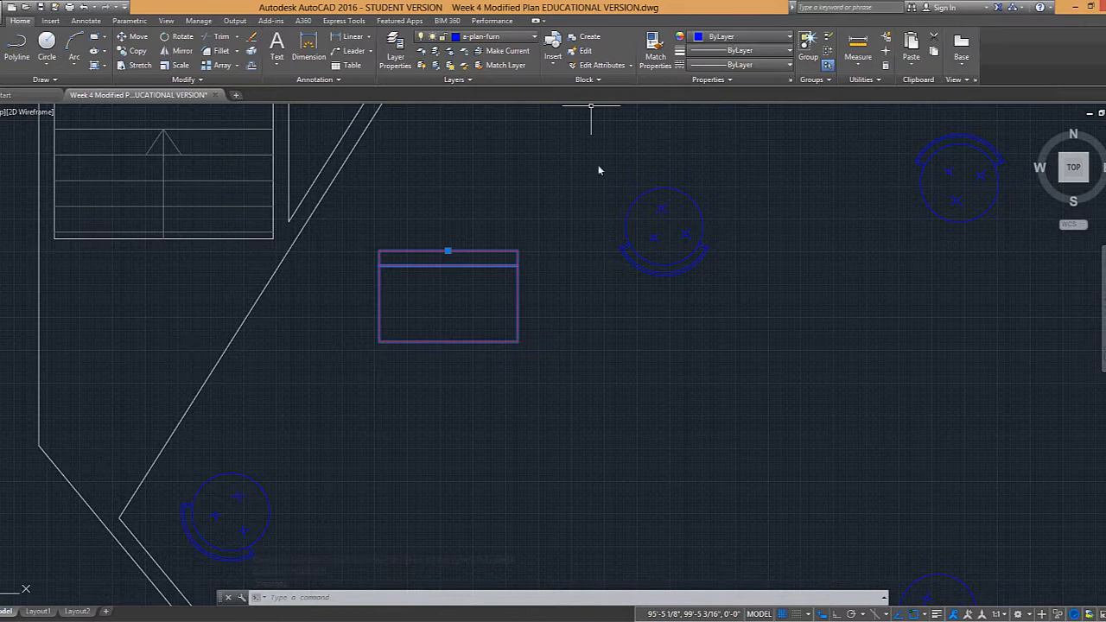
{"action": "key", "text": "Escape"}
{"action": "key", "text": "Escape"}
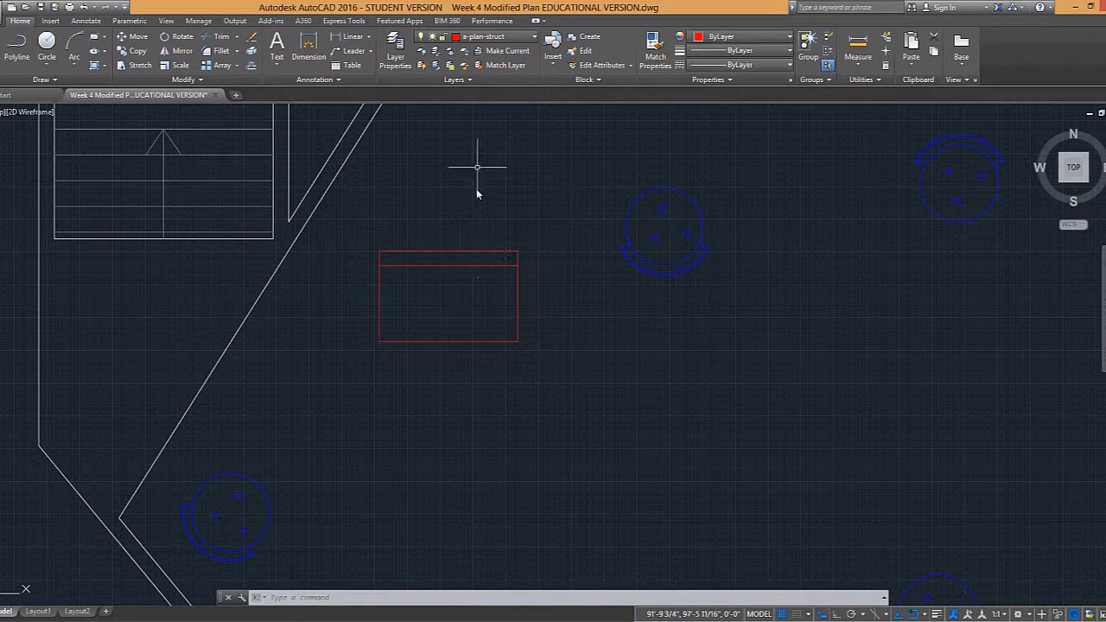
{"action": "left_click", "coordinate": [474, 254]}
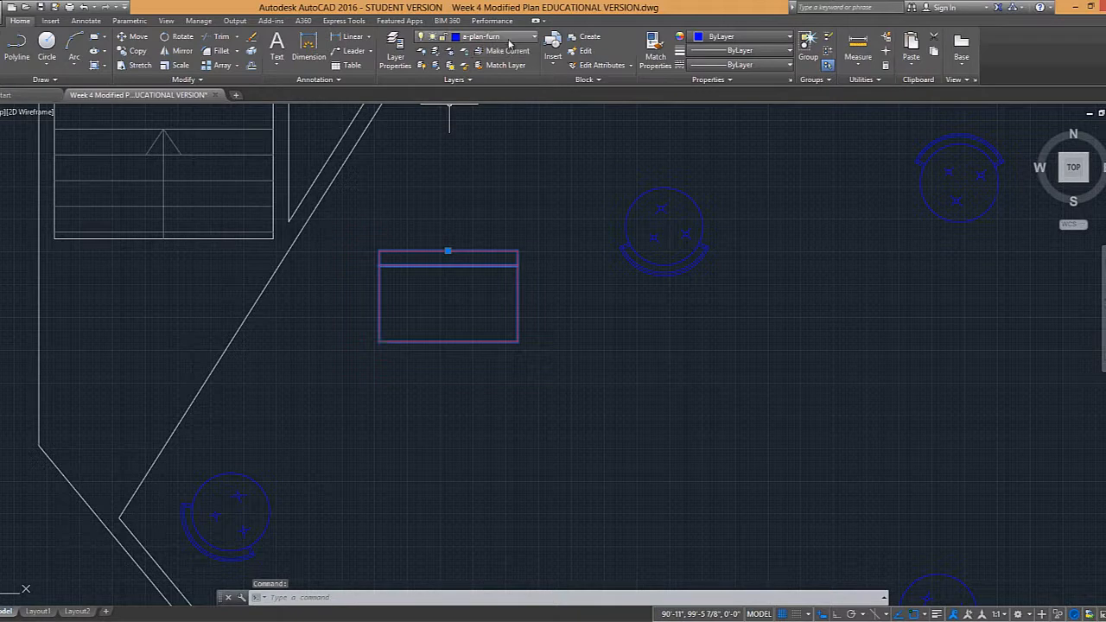
{"action": "key", "text": "Escape"}
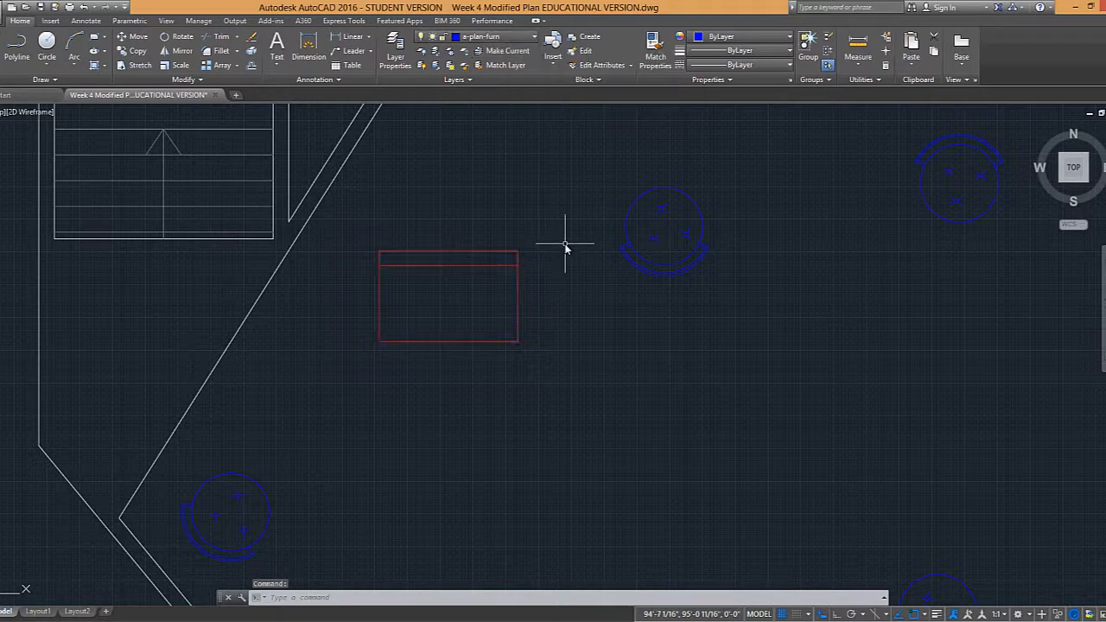
{"action": "key", "text": "Escape"}
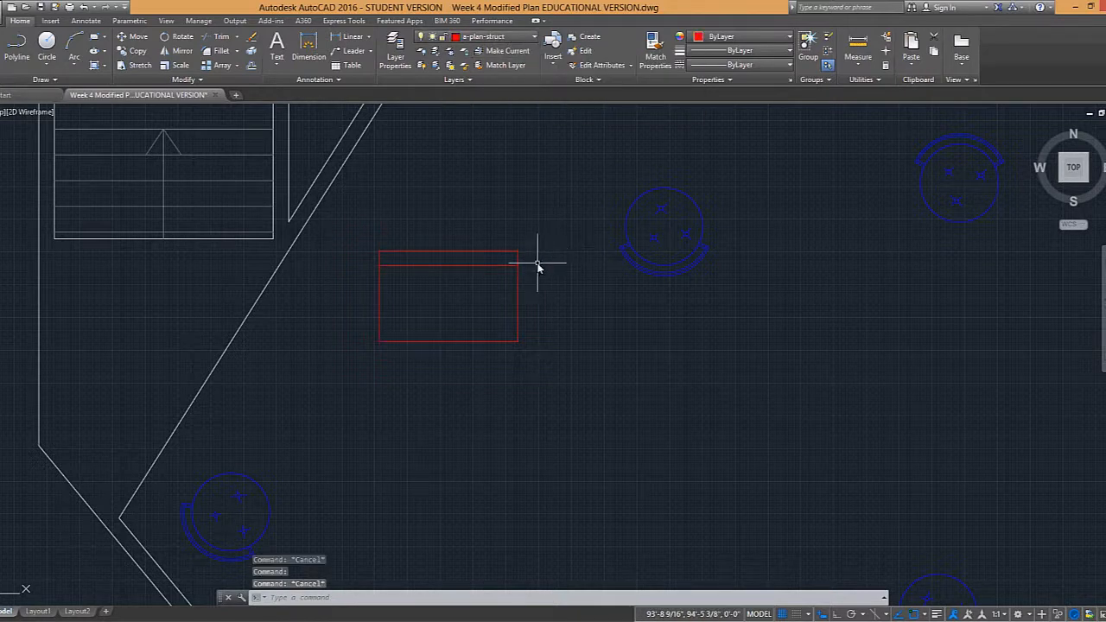
Step: Open the bench block definition for editing and move both of its rectangles to layer 0
{"action": "scroll", "coordinate": [537, 266], "scroll_direction": "down", "scroll_amount": 2}
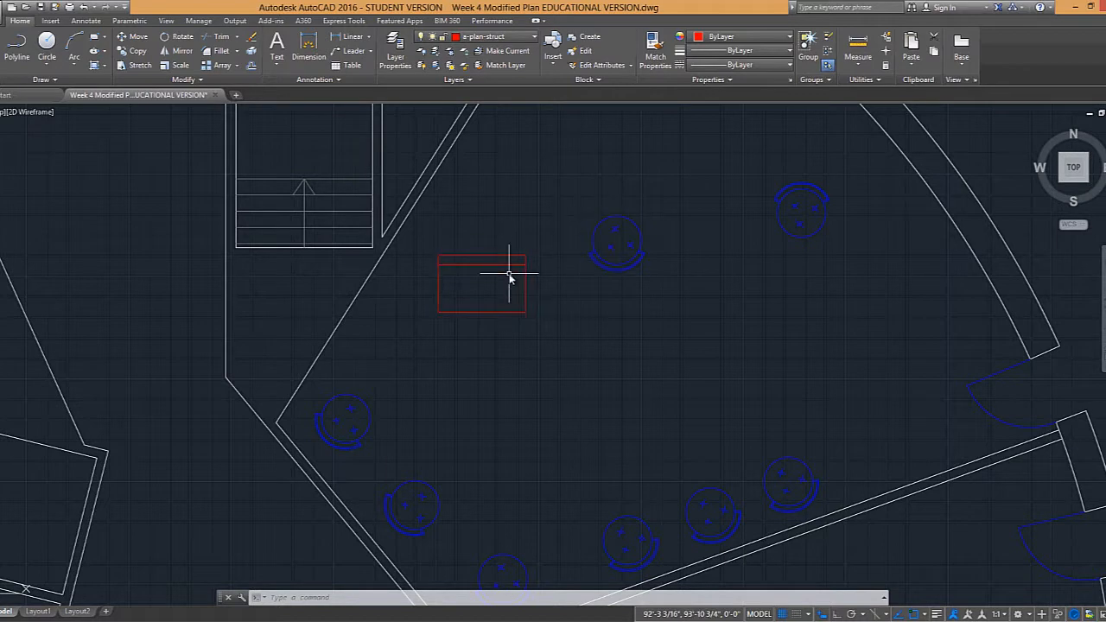
{"action": "double_click", "coordinate": [486, 246]}
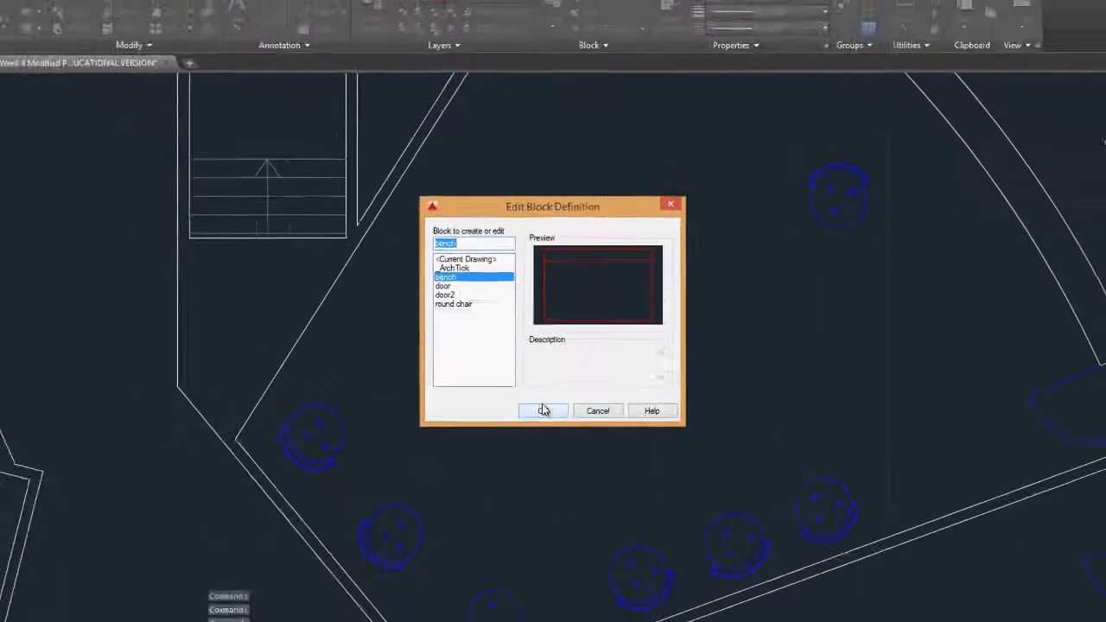
{"action": "left_click", "coordinate": [533, 435]}
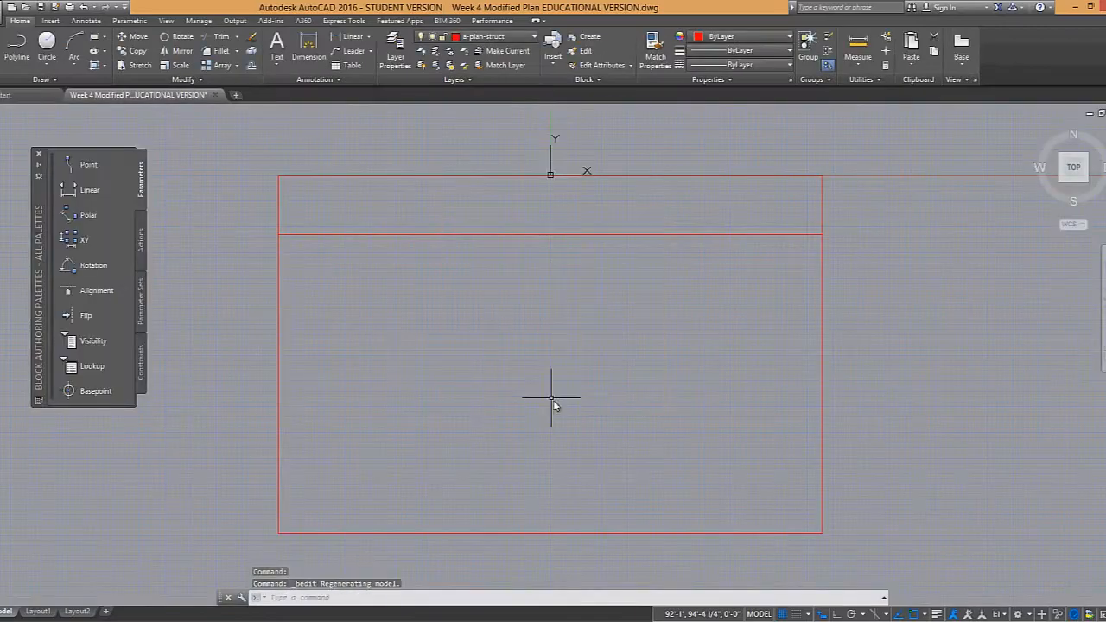
{"action": "scroll", "coordinate": [519, 301], "scroll_direction": "down", "scroll_amount": 4}
{"action": "left_click", "coordinate": [352, 207]}
{"action": "left_click", "coordinate": [786, 478]}
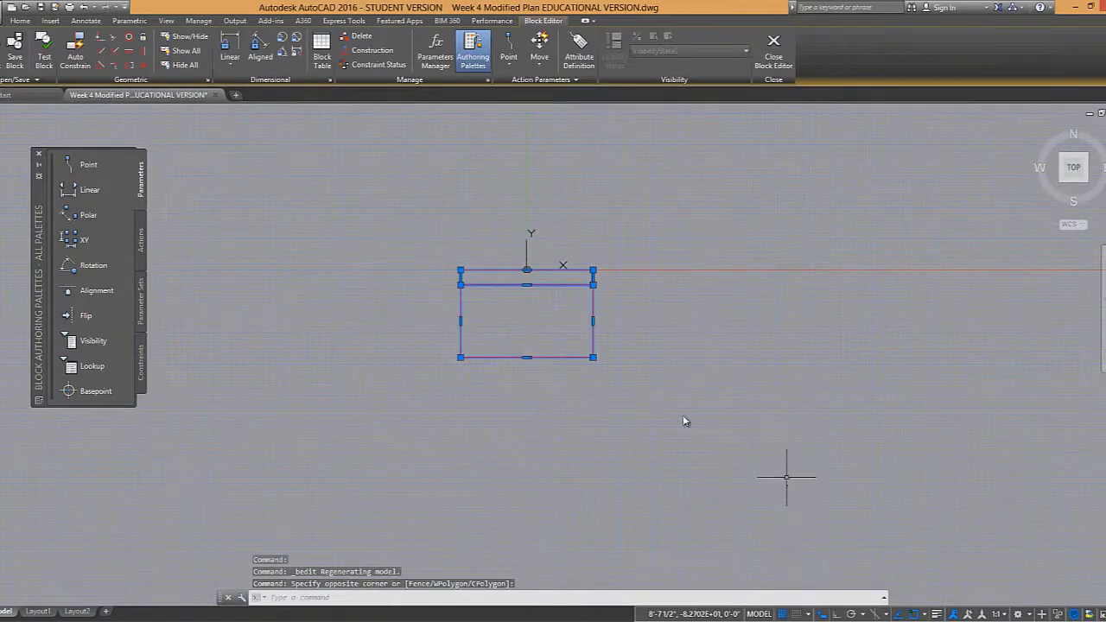
{"action": "left_click", "coordinate": [20, 21]}
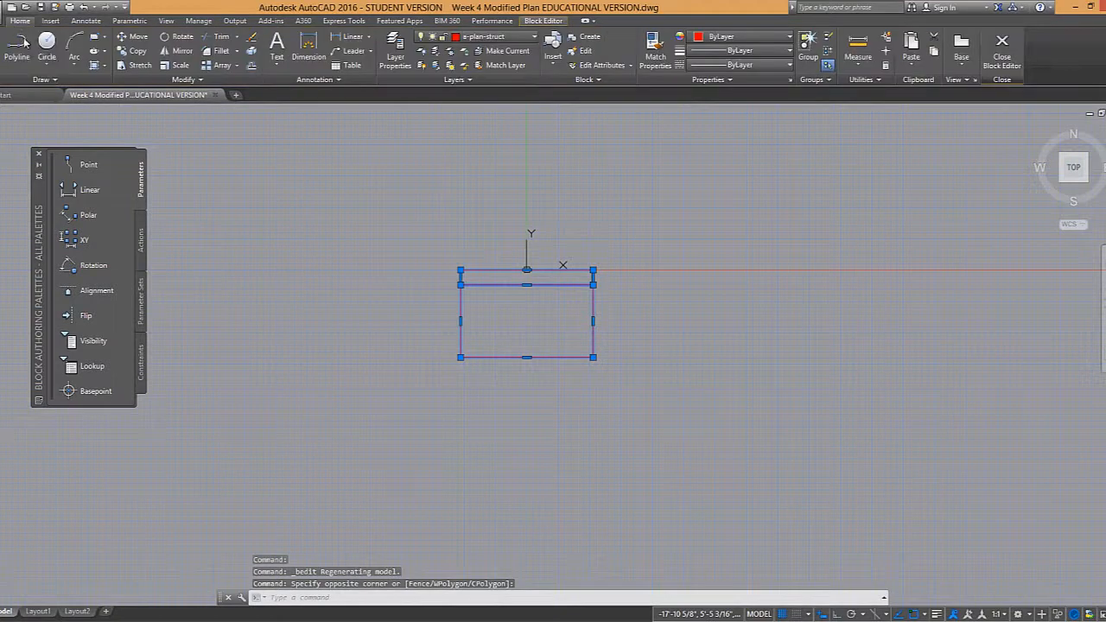
{"action": "left_click", "coordinate": [535, 40]}
{"action": "left_click", "coordinate": [471, 50]}
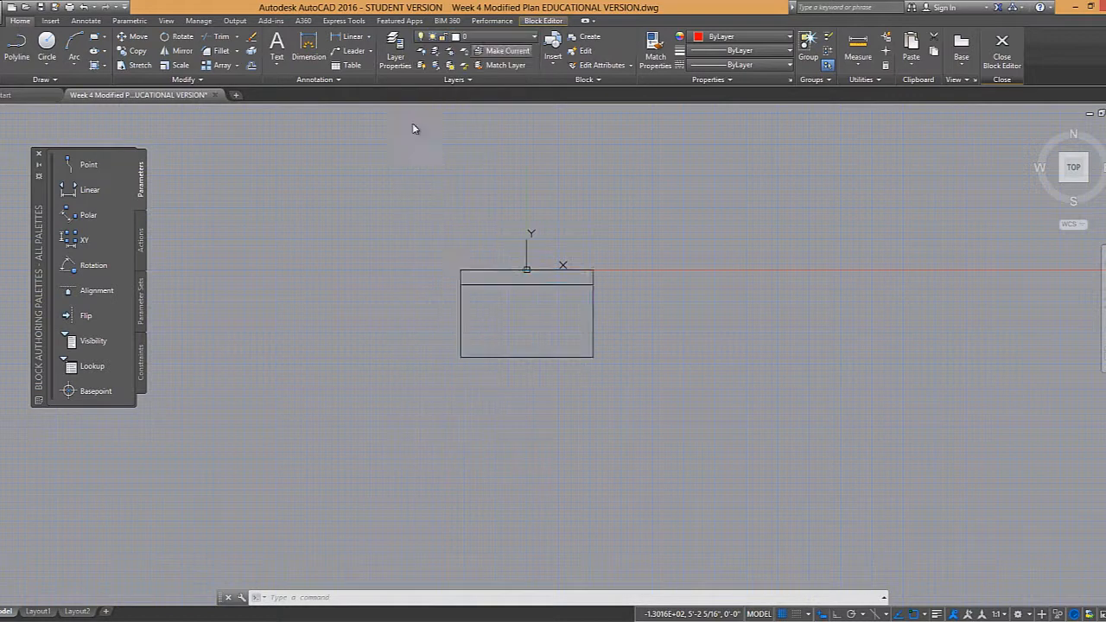
Step: Close the Block Editor and save the changes to the bench block
{"action": "left_click", "coordinate": [706, 181]}
{"action": "key", "text": "Escape"}
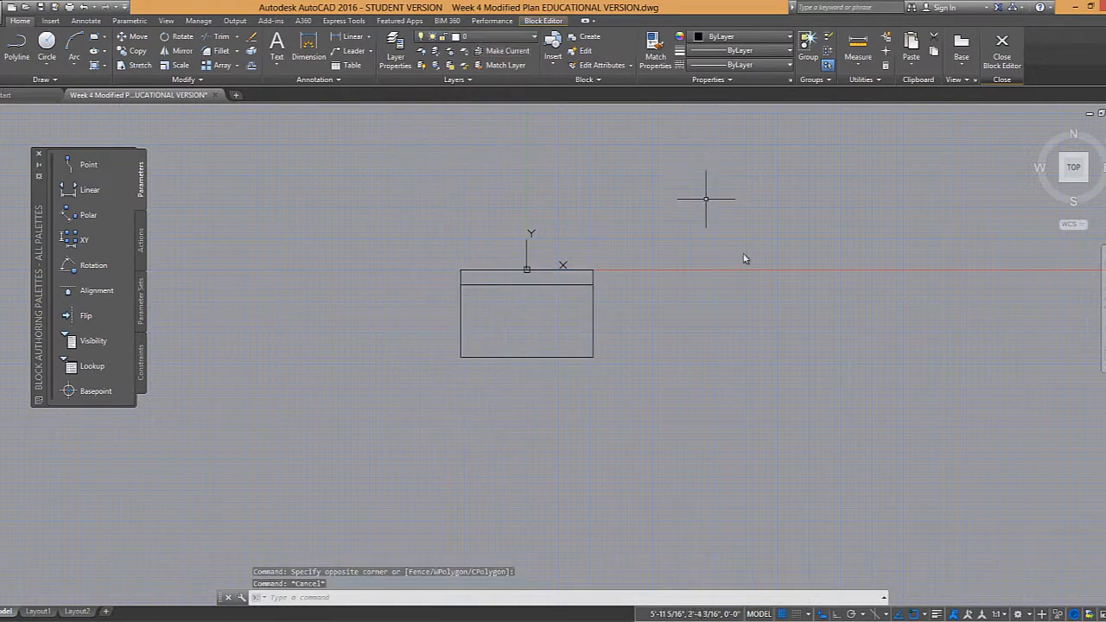
{"action": "left_click", "coordinate": [1003, 50]}
{"action": "left_click", "coordinate": [513, 293]}
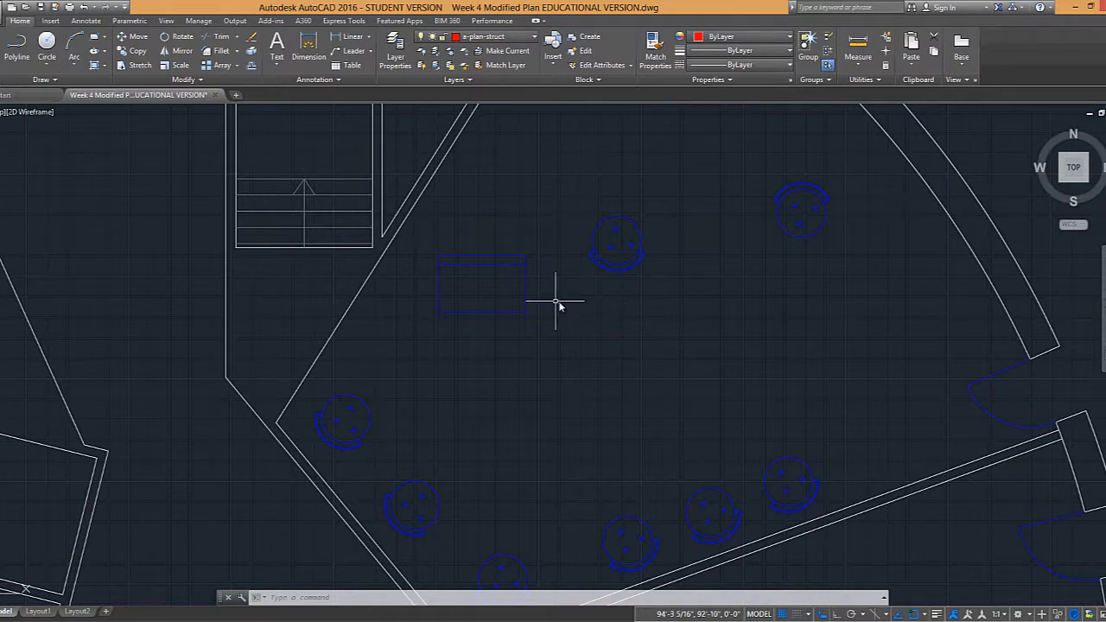
Step: Explode the round chair block nearest the bench's right side and check the layer of one of its pieces
{"action": "scroll", "coordinate": [553, 306], "scroll_direction": "down", "scroll_amount": 3}
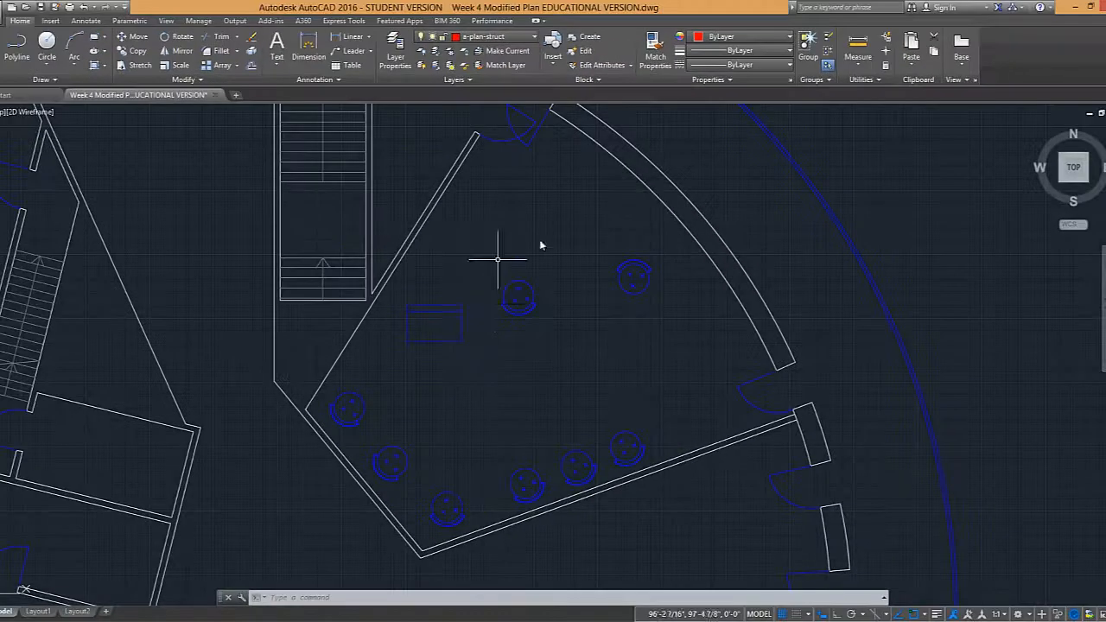
{"action": "scroll", "coordinate": [536, 303], "scroll_direction": "up", "scroll_amount": 2}
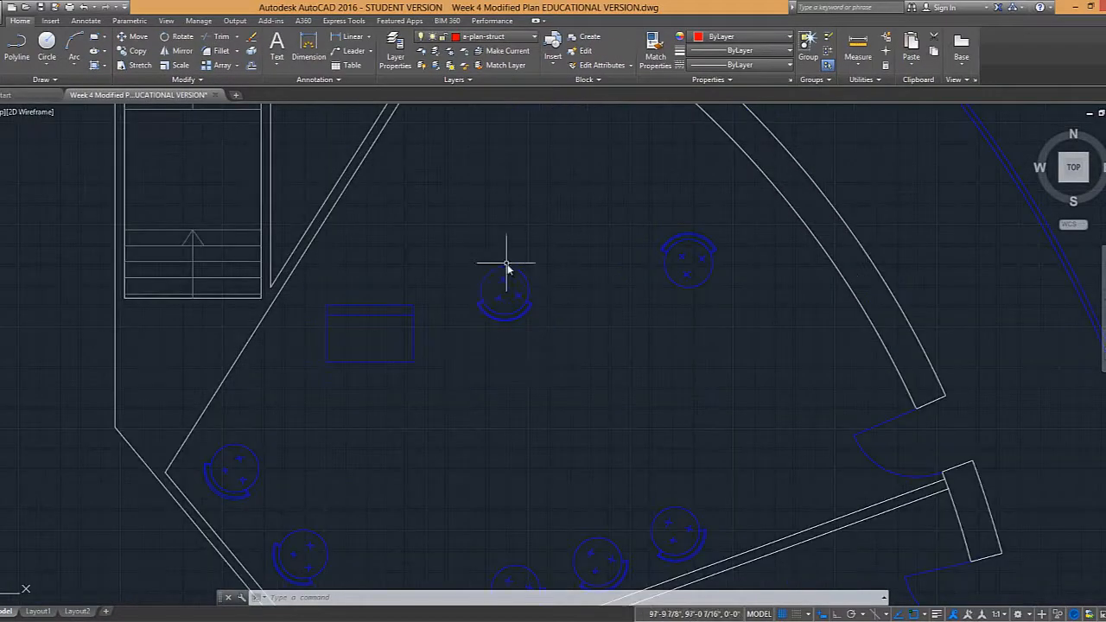
{"action": "left_click", "coordinate": [508, 270]}
{"action": "type", "text": "explo"}
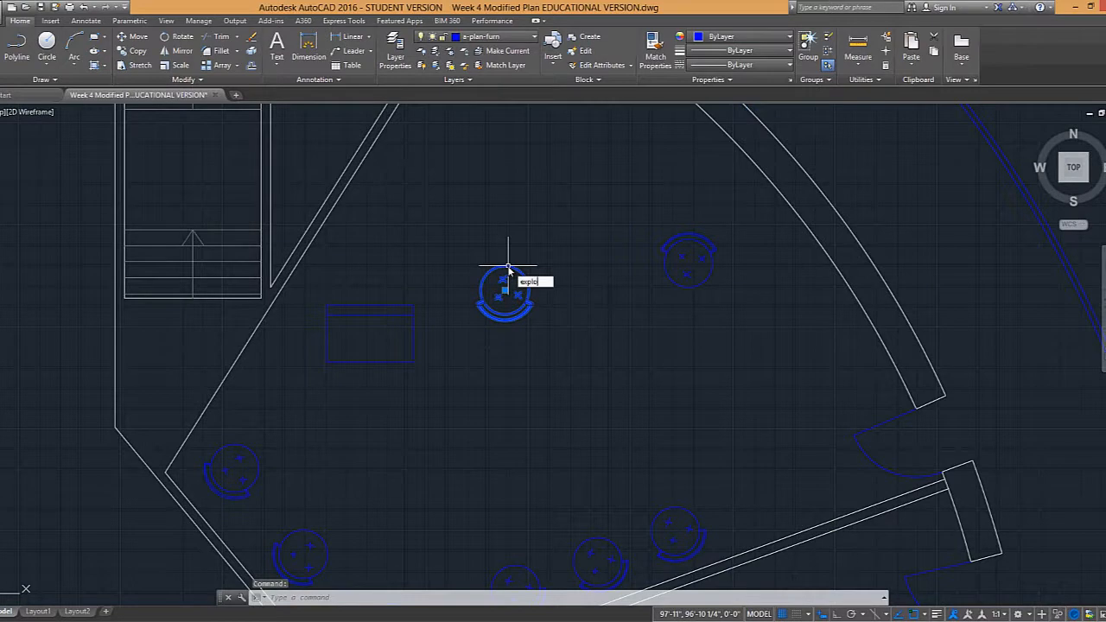
{"action": "type", "text": "de"}
{"action": "key", "text": "Return"}
{"action": "scroll", "coordinate": [531, 341], "scroll_direction": "up", "scroll_amount": 5}
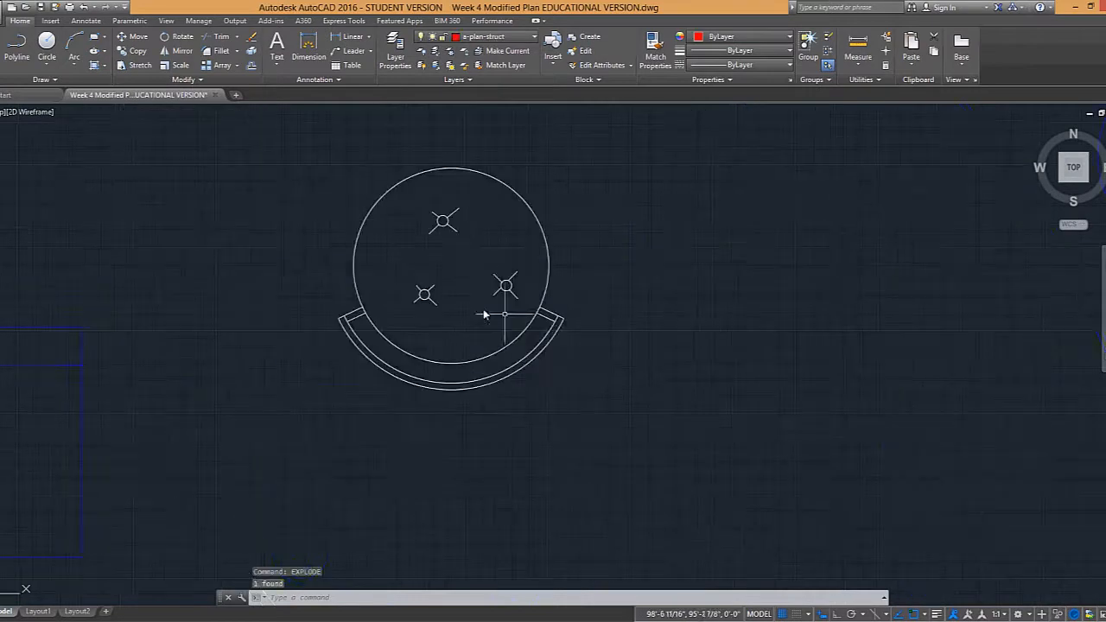
{"action": "left_click", "coordinate": [457, 211]}
{"action": "key", "text": "Escape"}
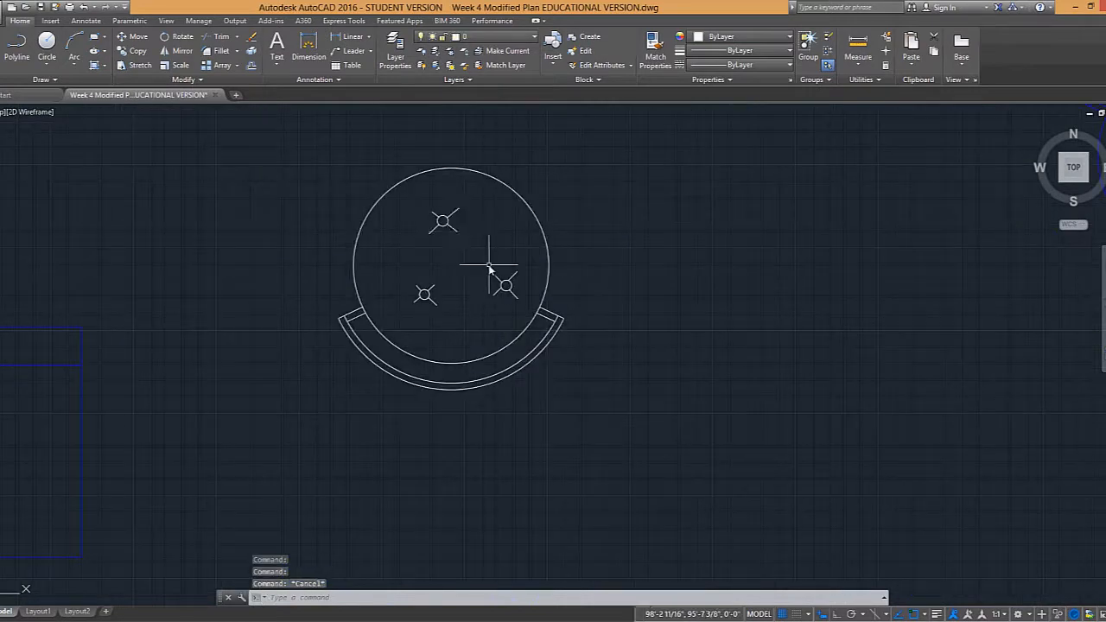
Step: Group all the loose pieces of the exploded round chair into a single unnamed group
{"action": "scroll", "coordinate": [489, 264], "scroll_direction": "down", "scroll_amount": 2}
{"action": "type", "text": "gr"}
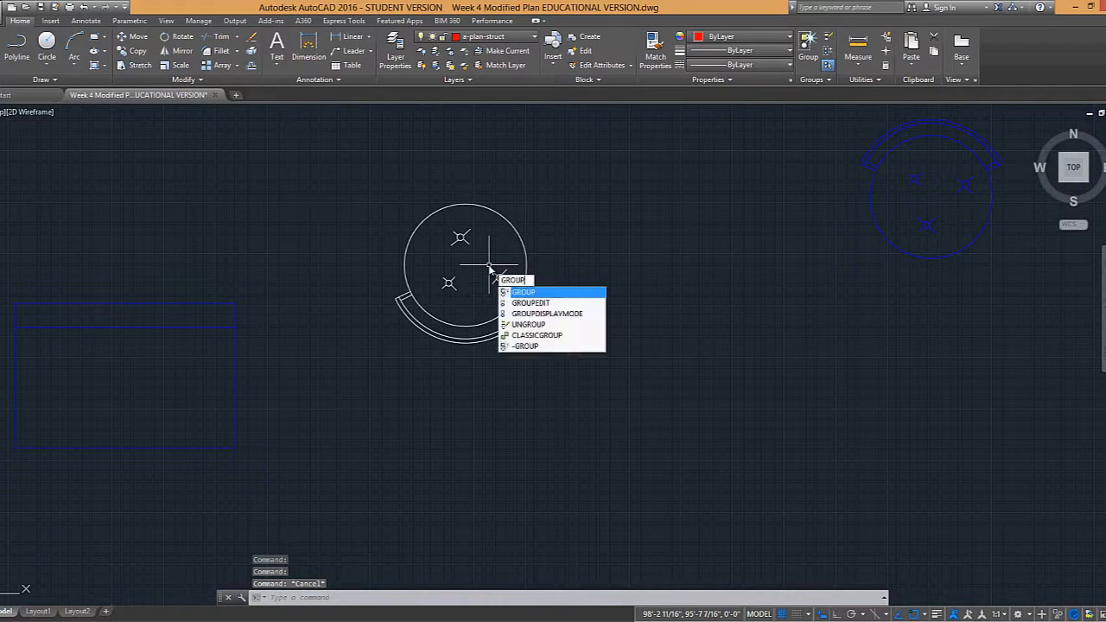
{"action": "key", "text": "Return"}
{"action": "left_click", "coordinate": [340, 164]}
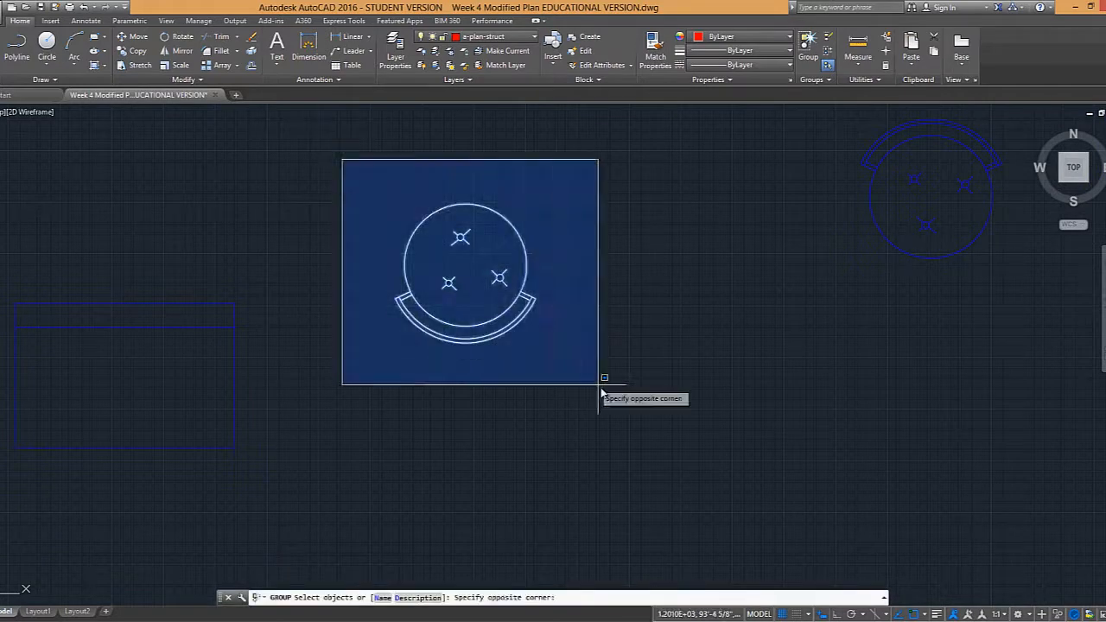
{"action": "left_click", "coordinate": [562, 365]}
{"action": "key", "text": "Return"}
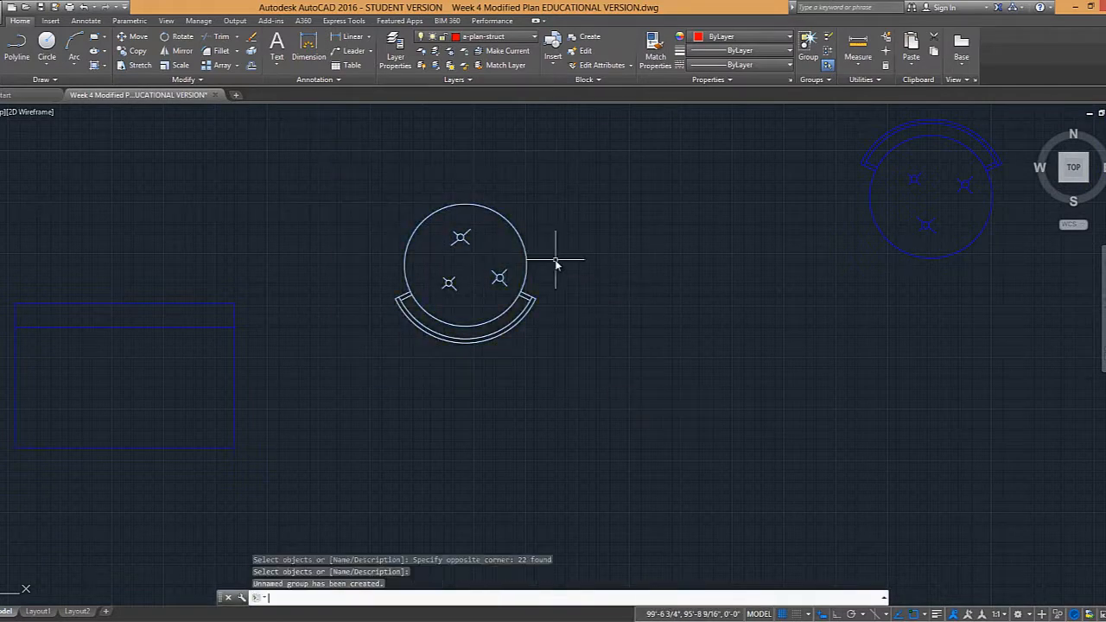
Step: Select the chair group and check its color, layer and linetype in the quick properties
{"action": "left_click", "coordinate": [516, 229]}
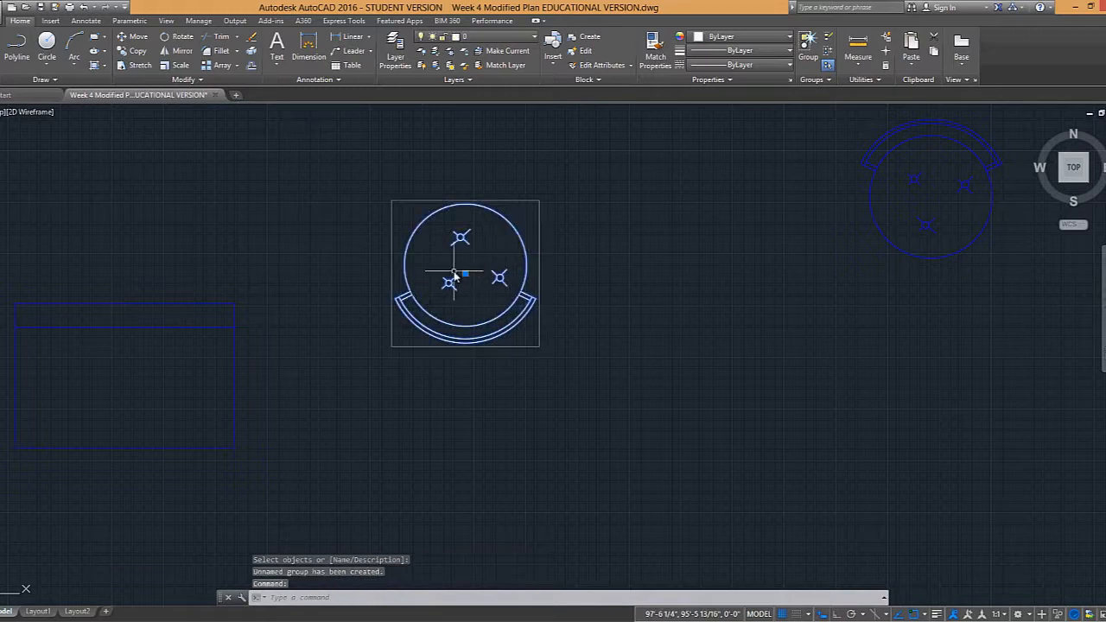
{"action": "key", "text": "Escape"}
{"action": "left_click", "coordinate": [510, 220]}
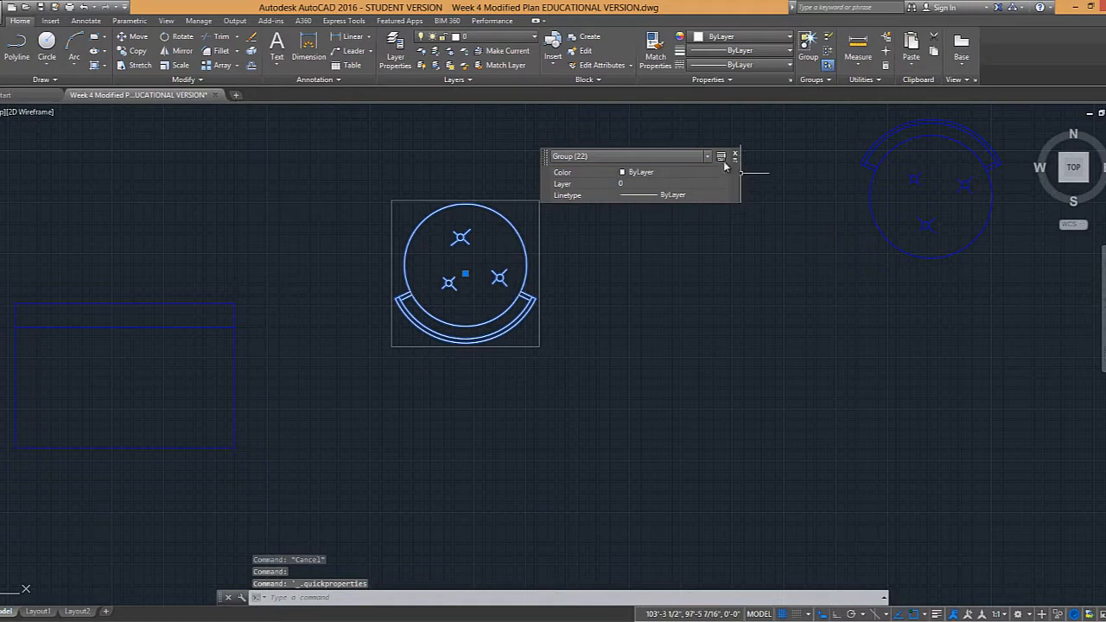
{"action": "key", "text": "Escape"}
Step: Bring up the block definition dialog for the intact round chair block to the right of the group, and cancel it
{"action": "scroll", "coordinate": [740, 234], "scroll_direction": "down", "scroll_amount": 5}
{"action": "middle_click_drag", "start_coordinate": [740, 235], "coordinate": [627, 302]}
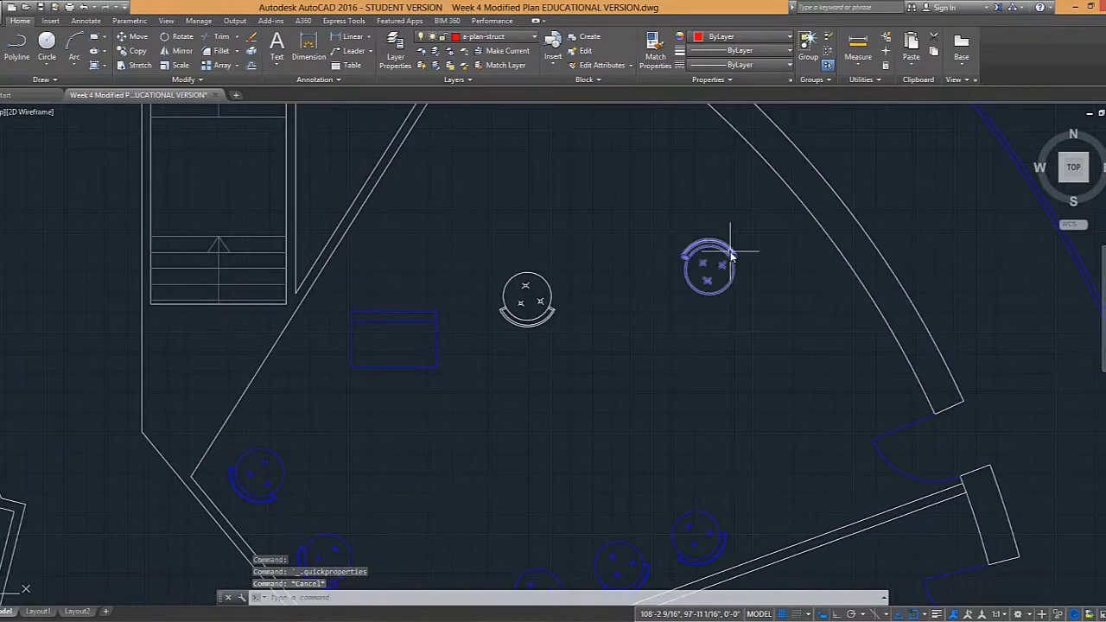
{"action": "double_click", "coordinate": [709, 268]}
{"action": "left_click", "coordinate": [544, 398]}
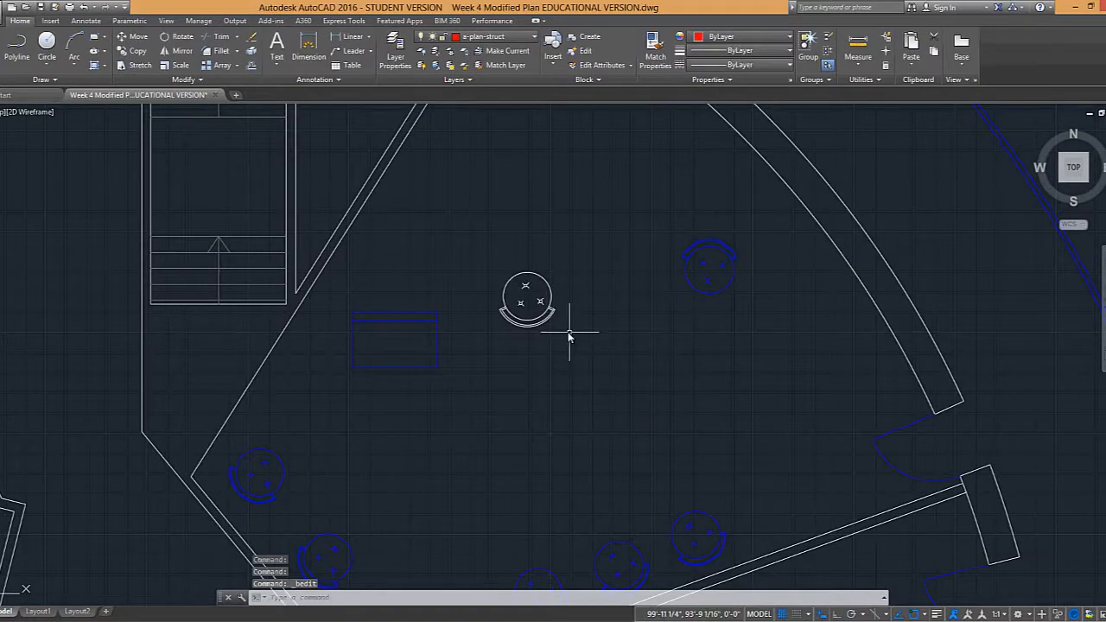
{"action": "middle_click_drag", "start_coordinate": [573, 305], "coordinate": [591, 280]}
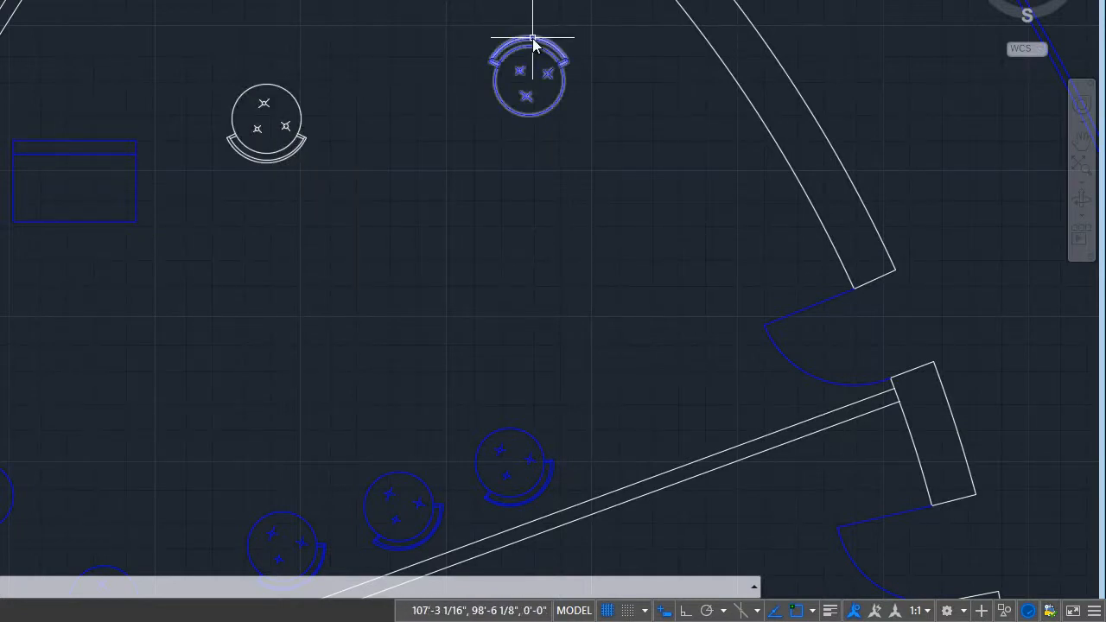
Step: Move the whole chair group a short distance to the right, away from the bench, by its center grip
{"action": "left_click", "coordinate": [261, 164]}
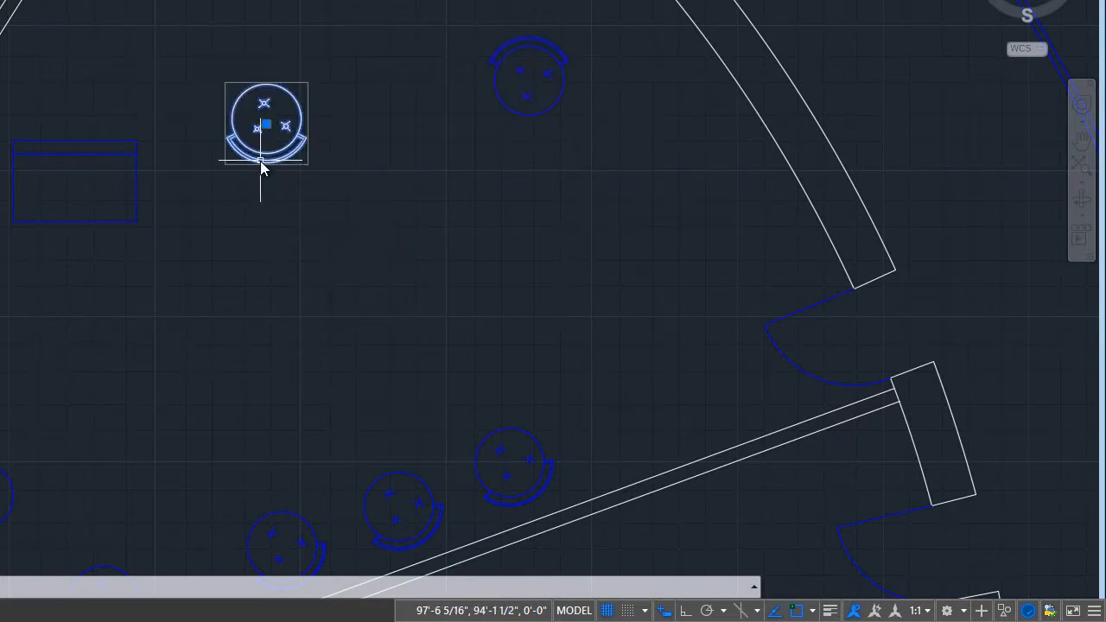
{"action": "scroll", "coordinate": [220, 173], "scroll_direction": "up", "scroll_amount": 2}
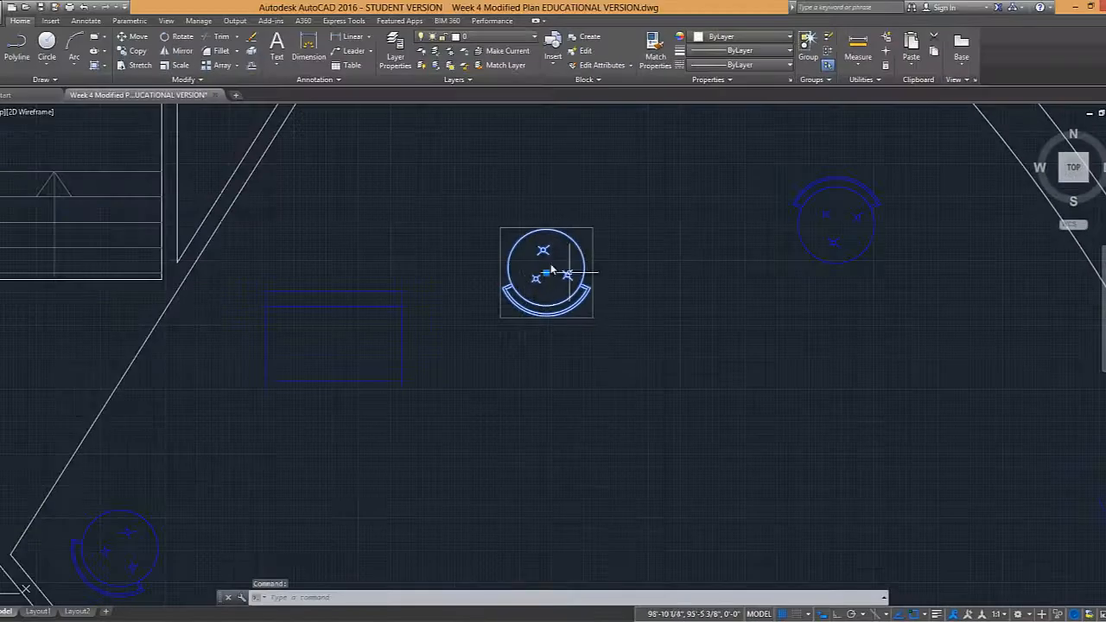
{"action": "scroll", "coordinate": [563, 276], "scroll_direction": "up", "scroll_amount": 4}
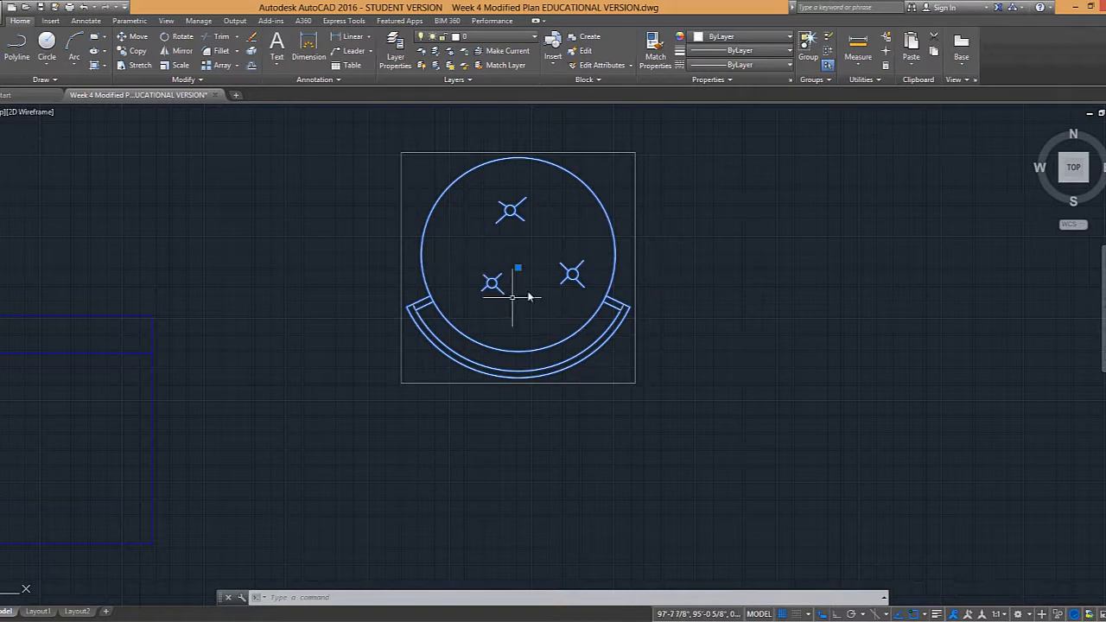
{"action": "left_click", "coordinate": [517, 267]}
{"action": "left_click", "coordinate": [674, 243]}
{"action": "scroll", "coordinate": [674, 288], "scroll_direction": "down", "scroll_amount": 2}
{"action": "middle_click_drag", "start_coordinate": [662, 285], "coordinate": [548, 294]}
{"action": "key", "text": "Escape"}
Step: Ungroup the moved chair so its pieces are separate objects again, and clear the selection
{"action": "left_click", "coordinate": [602, 290]}
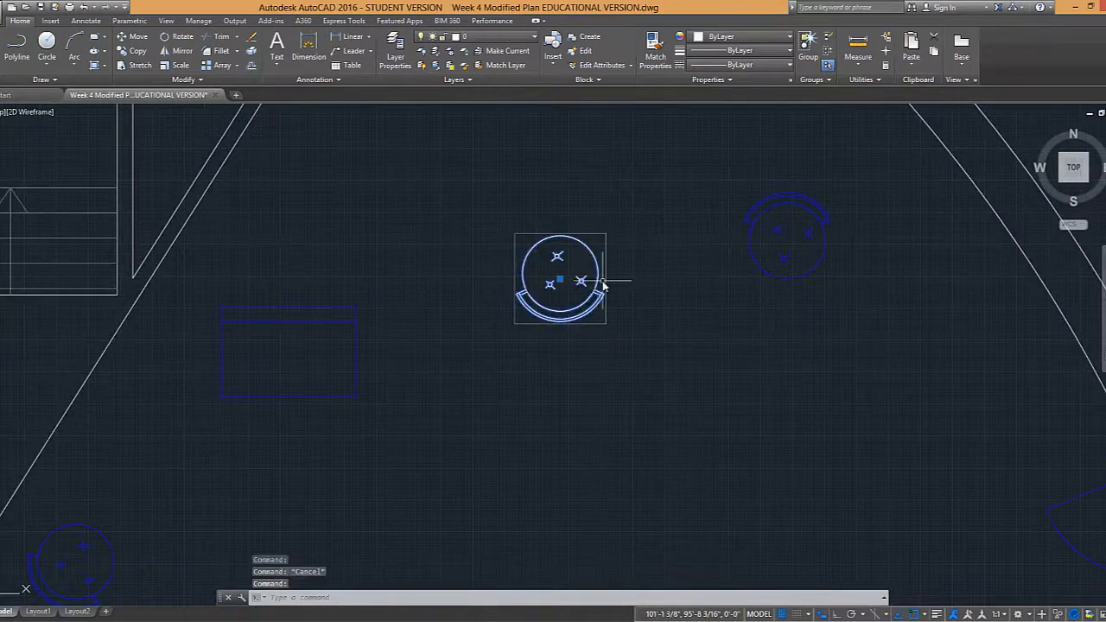
{"action": "type", "text": "ungroup"}
{"action": "key", "text": "Return"}
{"action": "left_click", "coordinate": [663, 363]}
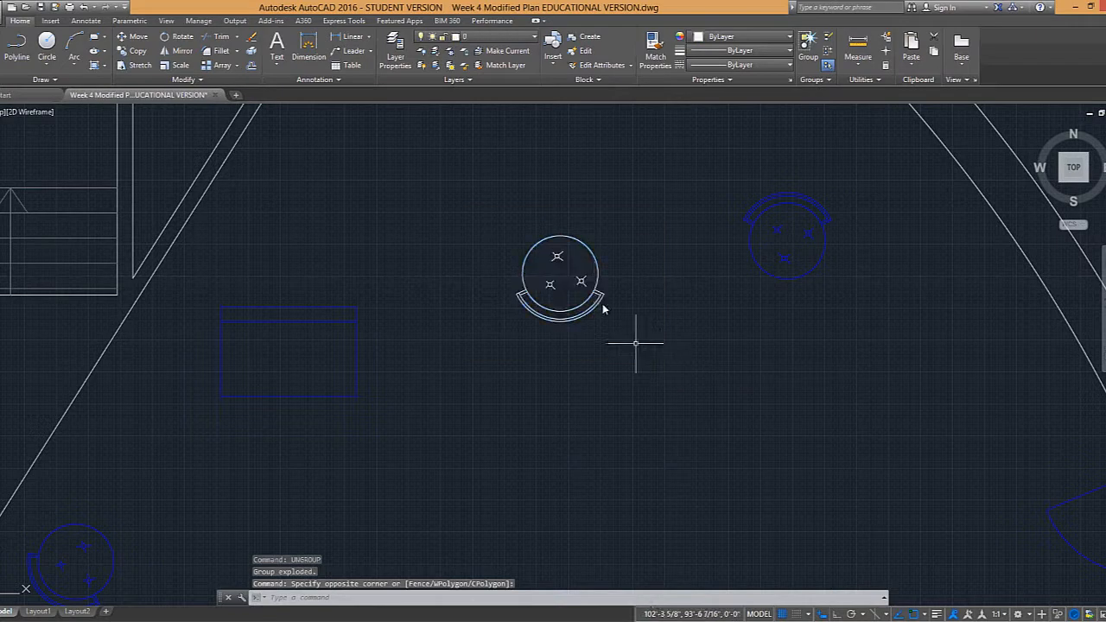
{"action": "key", "text": "Escape"}
{"action": "scroll", "coordinate": [593, 294], "scroll_direction": "down", "scroll_amount": 2}
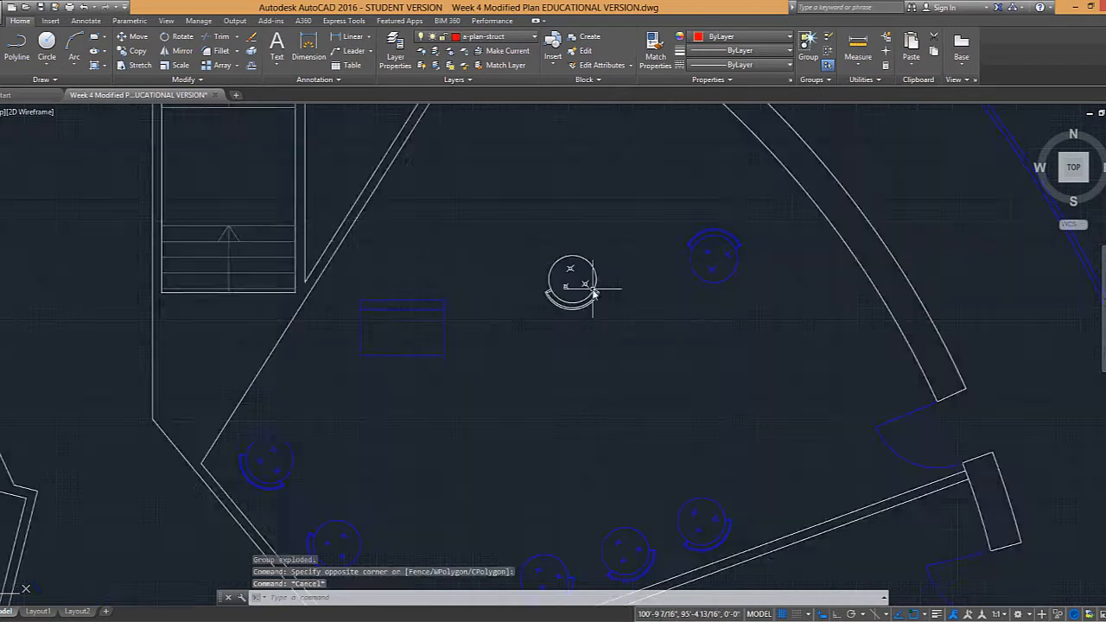